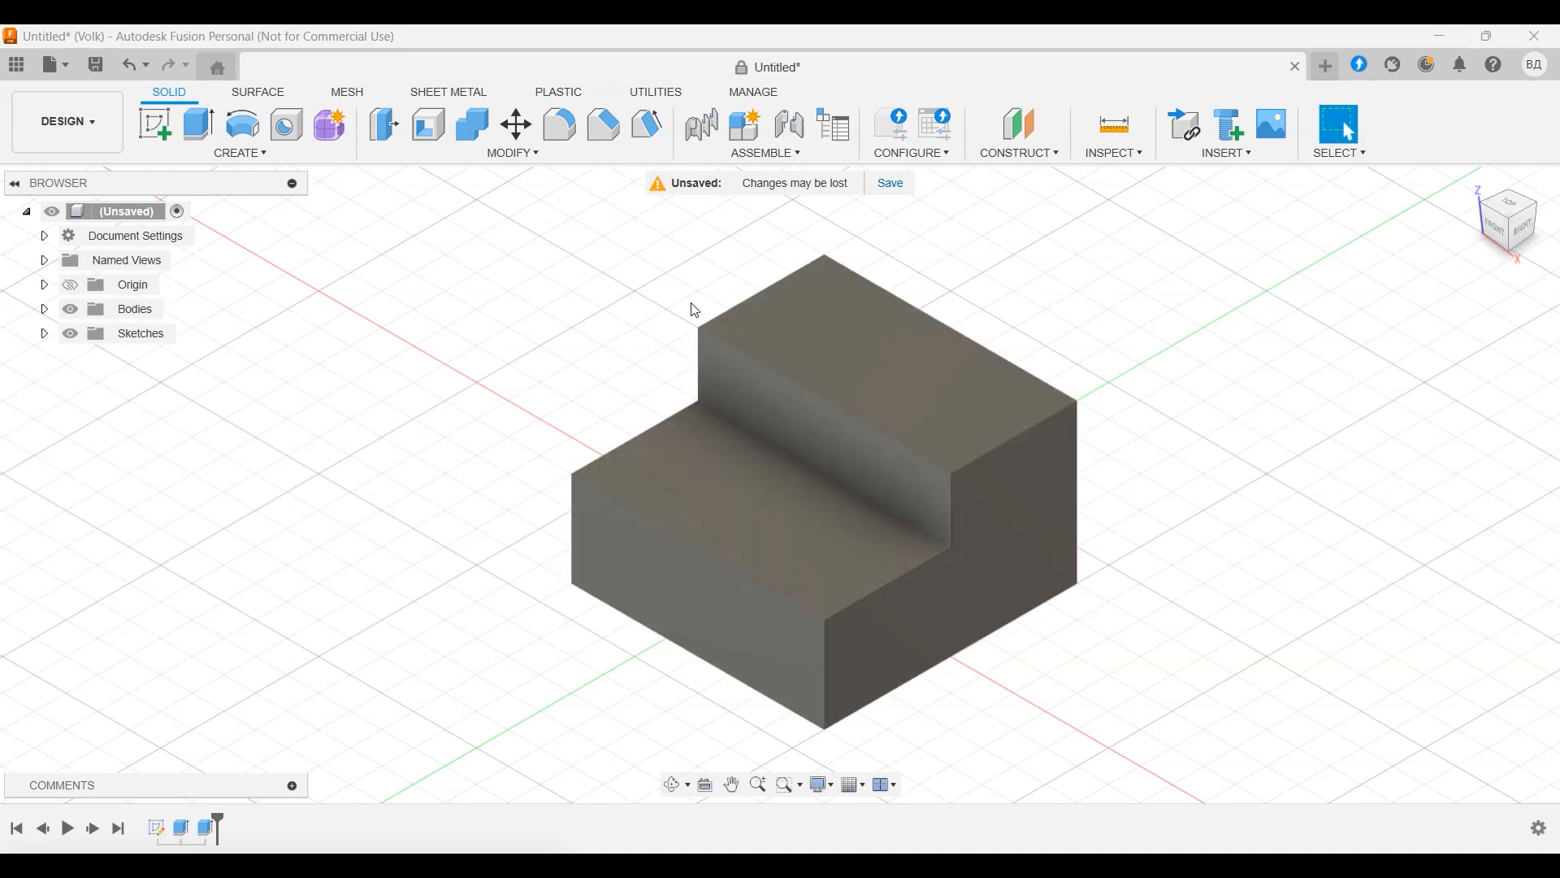
Step: Apply a 3 mm constant-radius fillet to the three long upper edges of the stepped block
scroll(1224, 474, "down", 2)
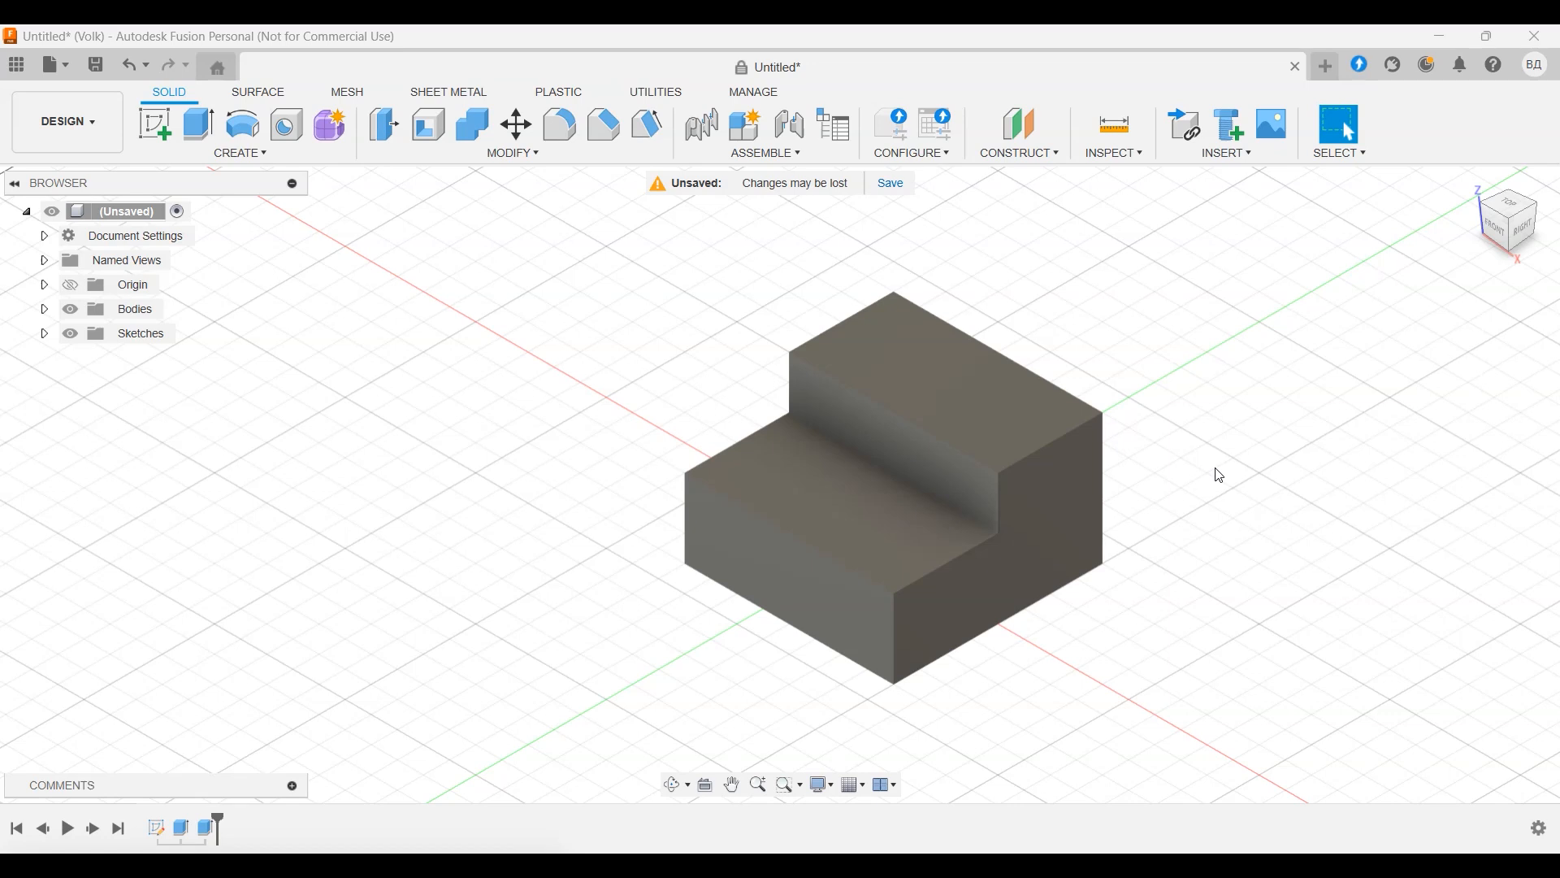
left_click(563, 129)
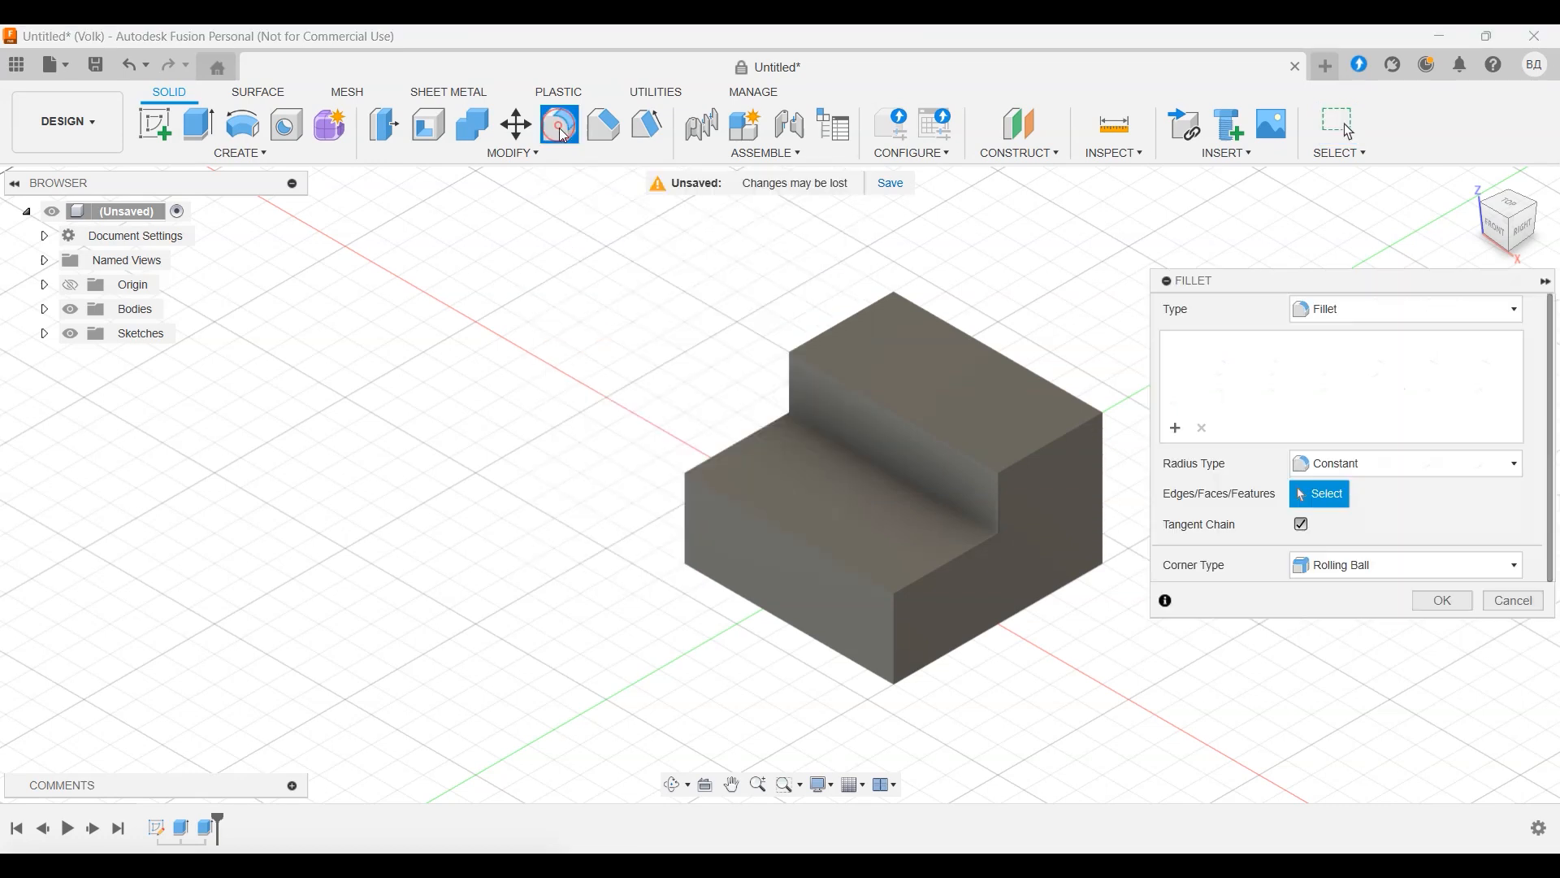
middle_click_drag(1042, 325, 897, 325)
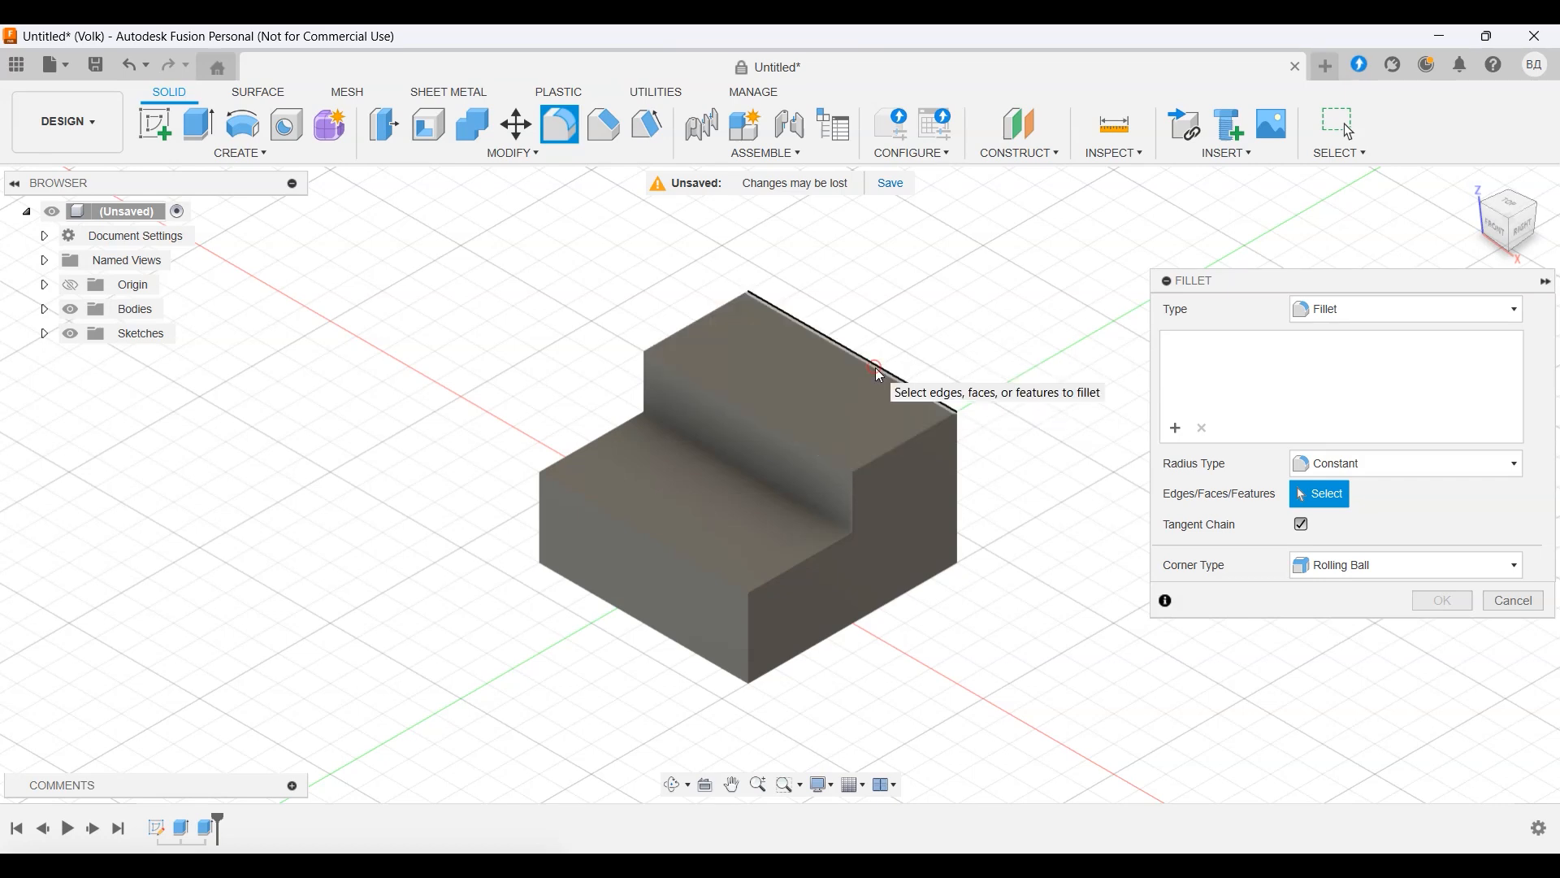
left_click(902, 378)
left_click(788, 435)
left_click(685, 556)
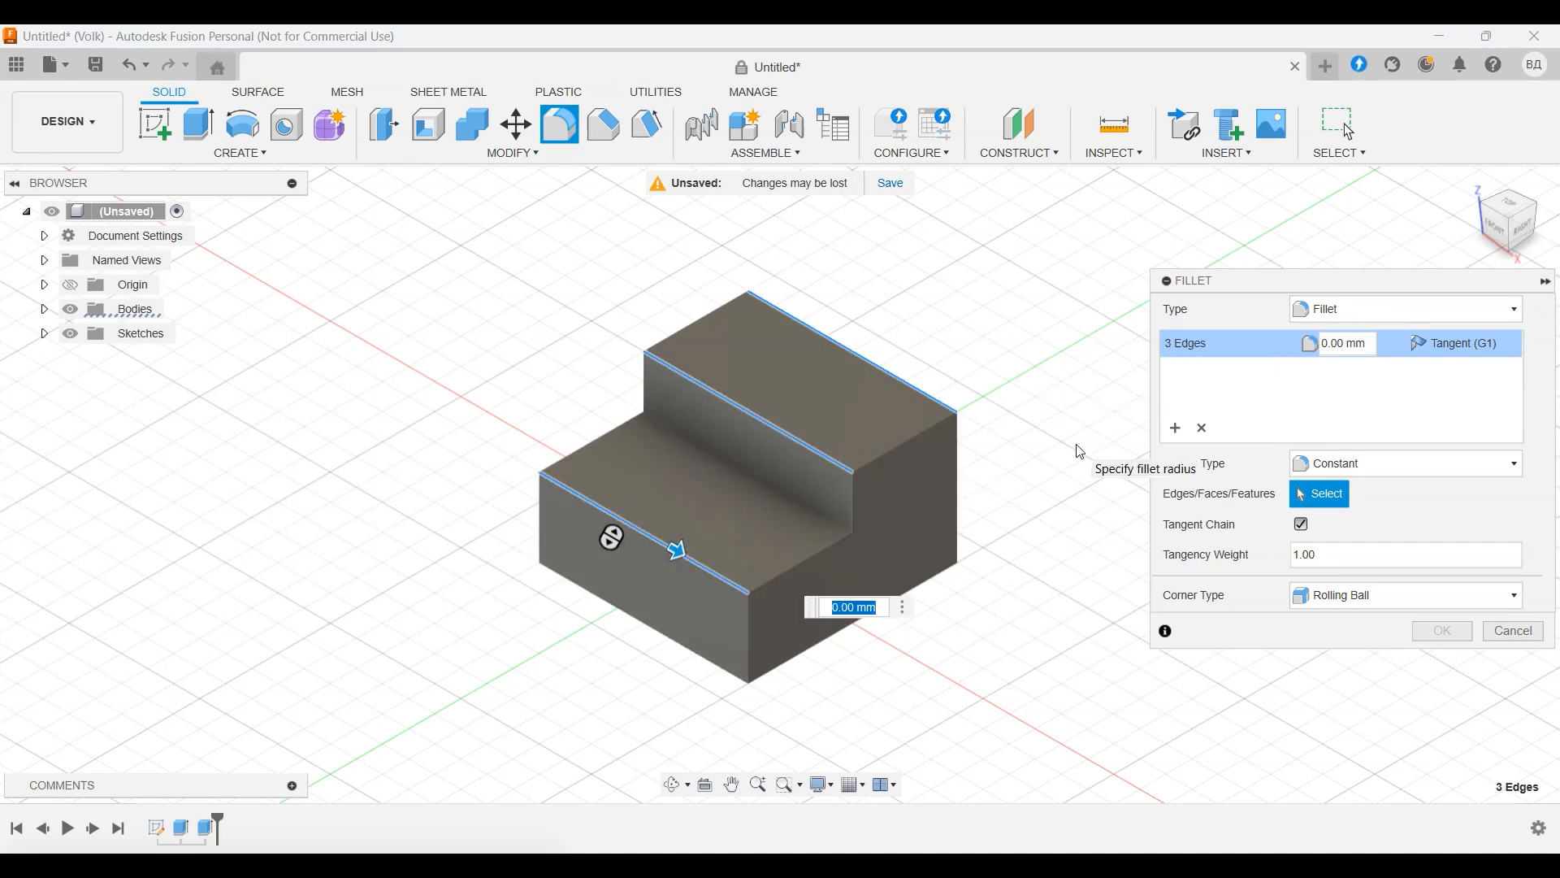
type("3")
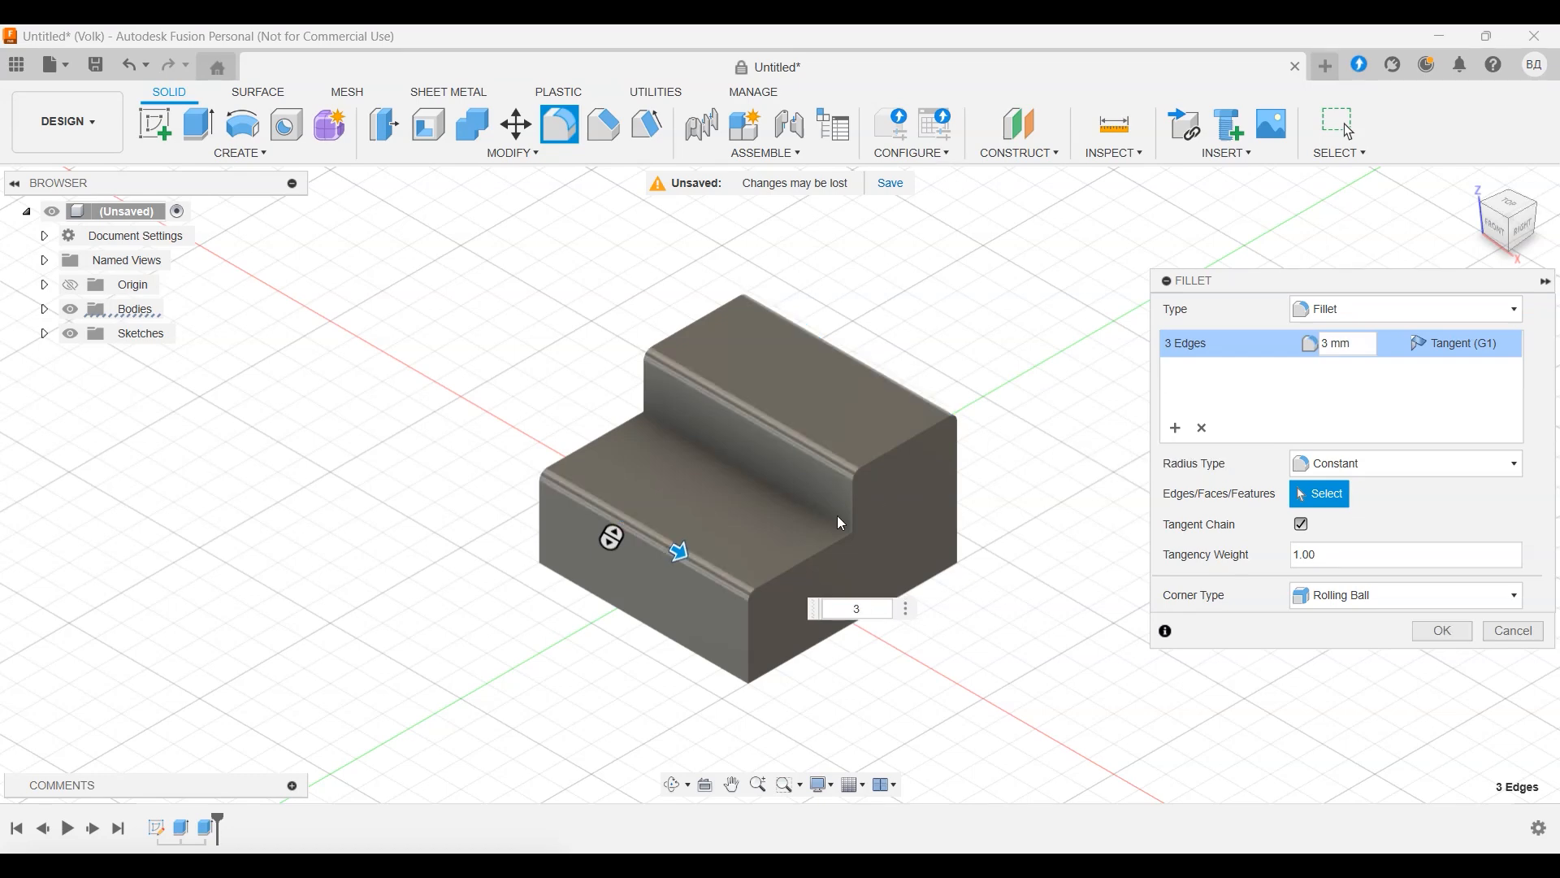
scroll(852, 505, "down", 2)
scroll(852, 504, "up", 5)
middle_click_drag(1049, 712, 937, 647, "shift")
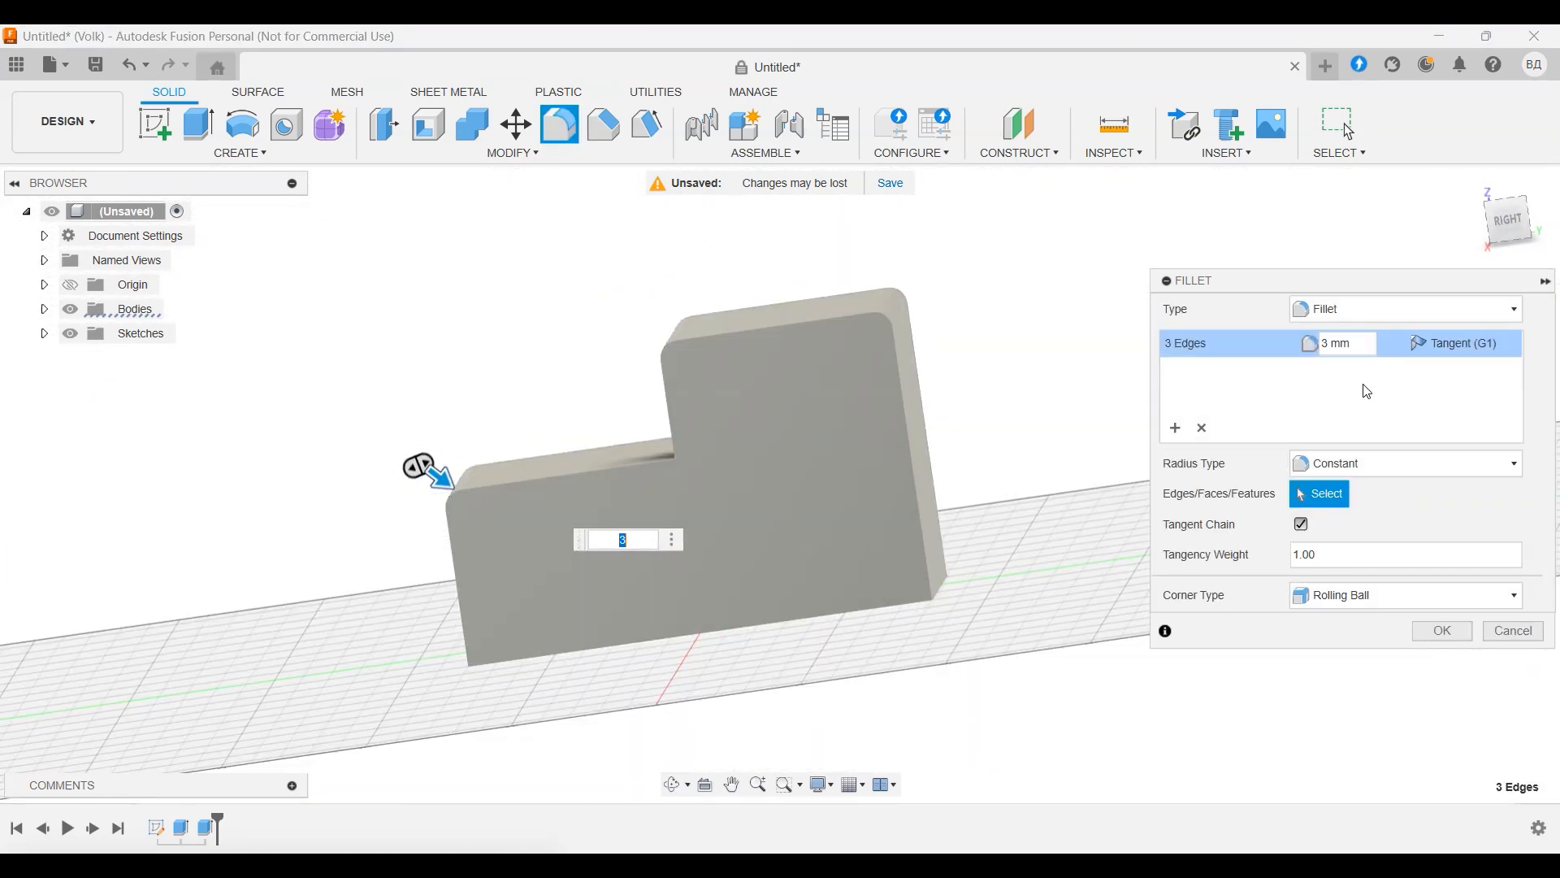
Step: Try tangency weights of 1.70 and 0 on the three-edge fillet in the right view, and reset the weight to 1
left_click(1509, 220)
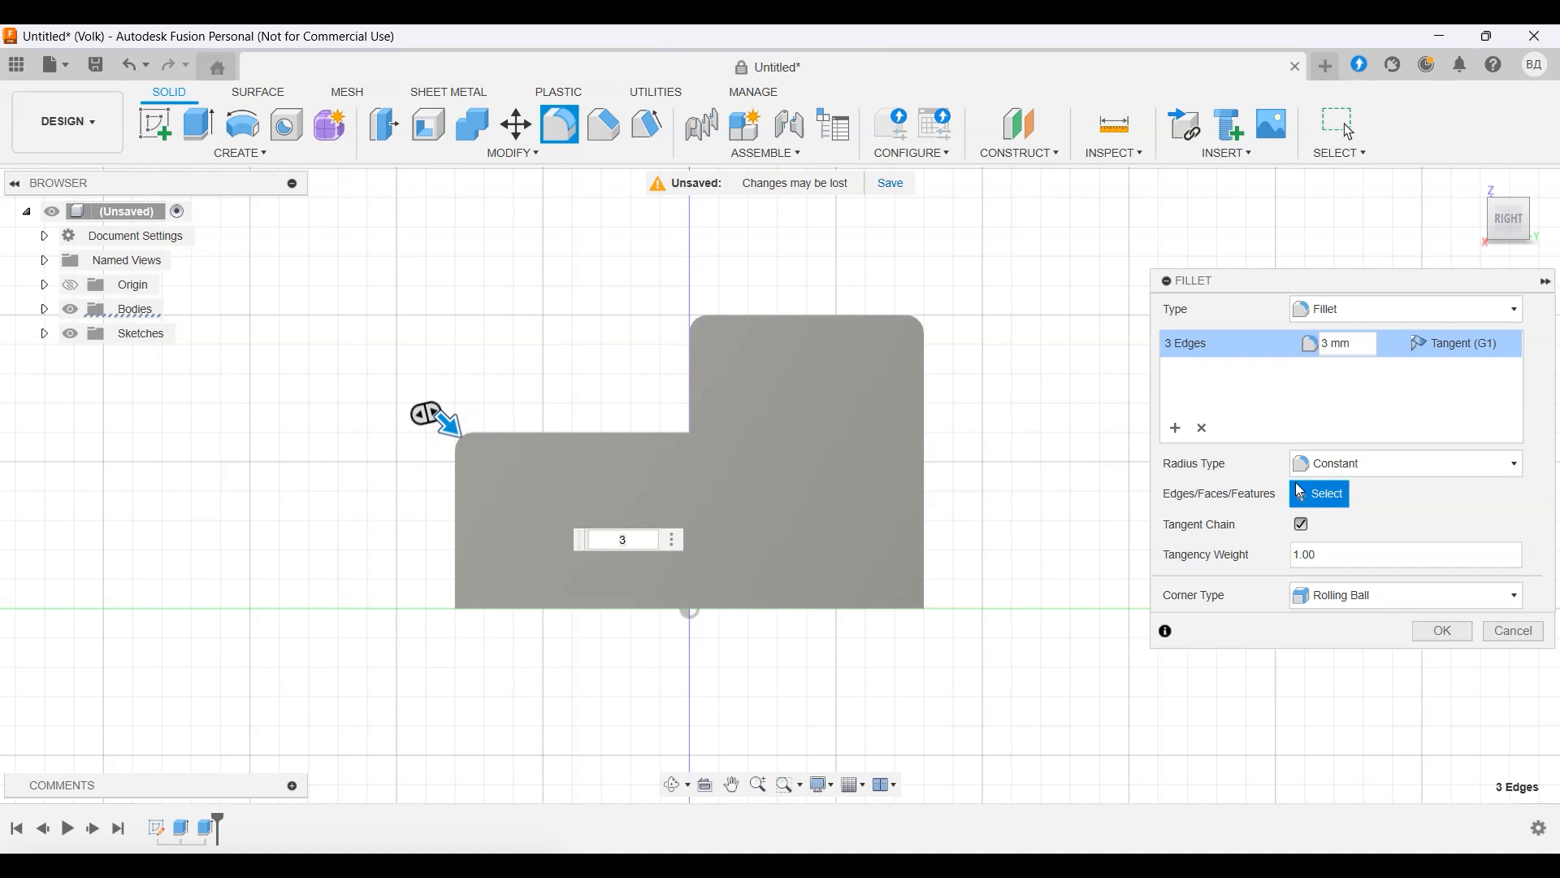
left_click(1334, 465)
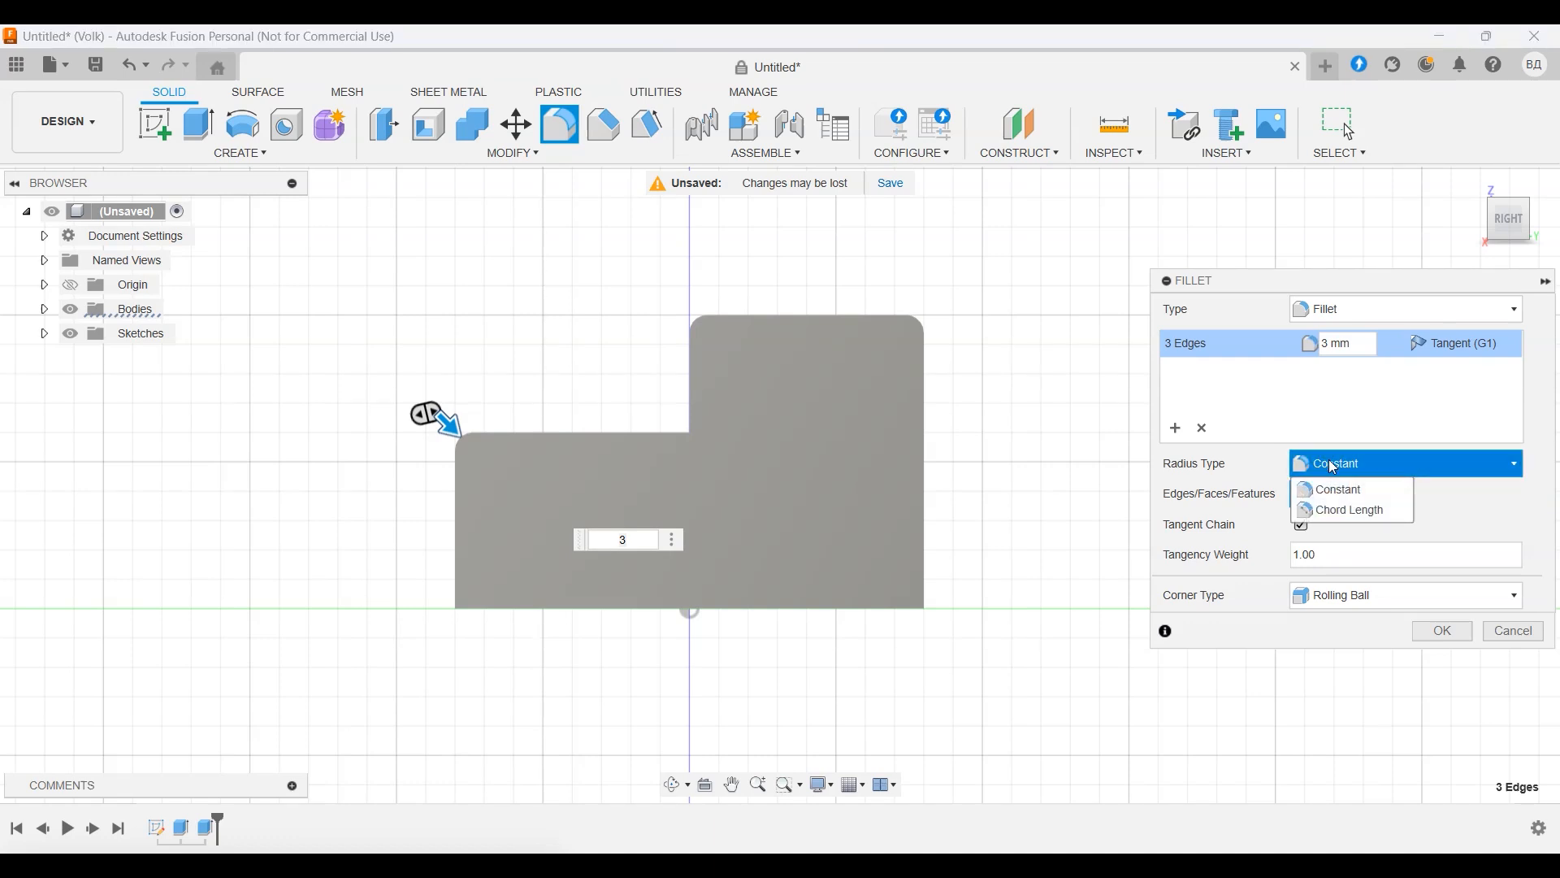
left_click(1256, 504)
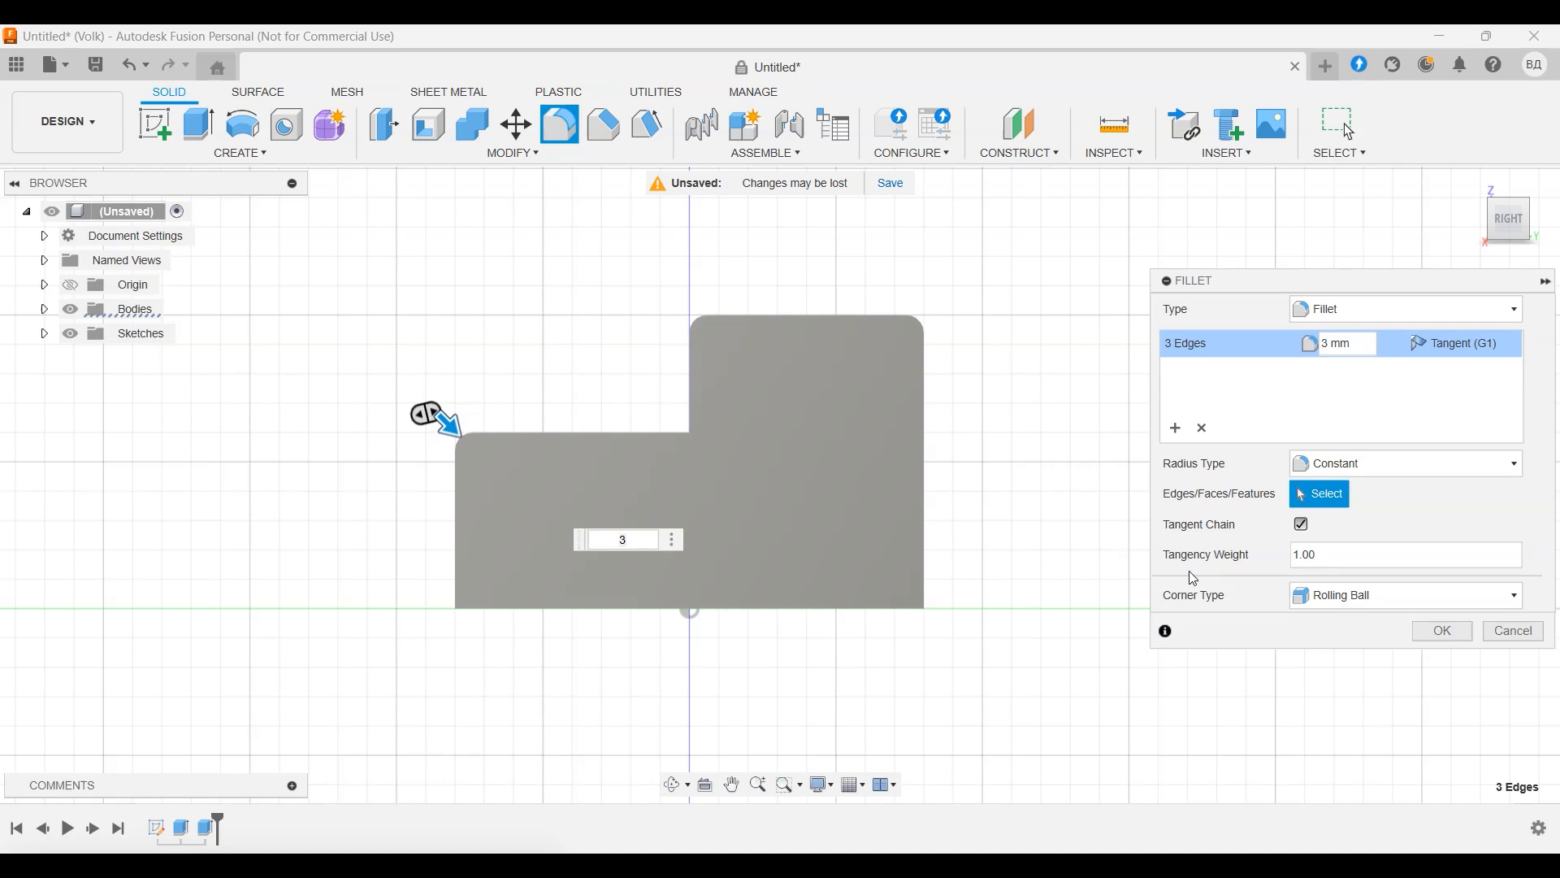
left_click(1308, 558)
scroll(814, 315, "up", 4)
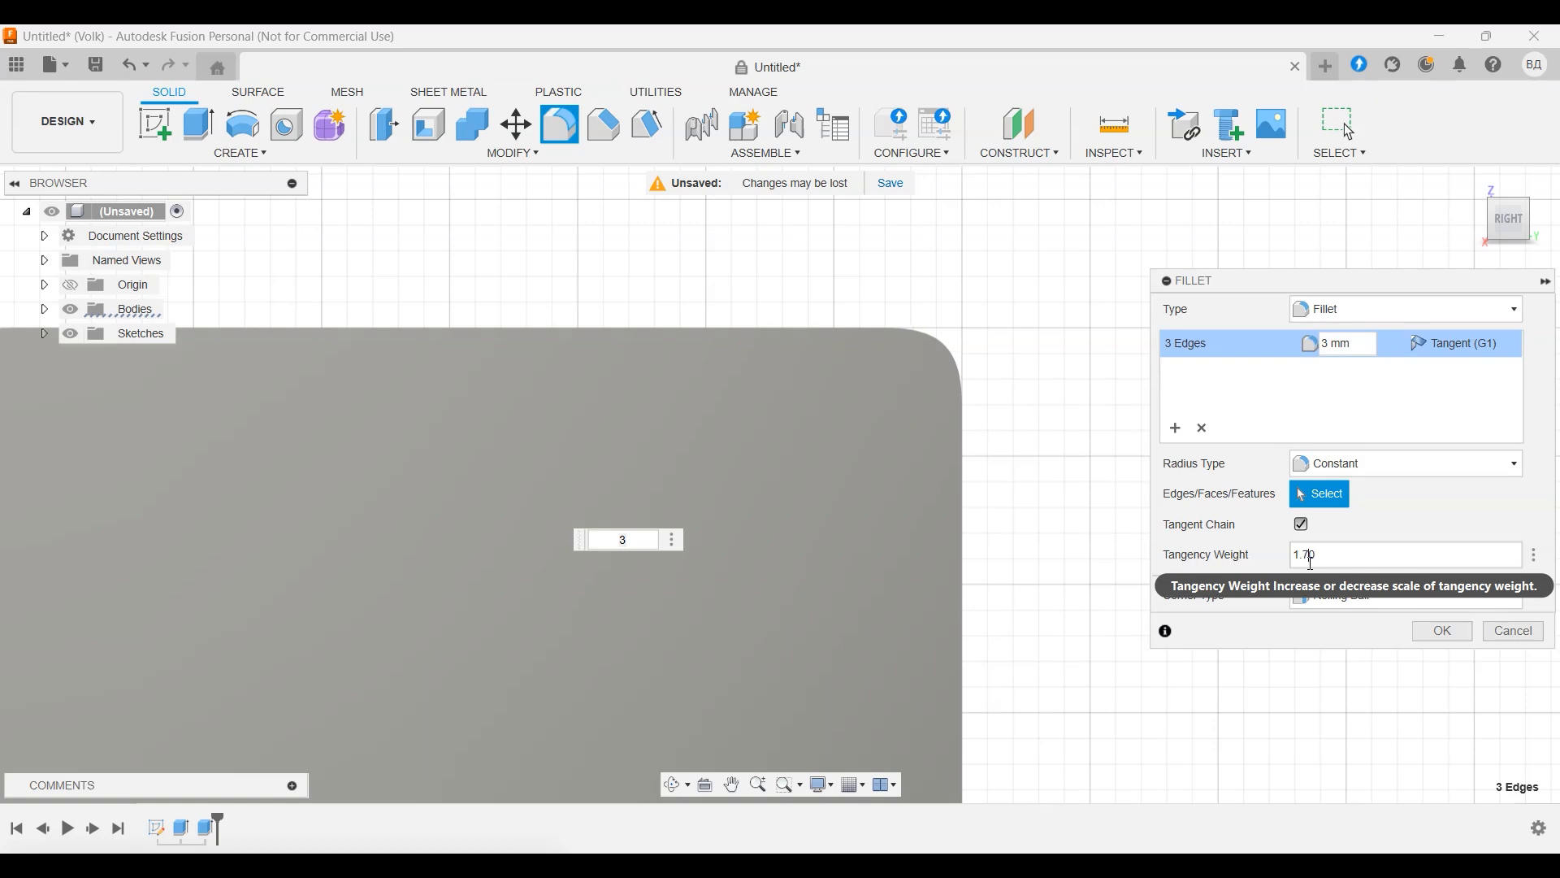
key("BackSpace")
type("0")
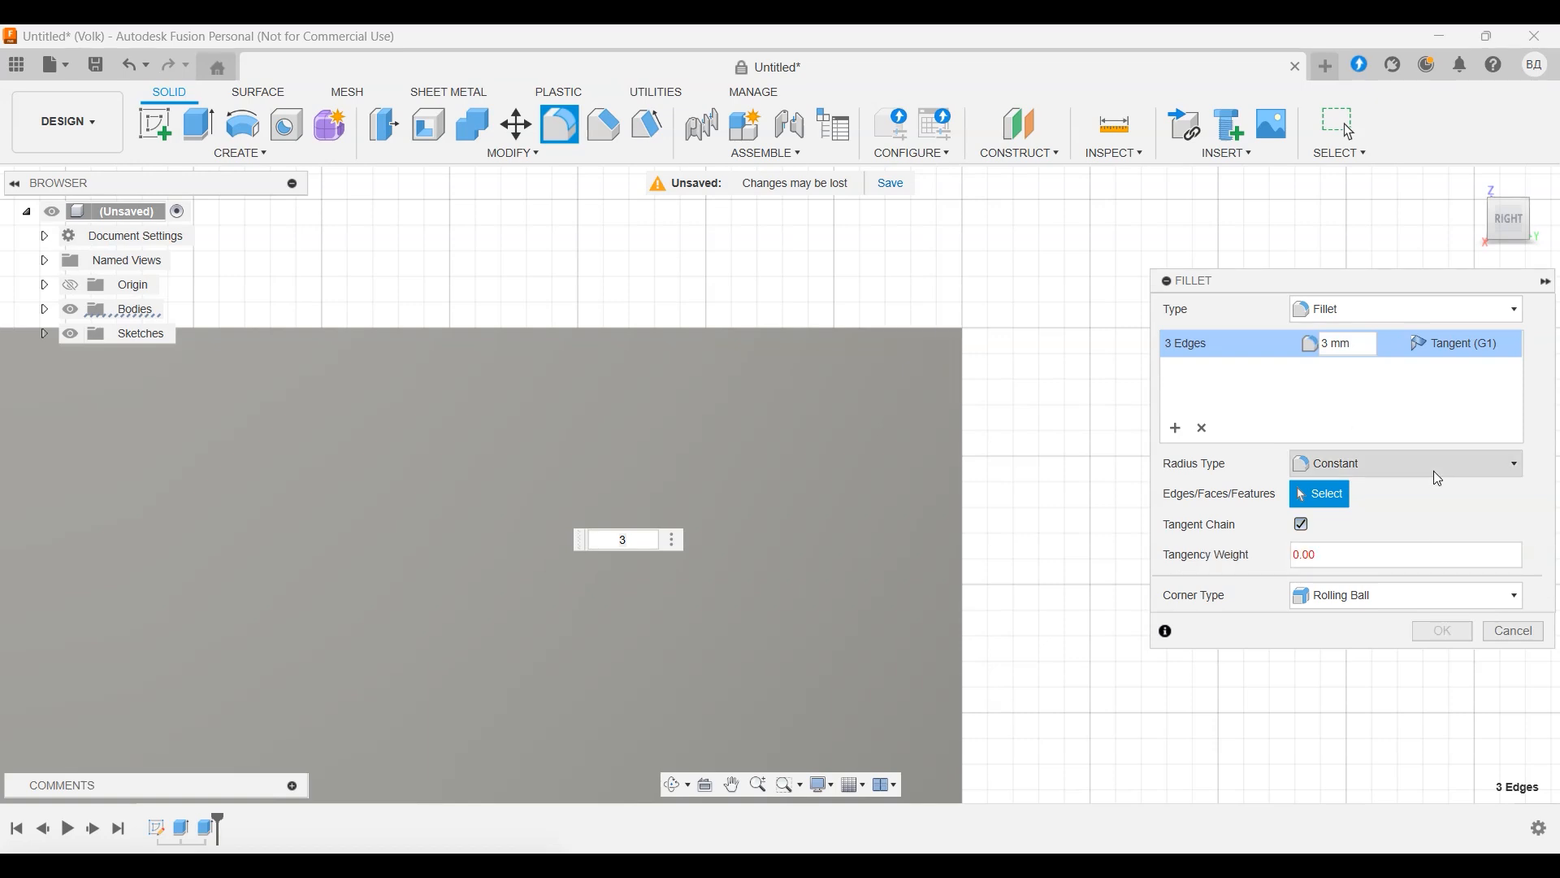
key("BackSpace")
type("1")
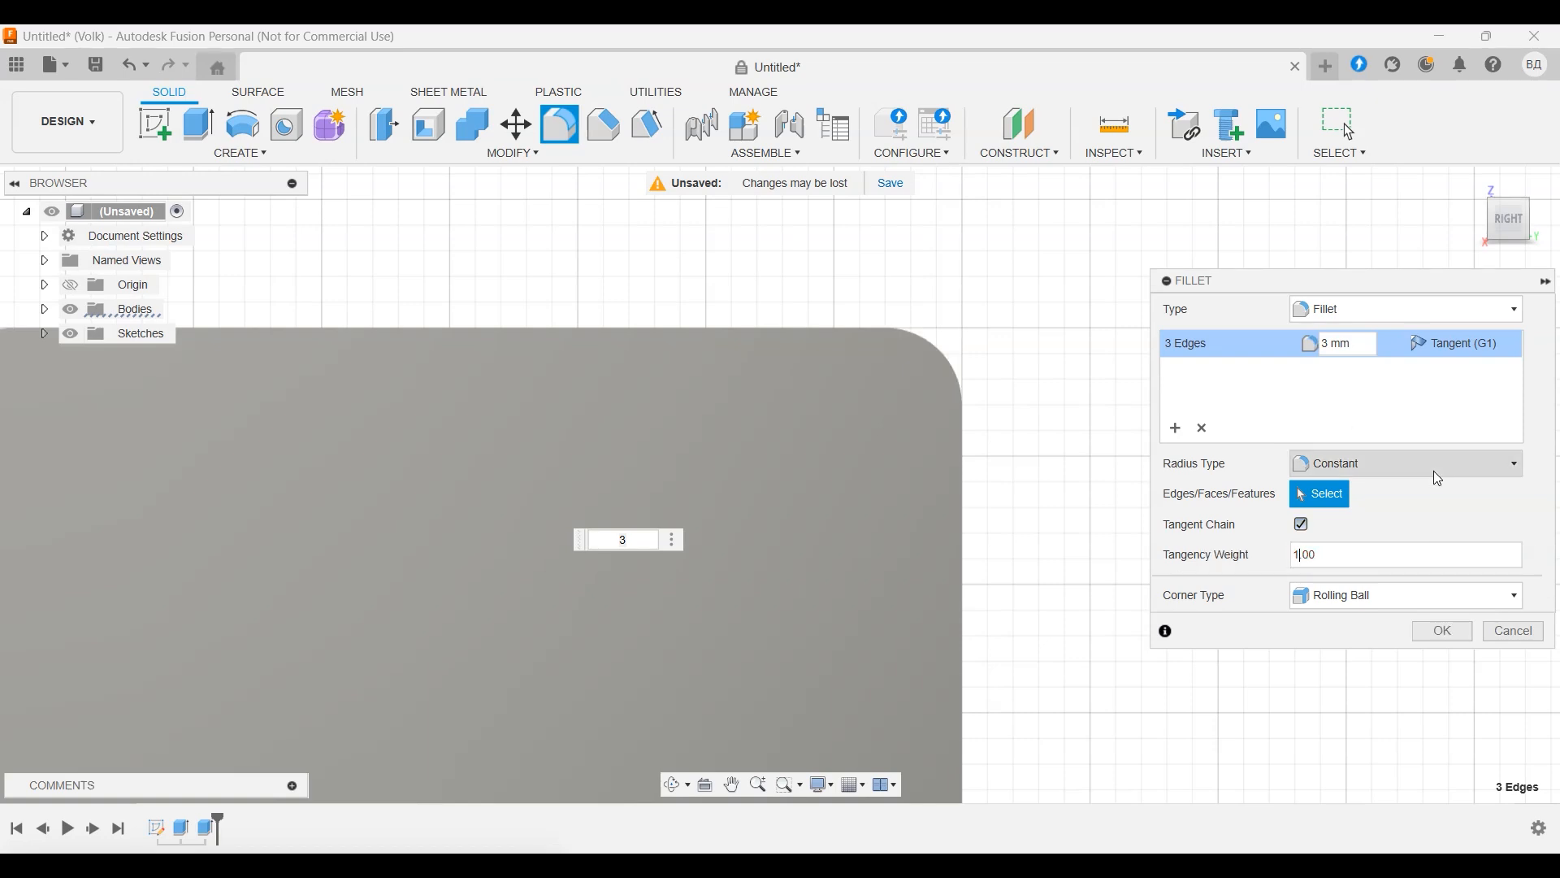
scroll(993, 425, "down", 3)
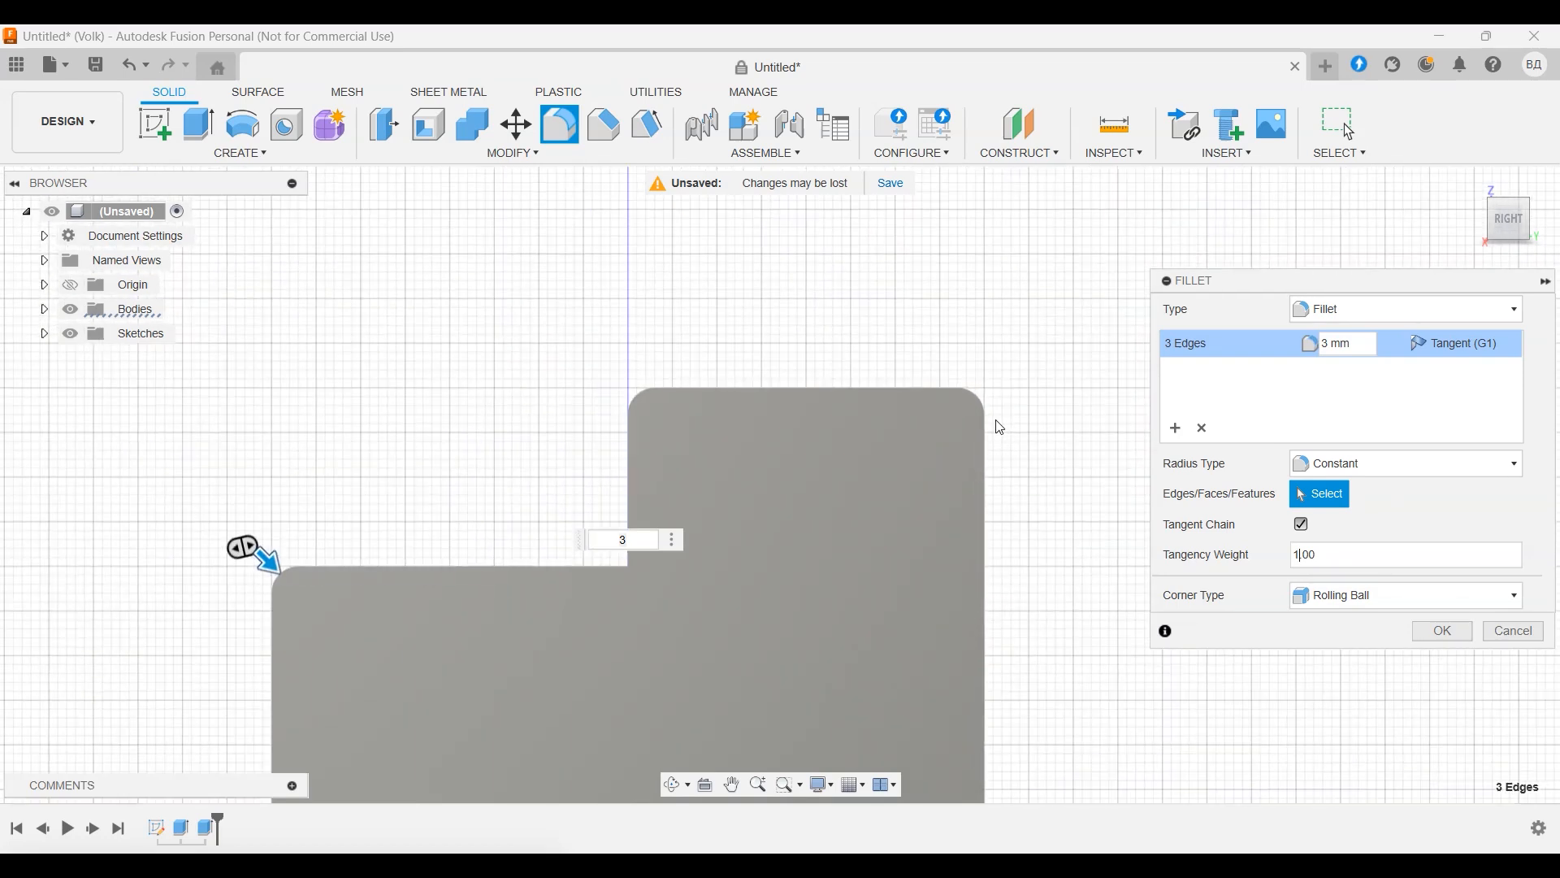
middle_click_drag(904, 486, 941, 378)
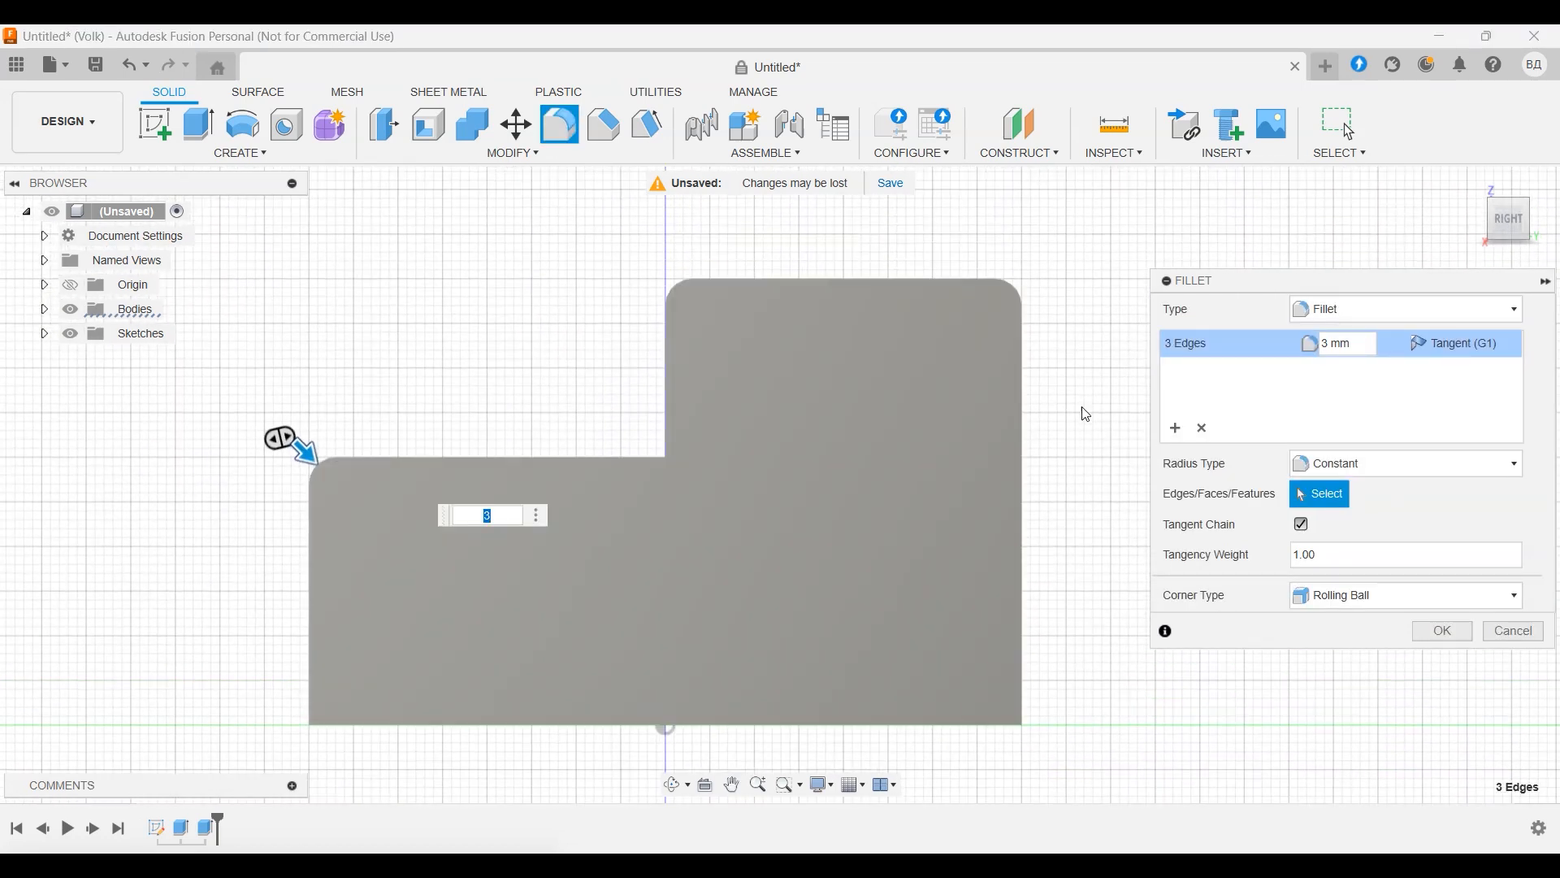
Step: Set the edge fillet's radius to 0 and remove all three edges from its selection
mouse_move(1059, 334)
middle_mouse_down("shift")
mouse_move(993, 313)
mouse_move(1063, 347)
middle_mouse_up("shift")
type("0")
left_click(892, 384)
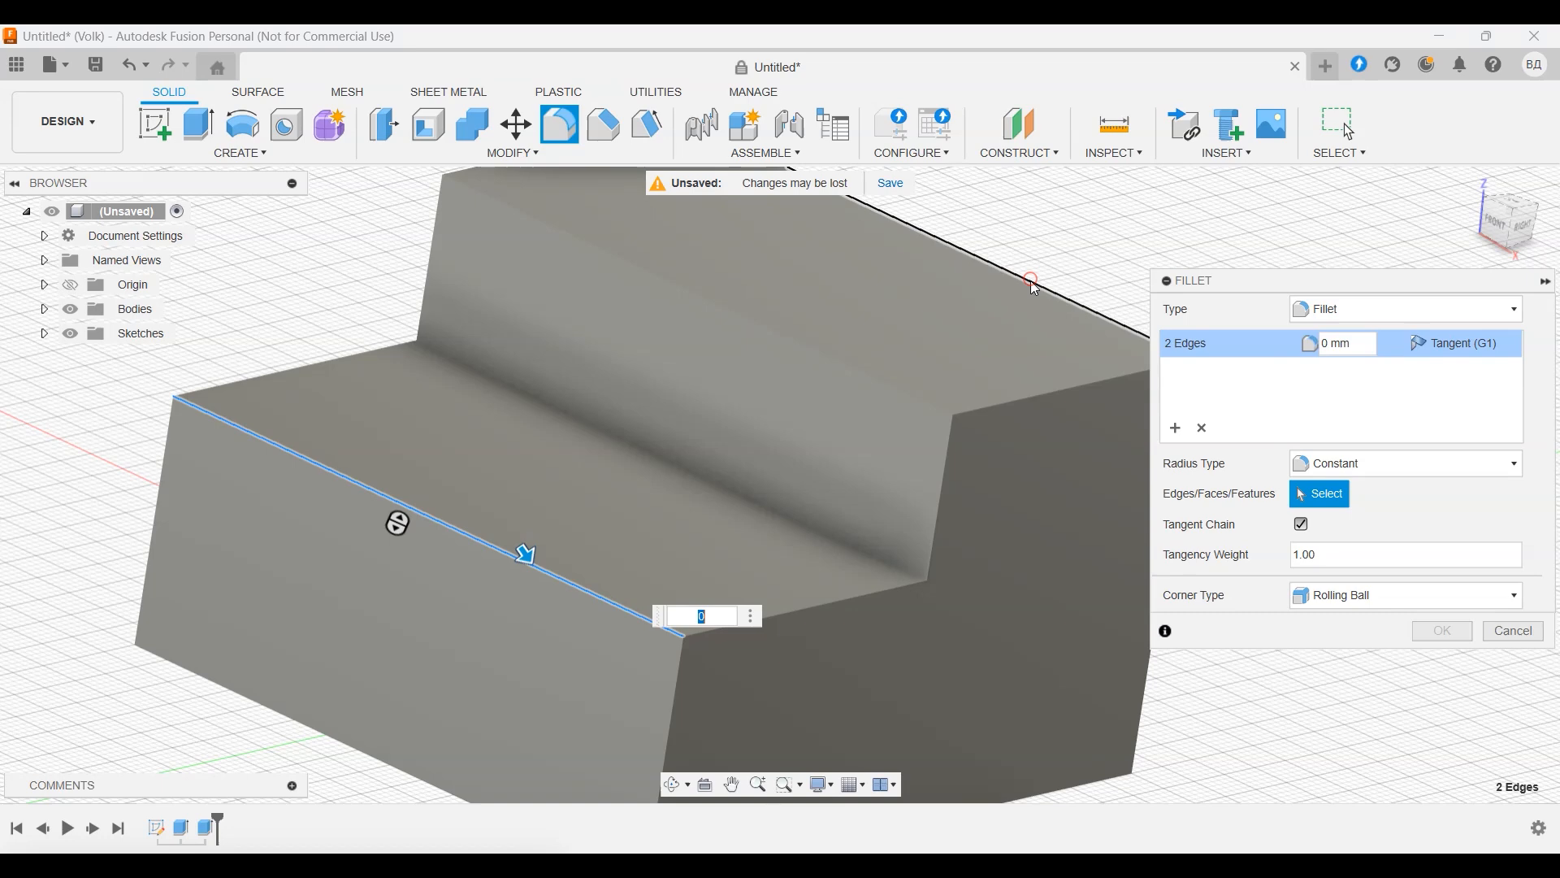
left_click(545, 569)
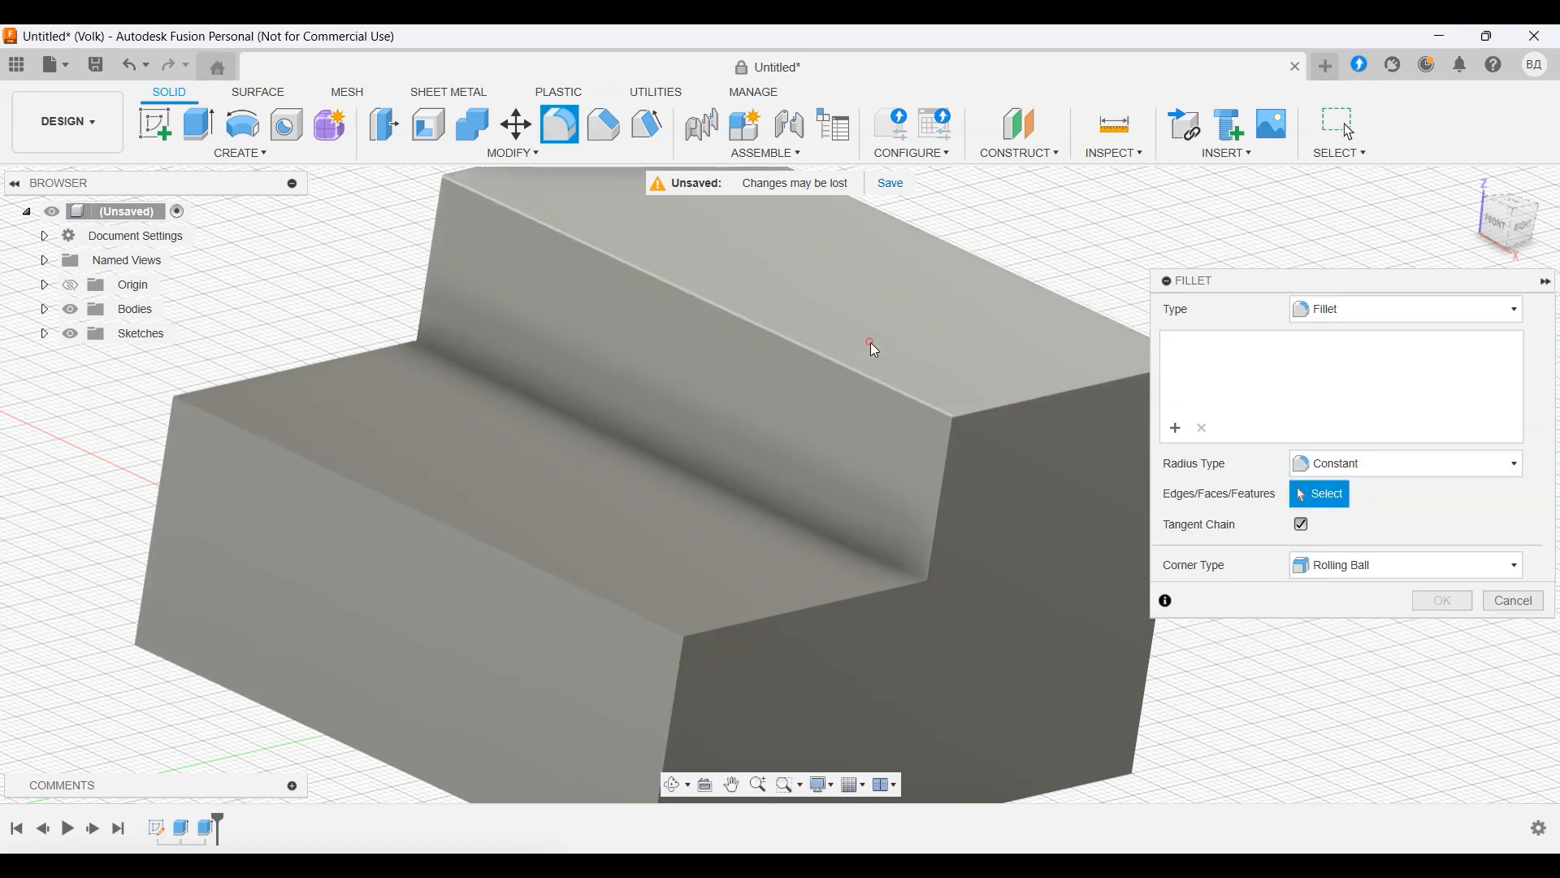
Step: Fillet the block's upper top face and the vertical step face below it with a 3 mm radius
left_click(873, 348)
left_click(831, 428)
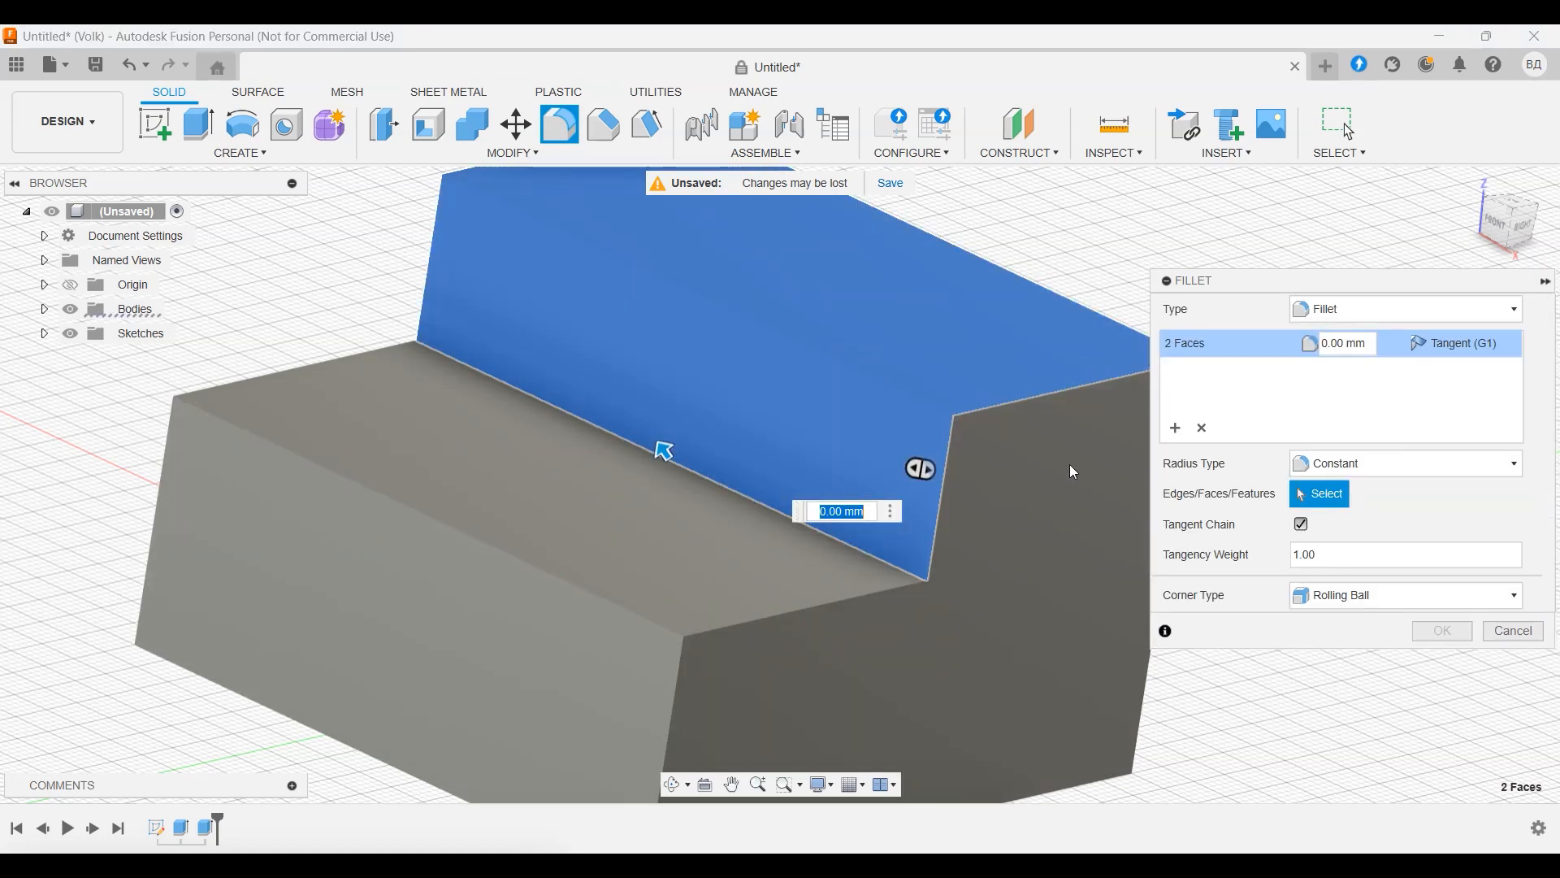
type("3")
middle_click_drag(1021, 467, 870, 465, "shift")
scroll(870, 465, "up", 3)
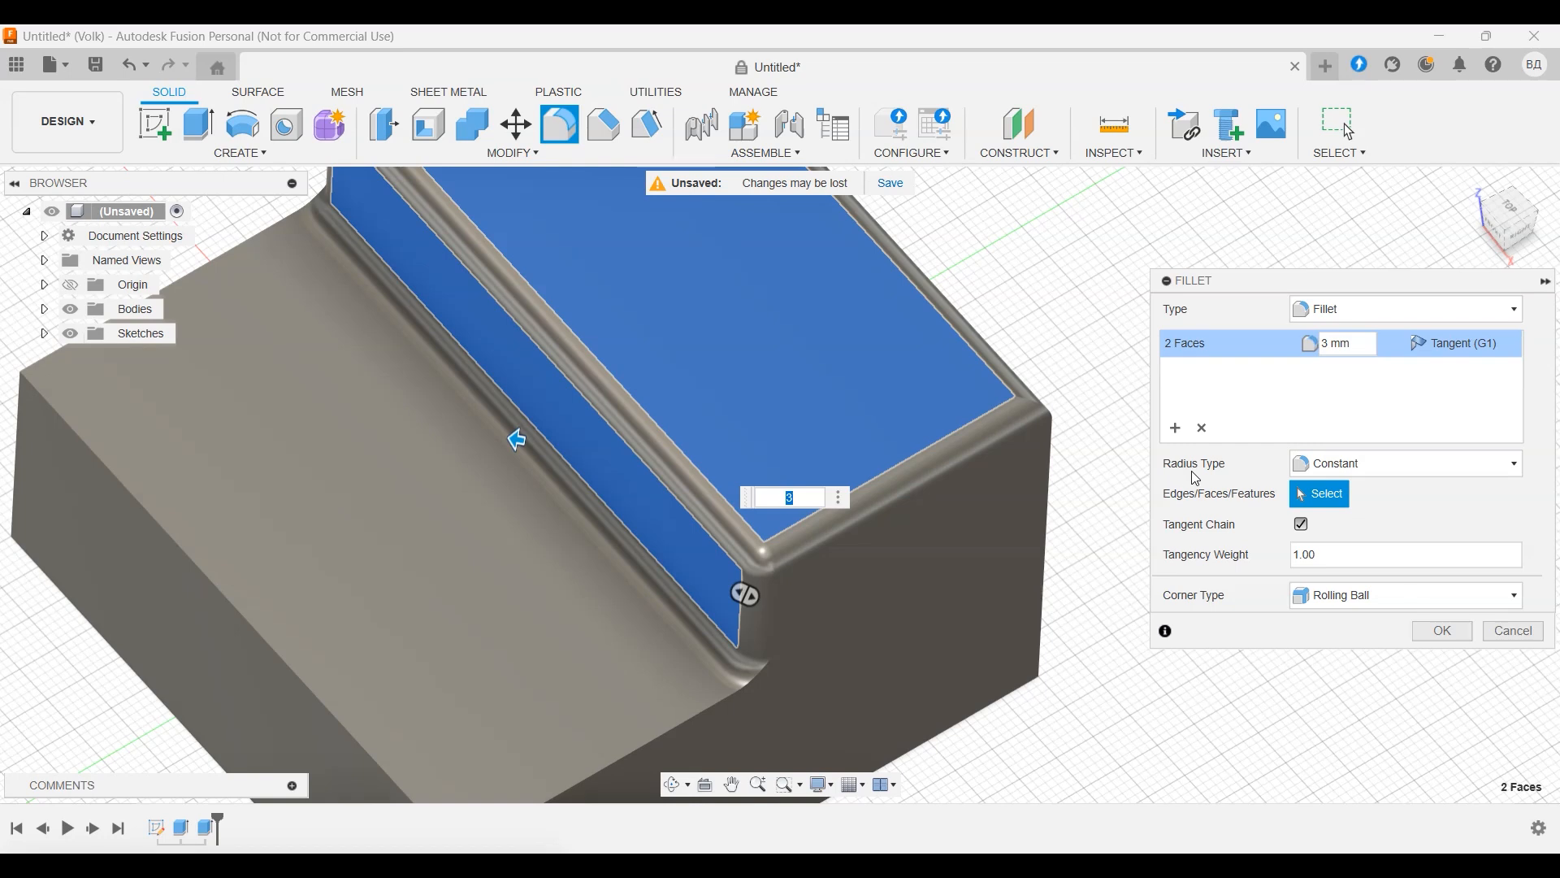
Step: Switch the two-face fillet's radius type to Chord Length and examine the rounded corners up close
left_click(1356, 471)
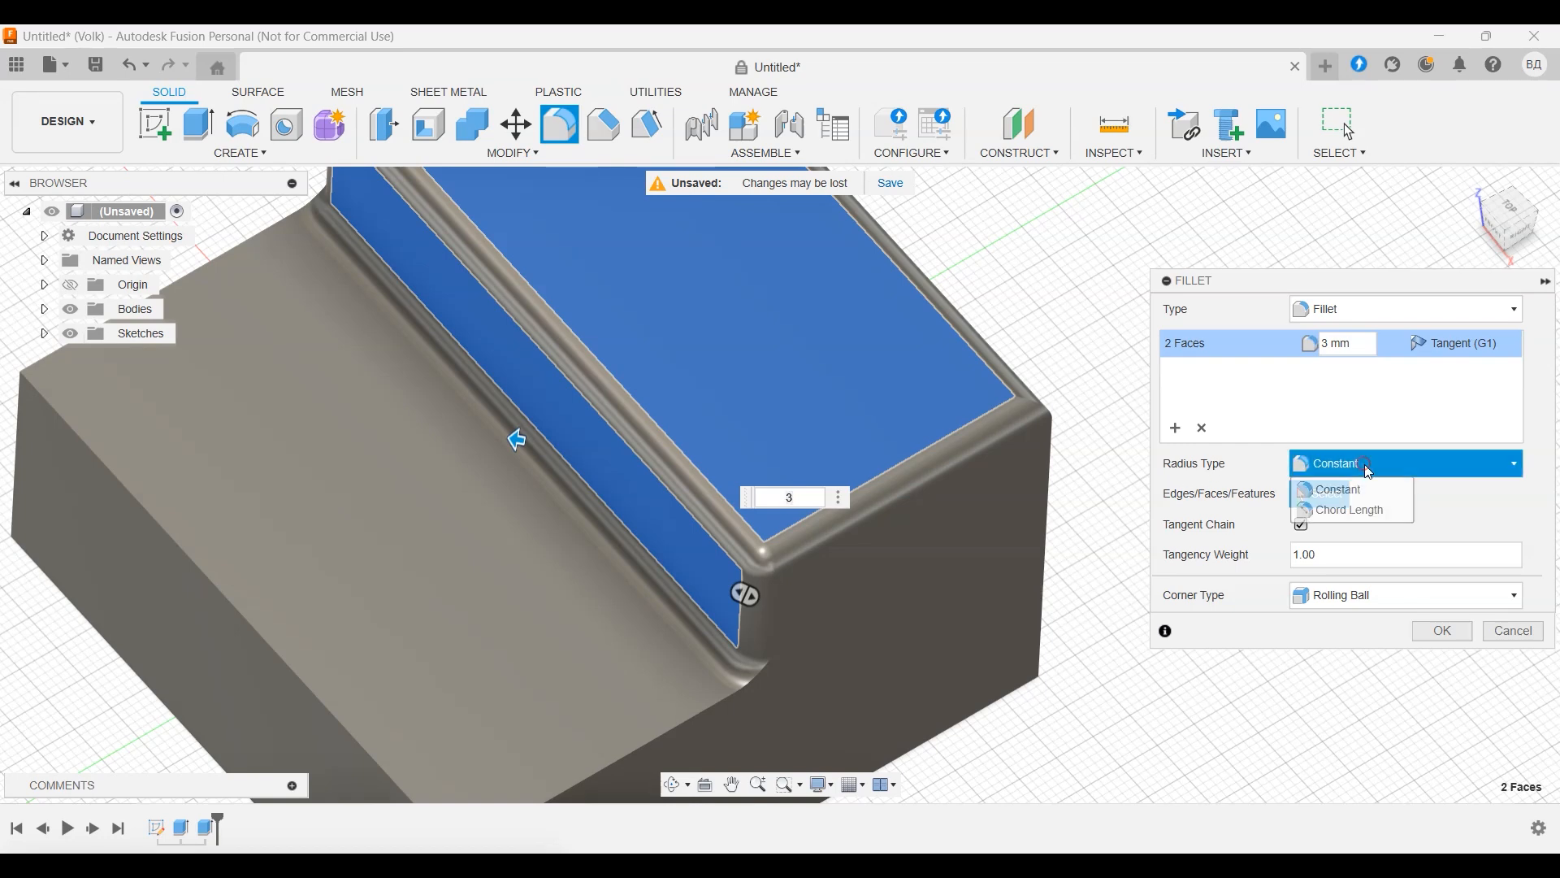
left_click(1367, 512)
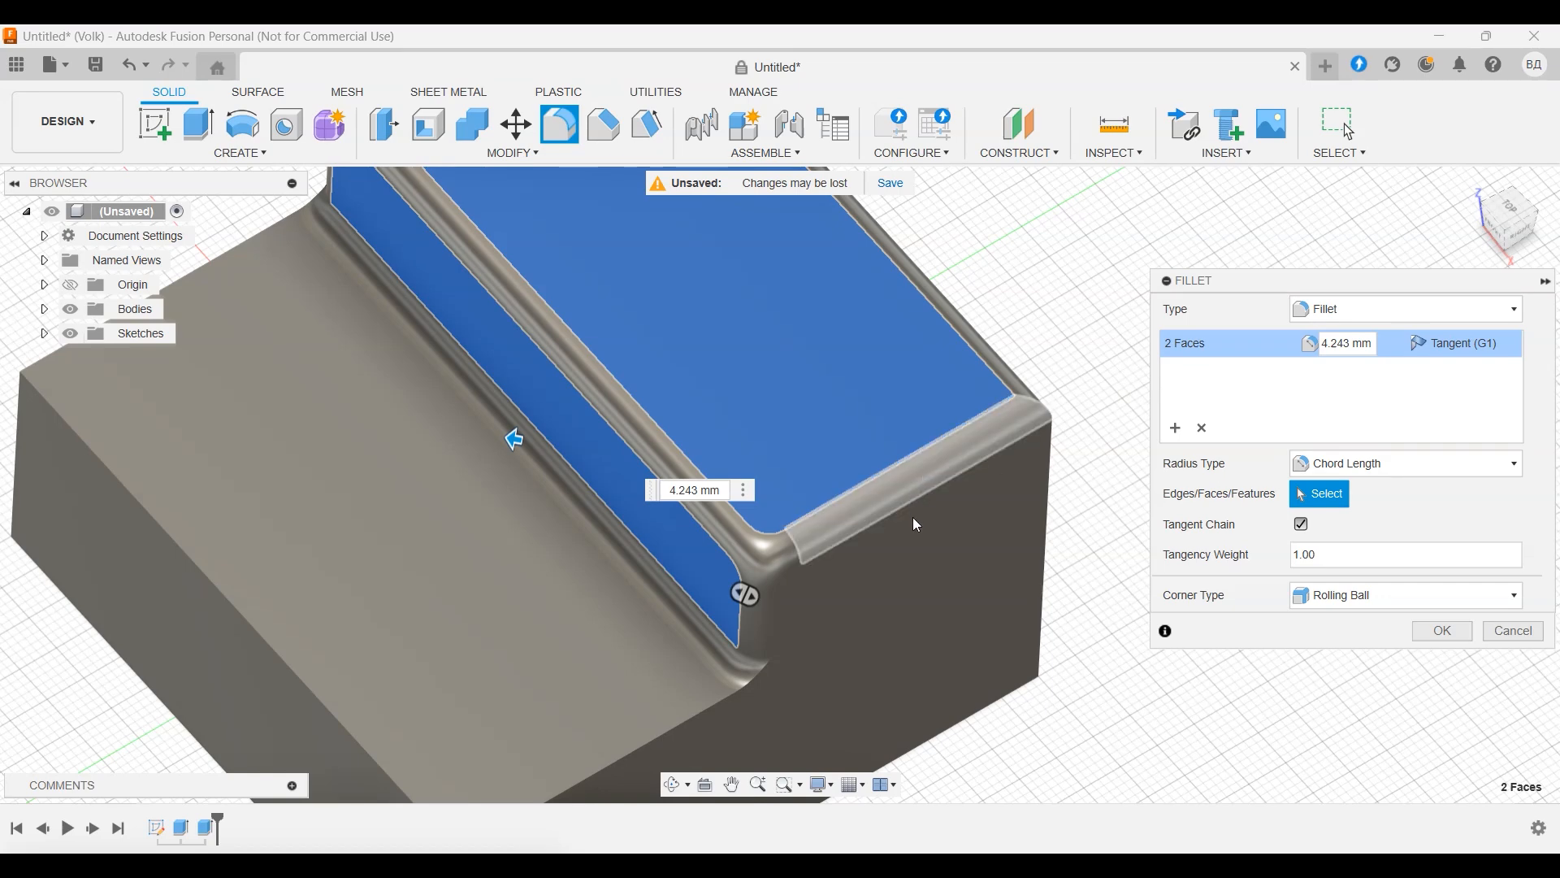
scroll(817, 501, "up", 3)
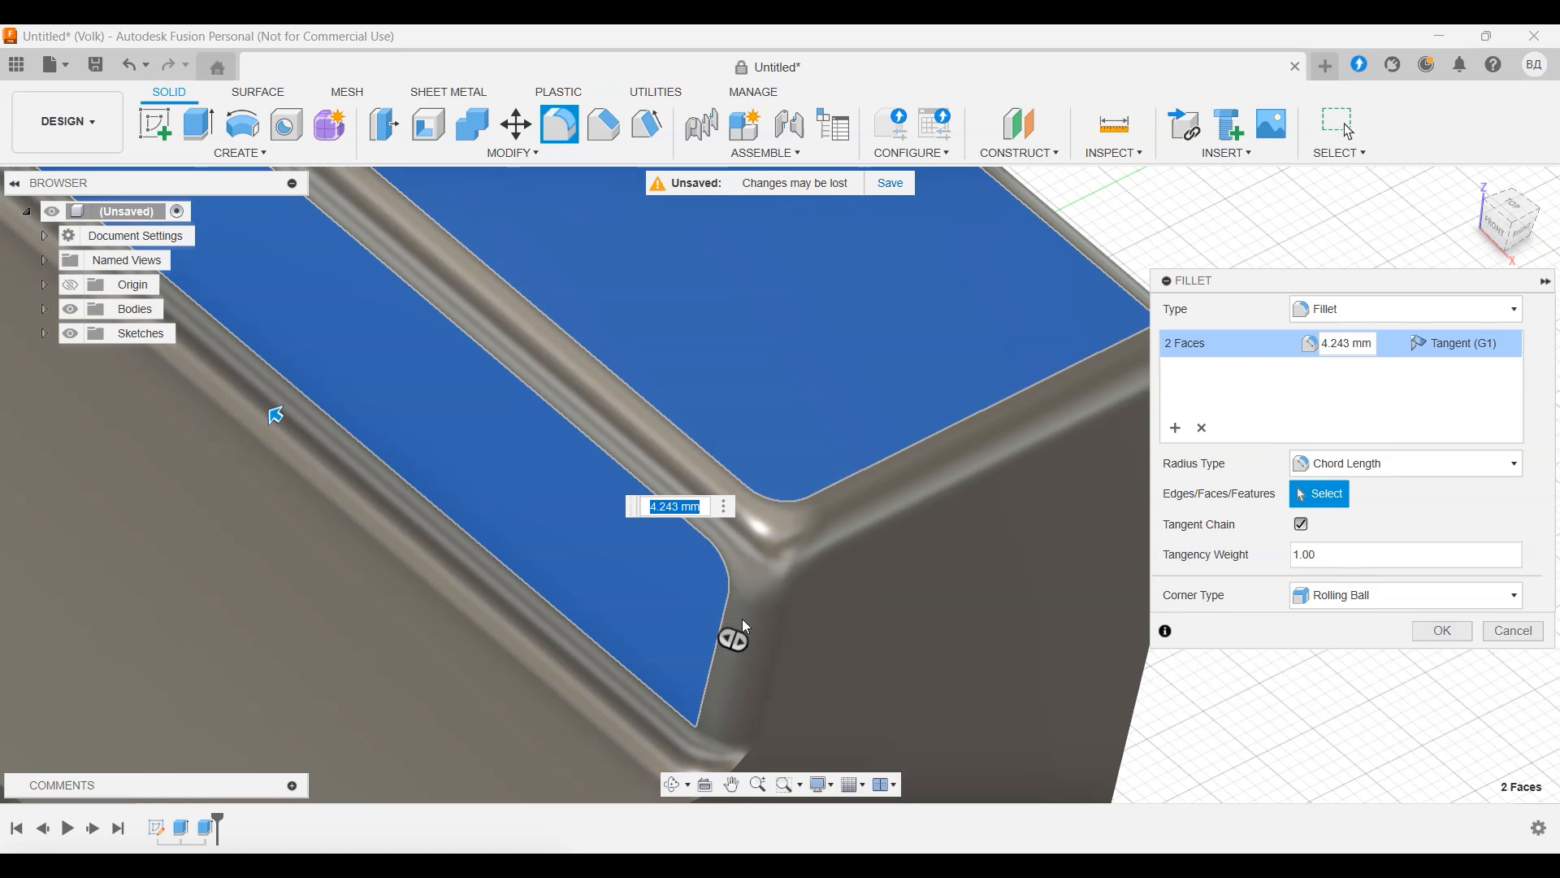
scroll(827, 556, "up", 2)
scroll(827, 555, "down", 4)
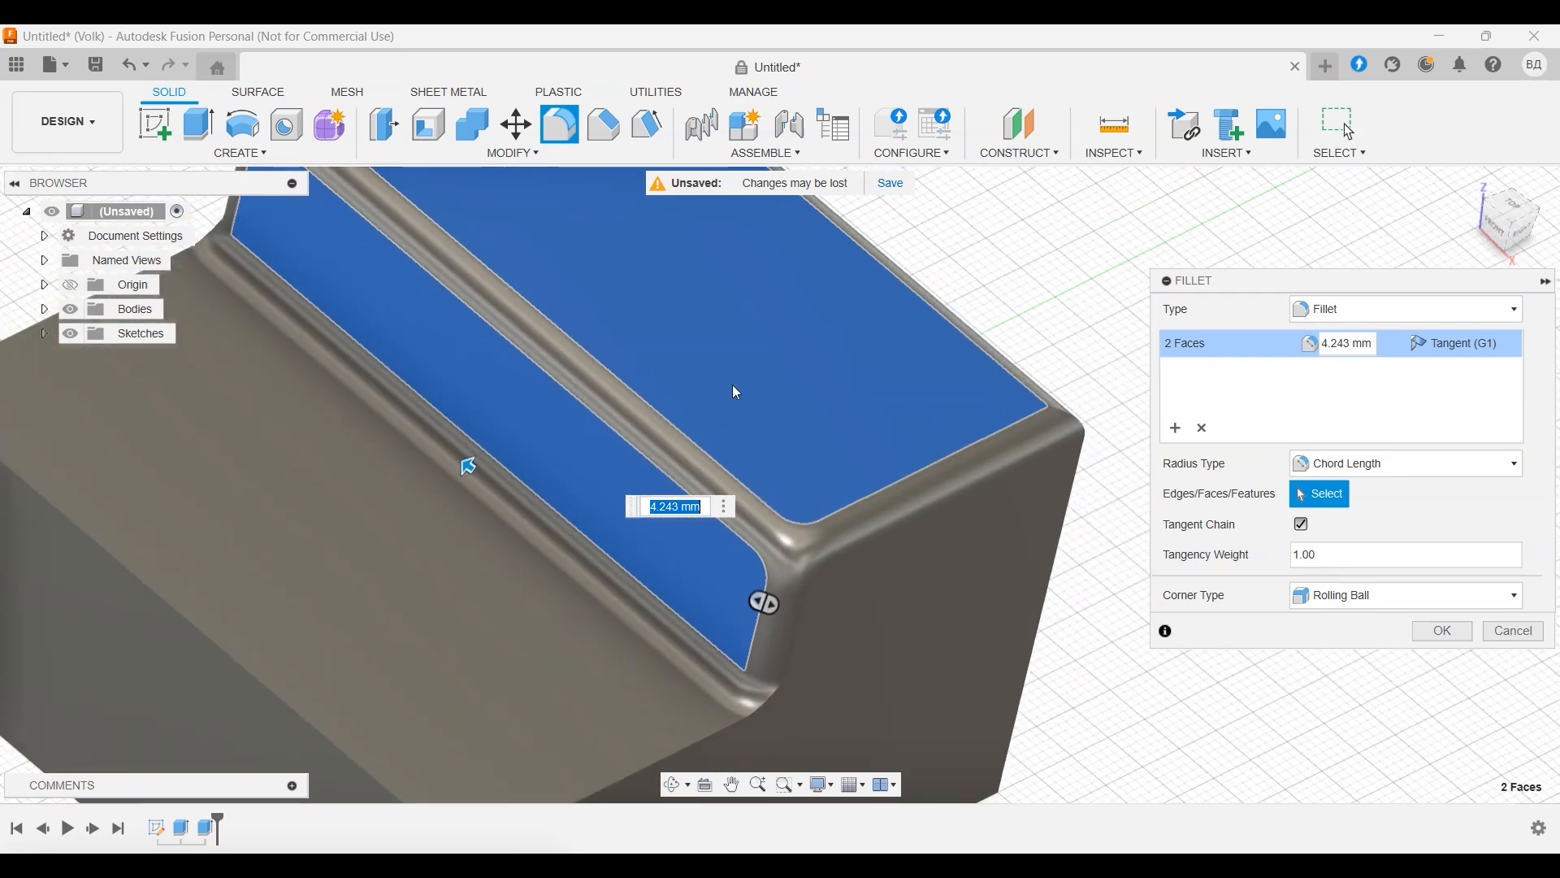
Step: Return the two-face fillet's radius type to Constant and set its radius to 0 mm
left_click(1320, 464)
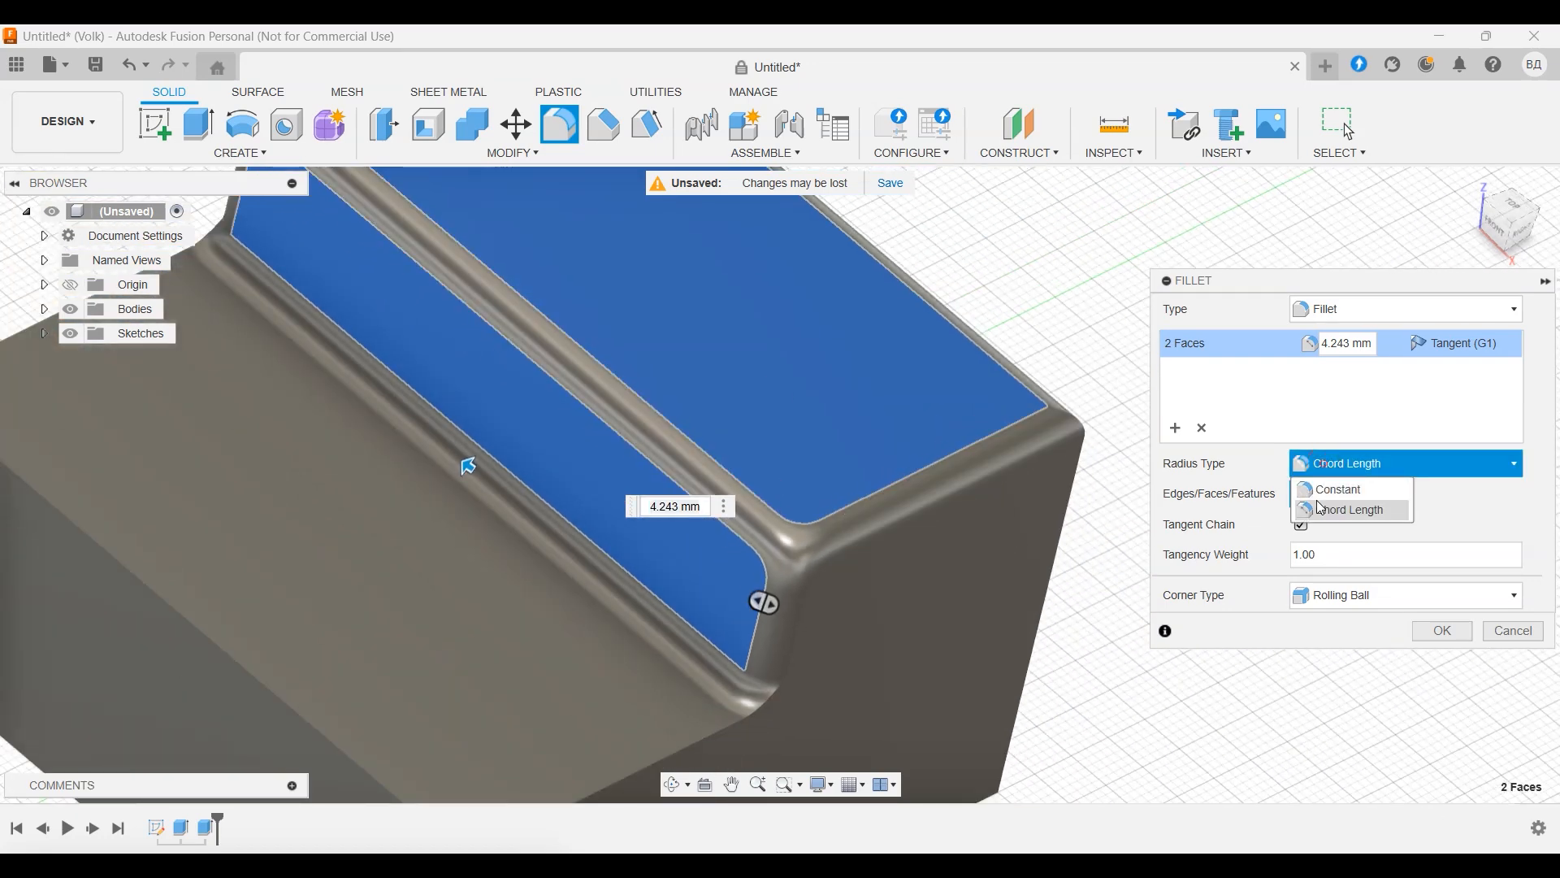
left_click(1330, 490)
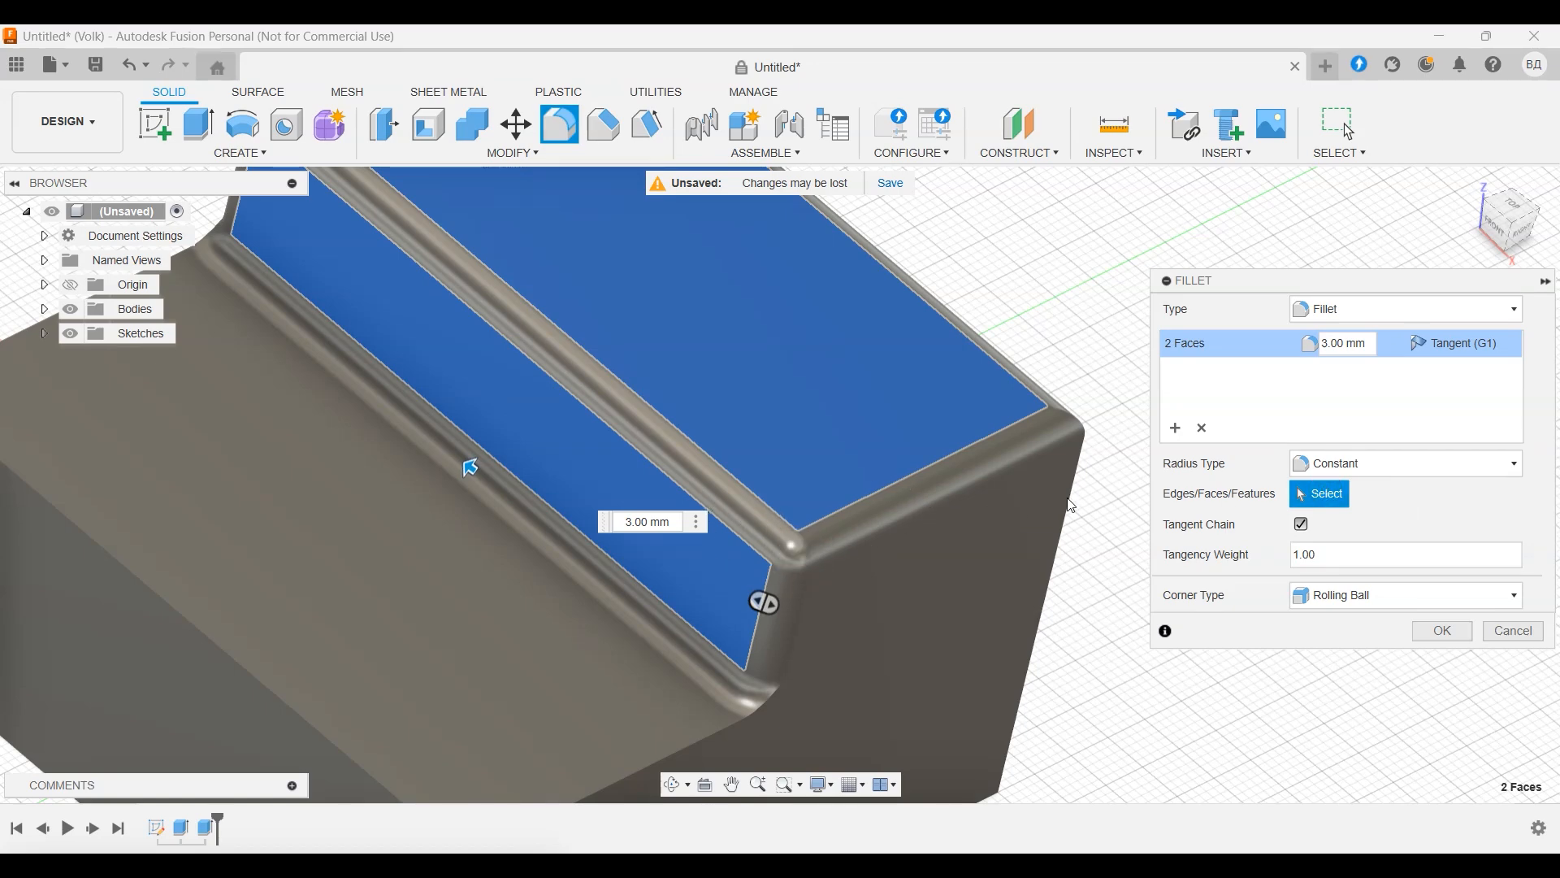
scroll(1071, 506, "down", 3)
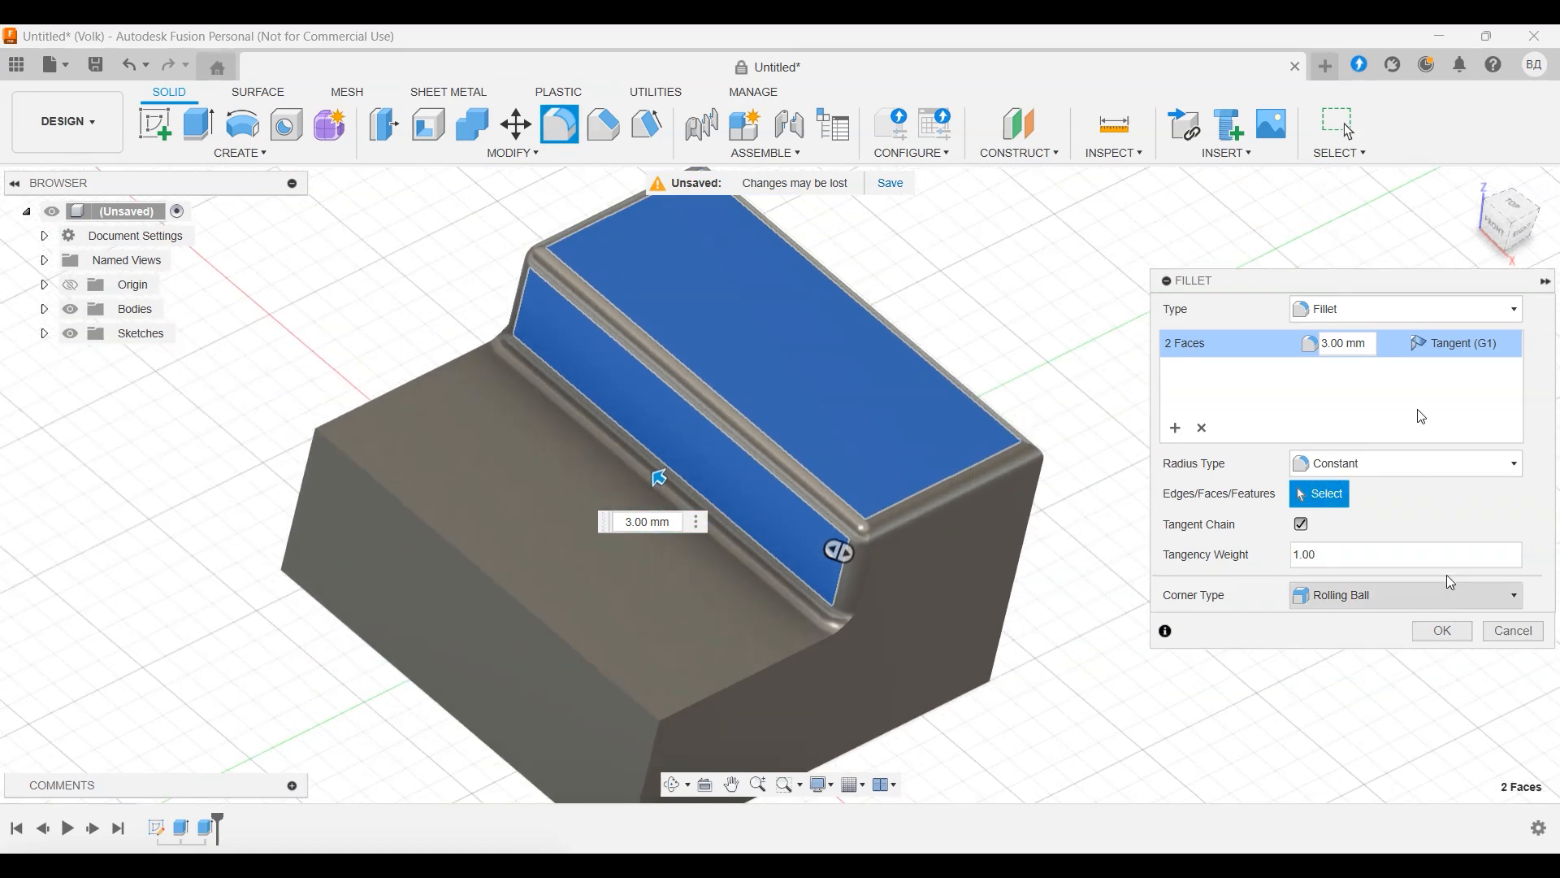
double_click(651, 522)
key("ctrl+a")
type("0")
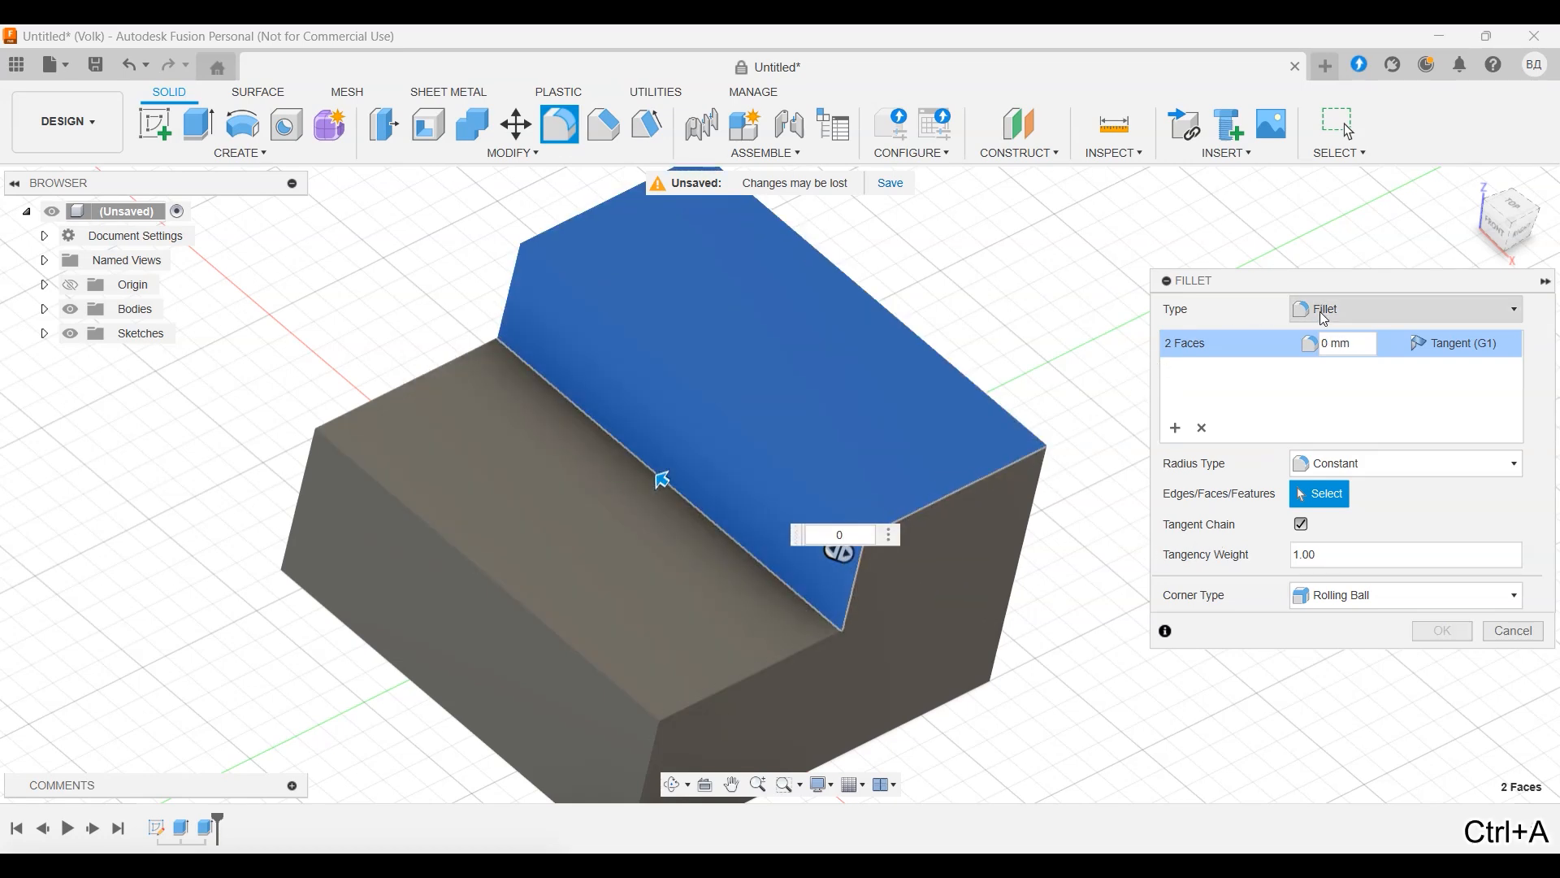
Step: Change the fillet type to Rule Fillet, view the rule options and keep the All Edges rule
left_click(1354, 312)
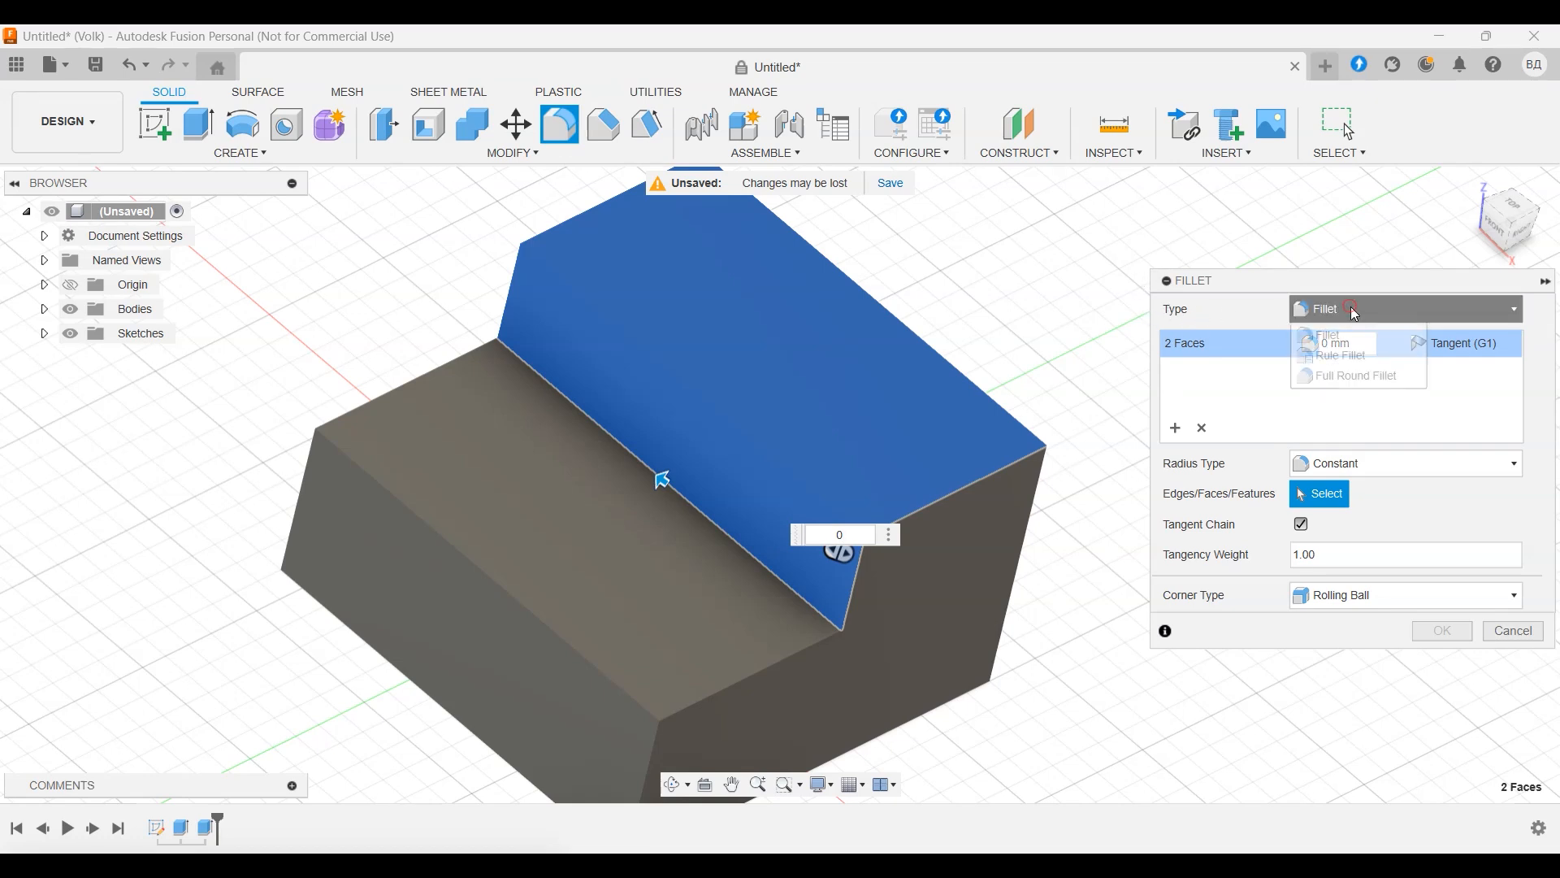
left_click(1365, 361)
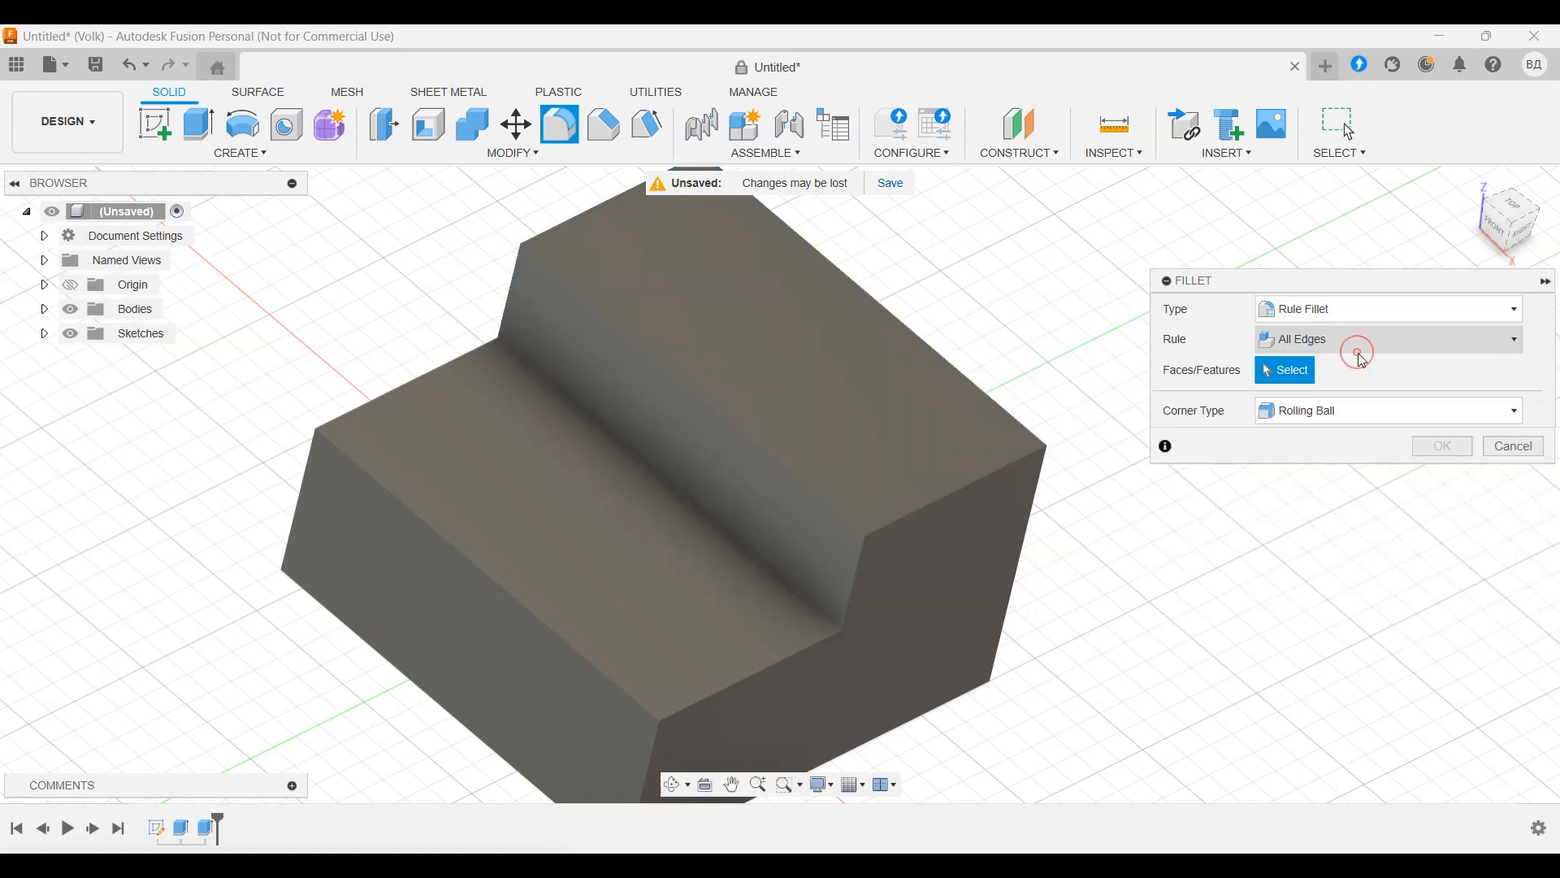
middle_click_drag(1024, 472, 1047, 447, "shift")
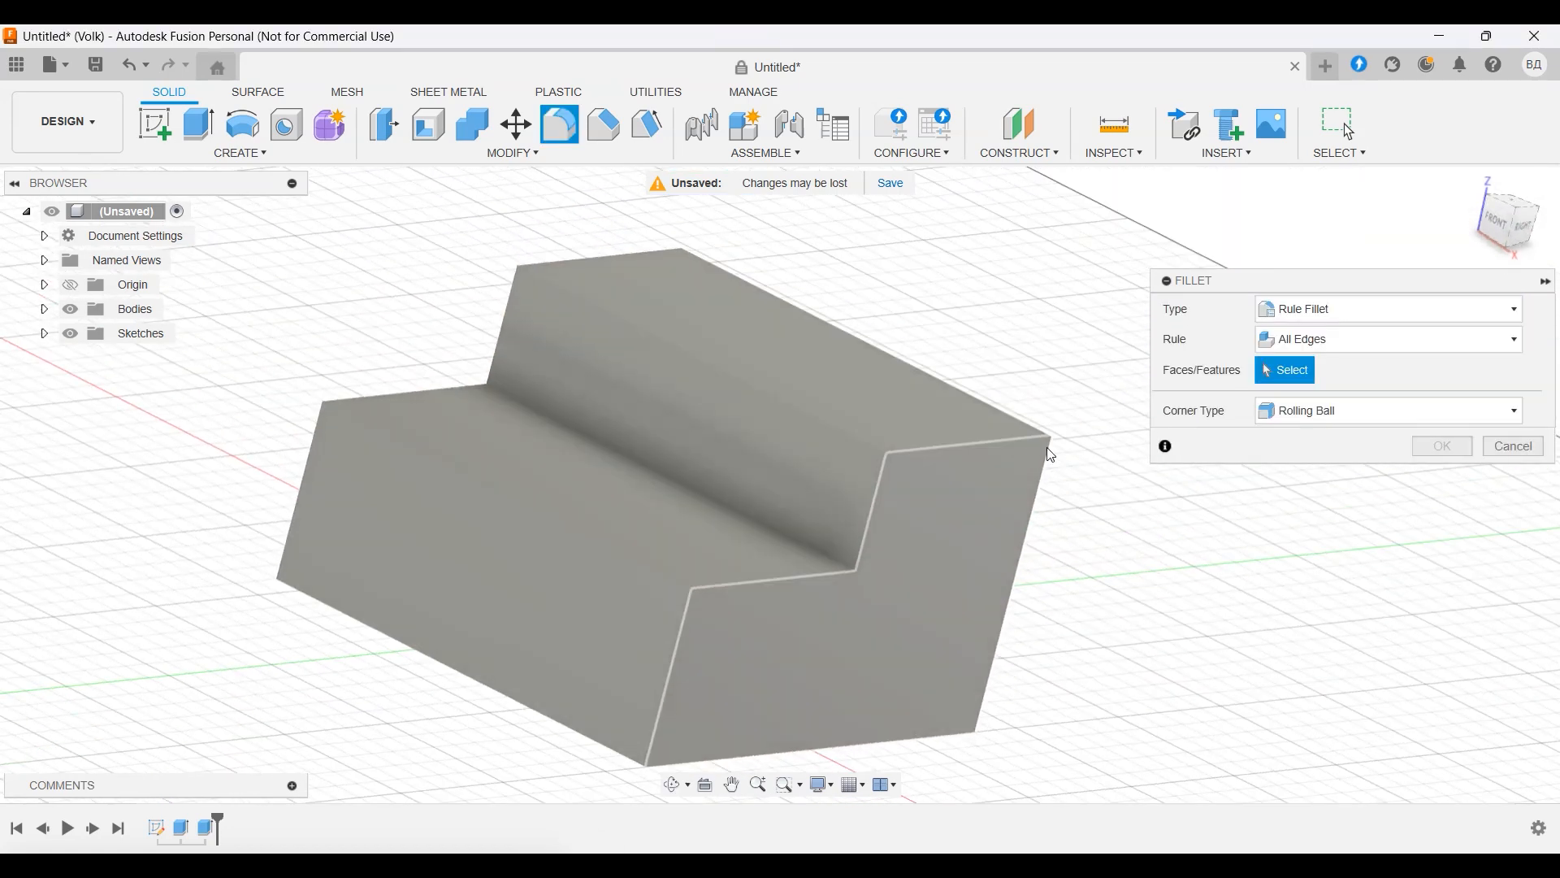
left_click(1353, 342)
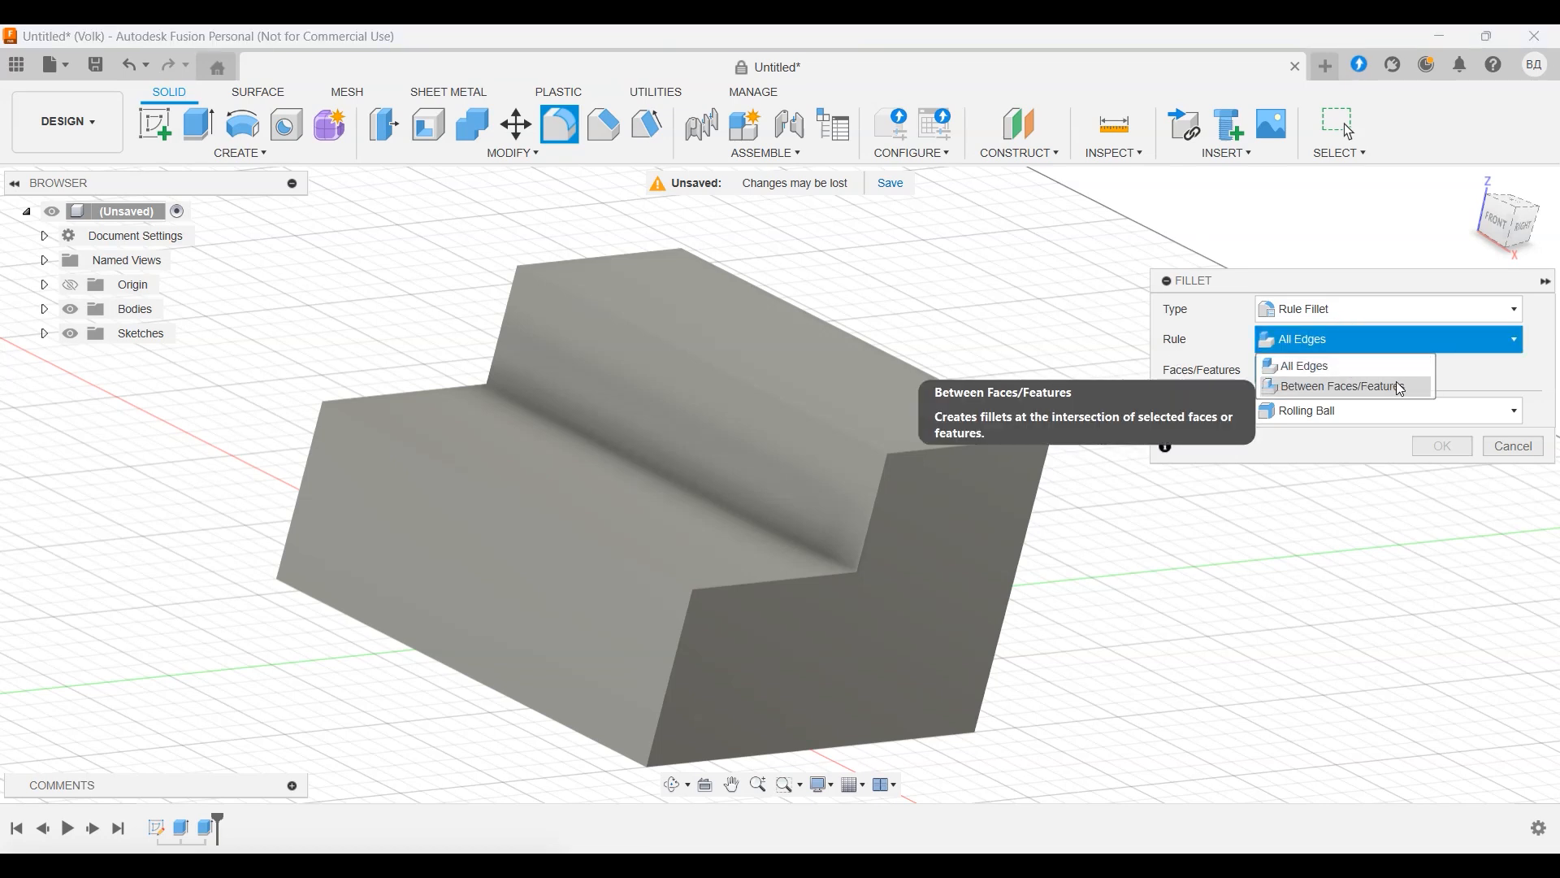
left_click(1371, 341)
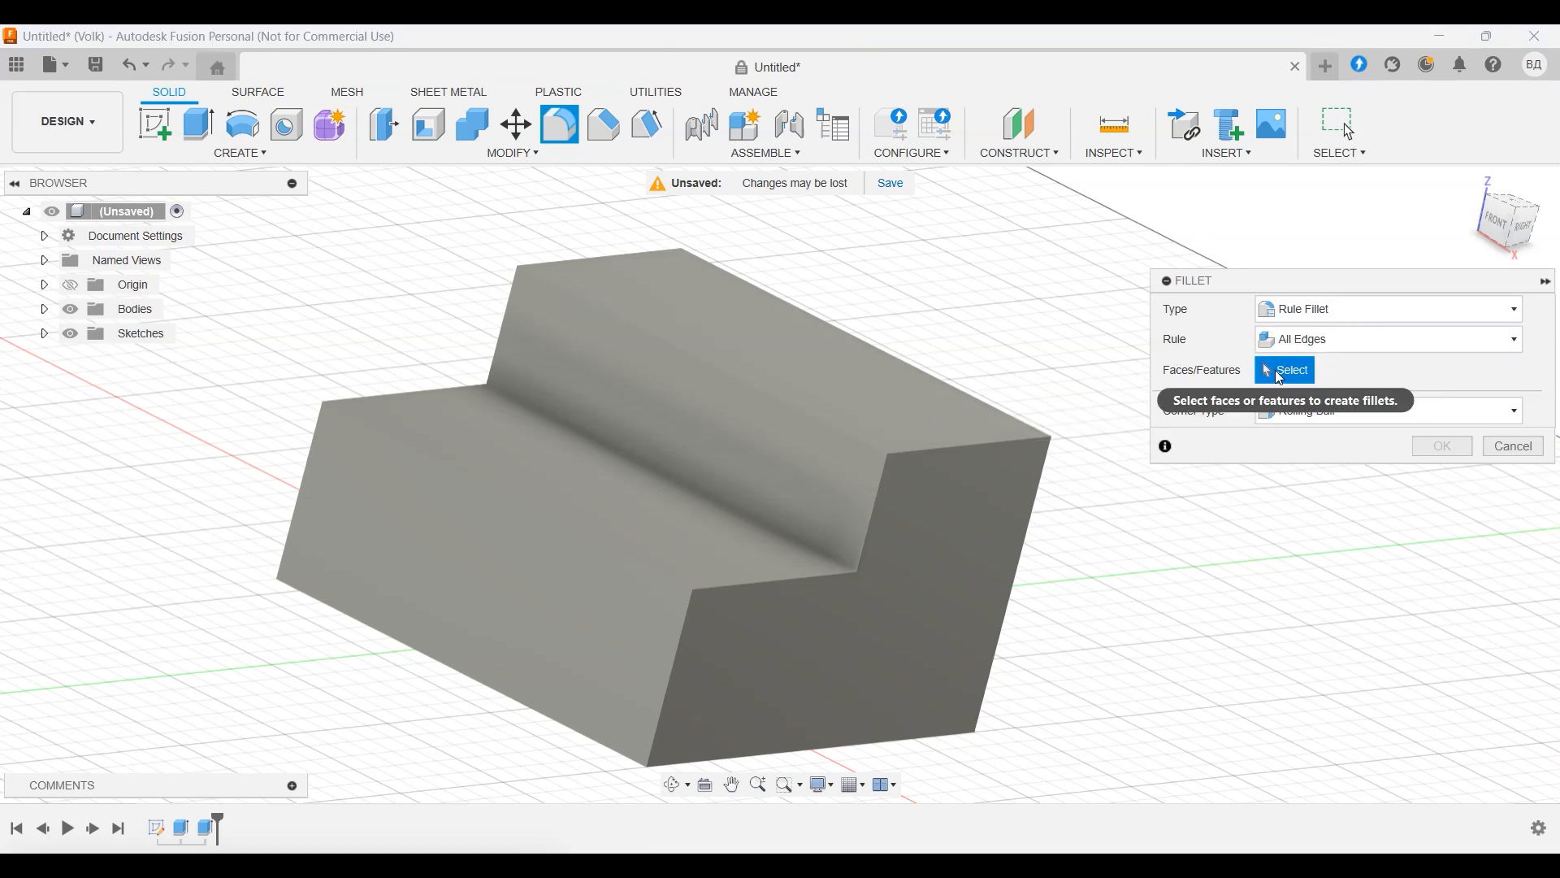
Step: Select the two top faces and two front-facing vertical faces for the rule fillet and set its radius to 3 mm
middle_click_drag(1044, 364, 837, 423, "shift")
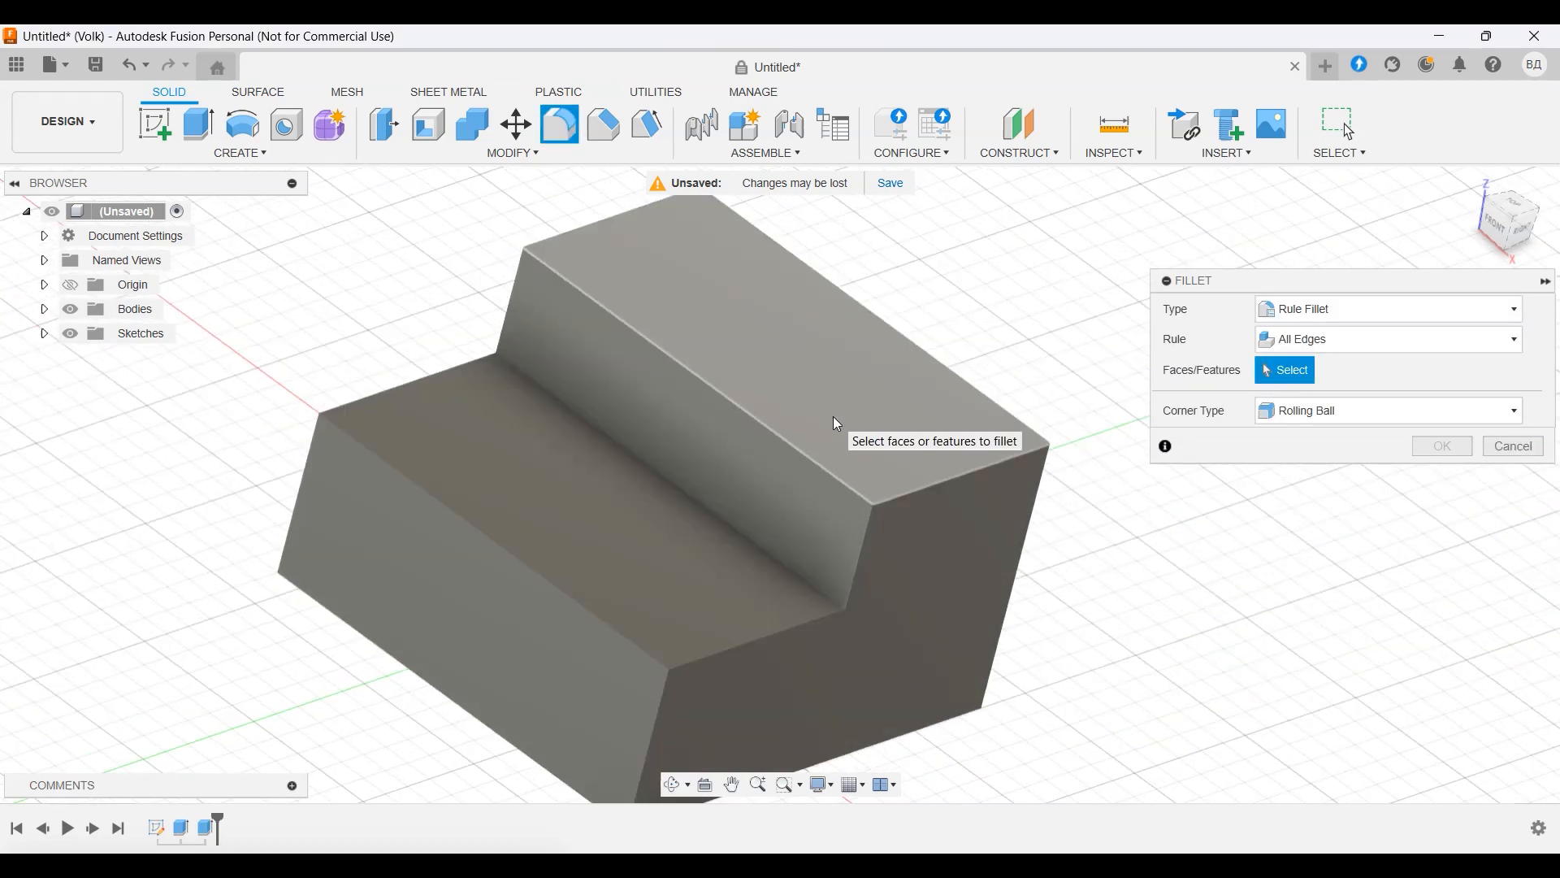
left_click(838, 423)
left_click(738, 481)
left_click(642, 547)
left_click(525, 601)
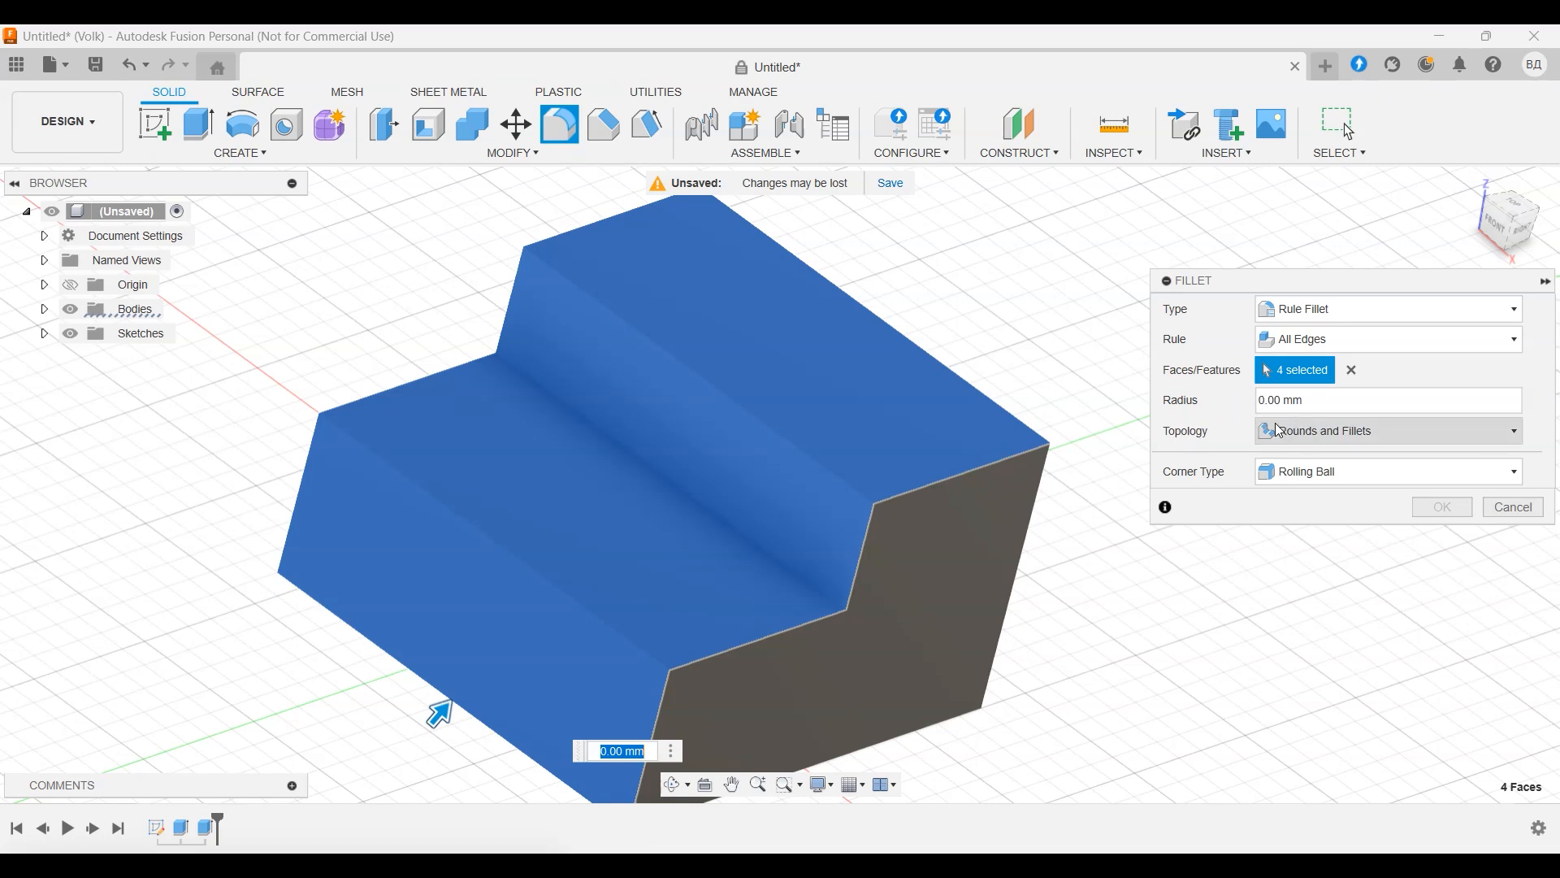
type("3")
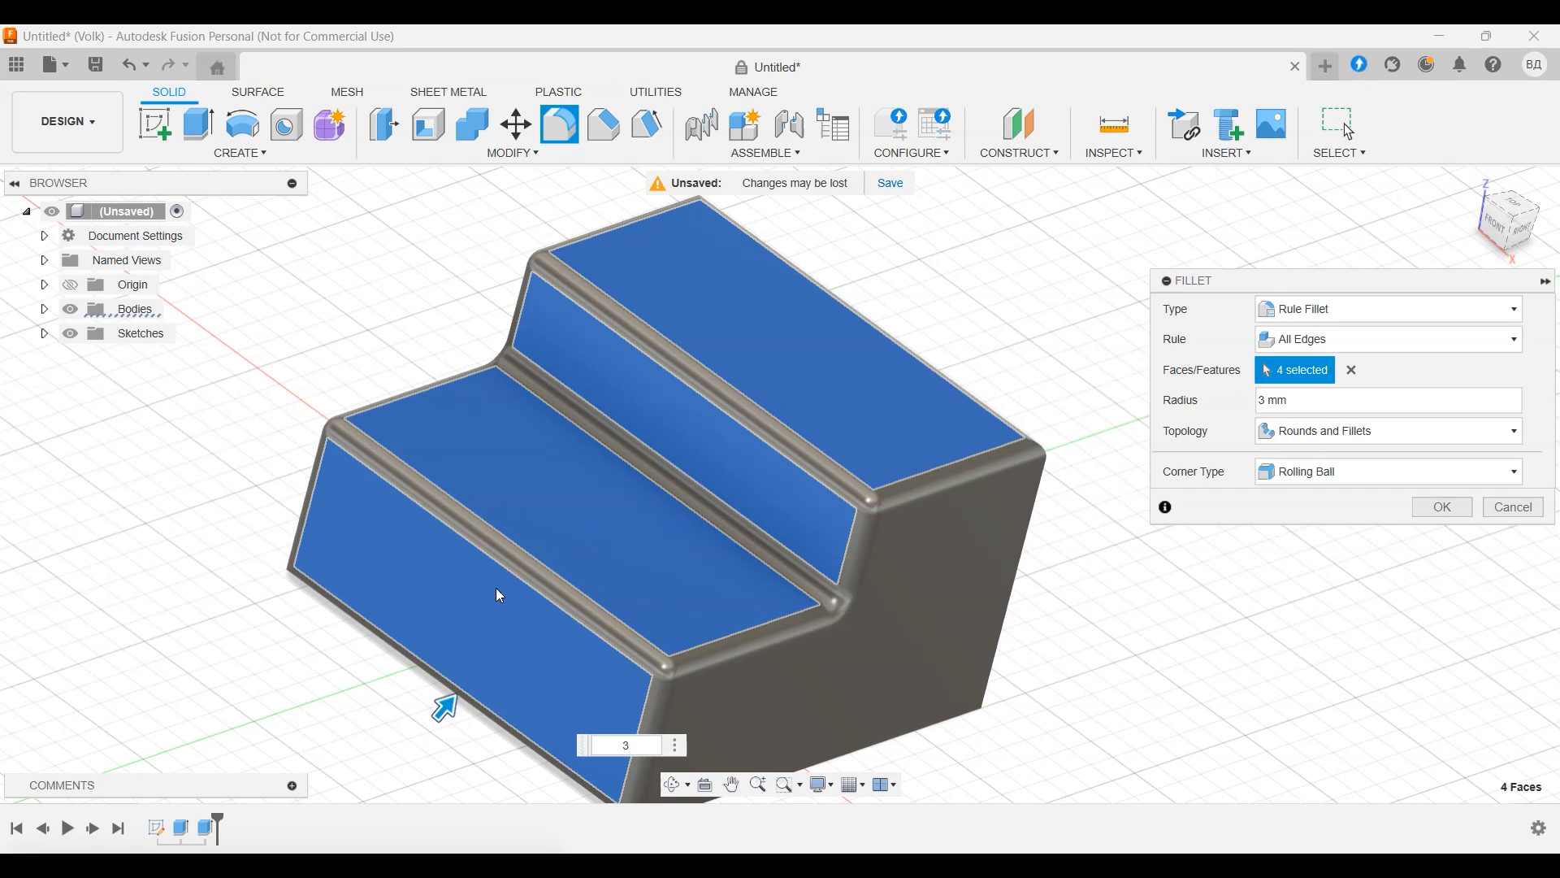
middle_click_drag(328, 526, 309, 474, "shift")
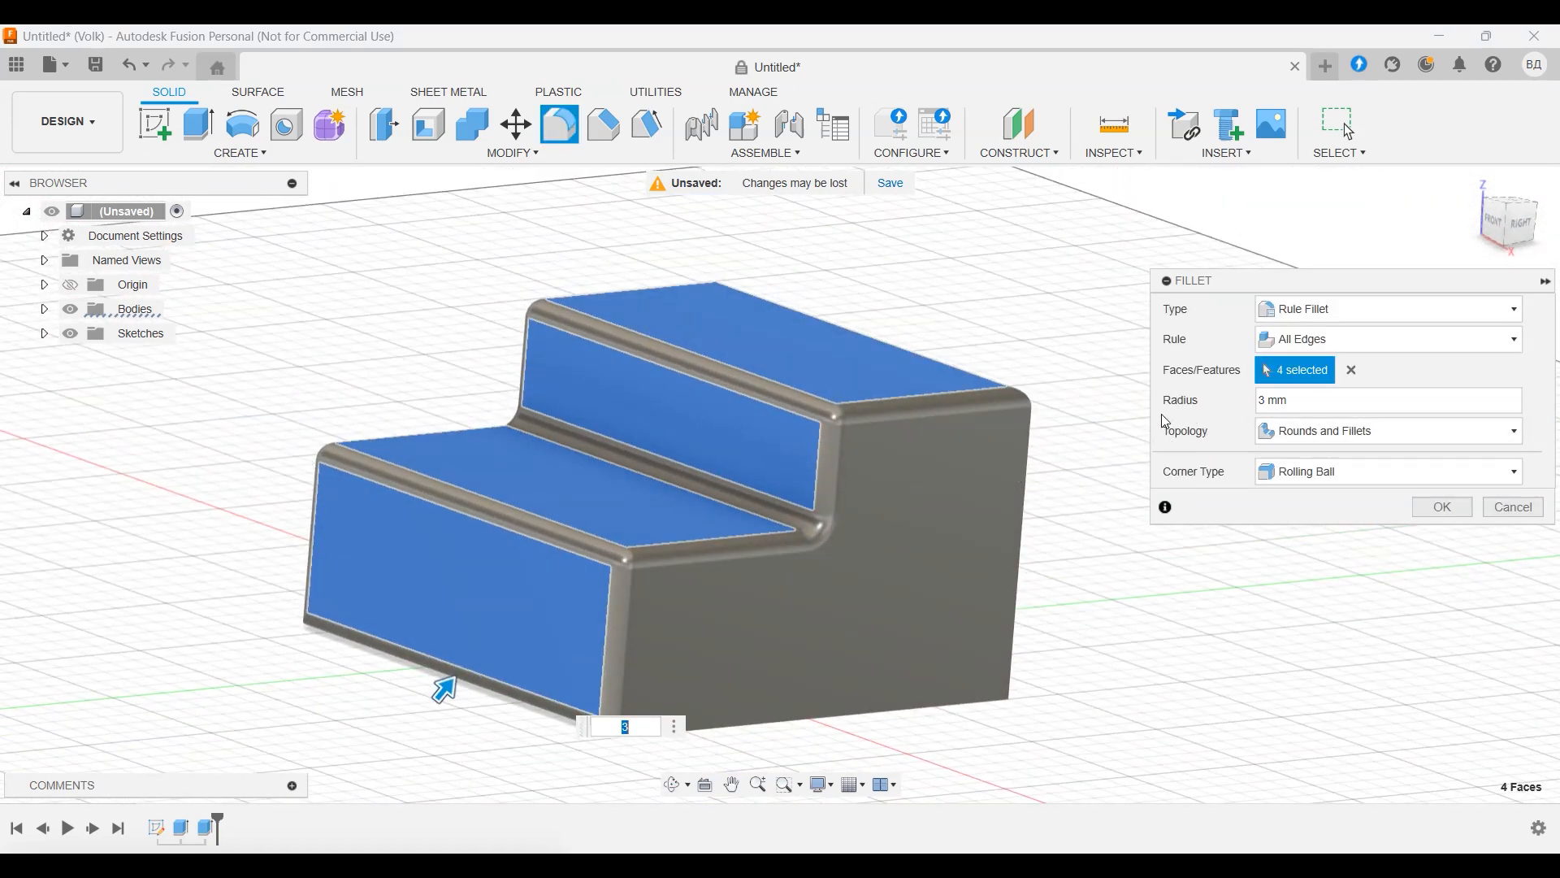
Step: Try the Rounds Only topology on the four-face rule fillet and switch it to Fillets Only, examining the resulting edges
left_click(1268, 432)
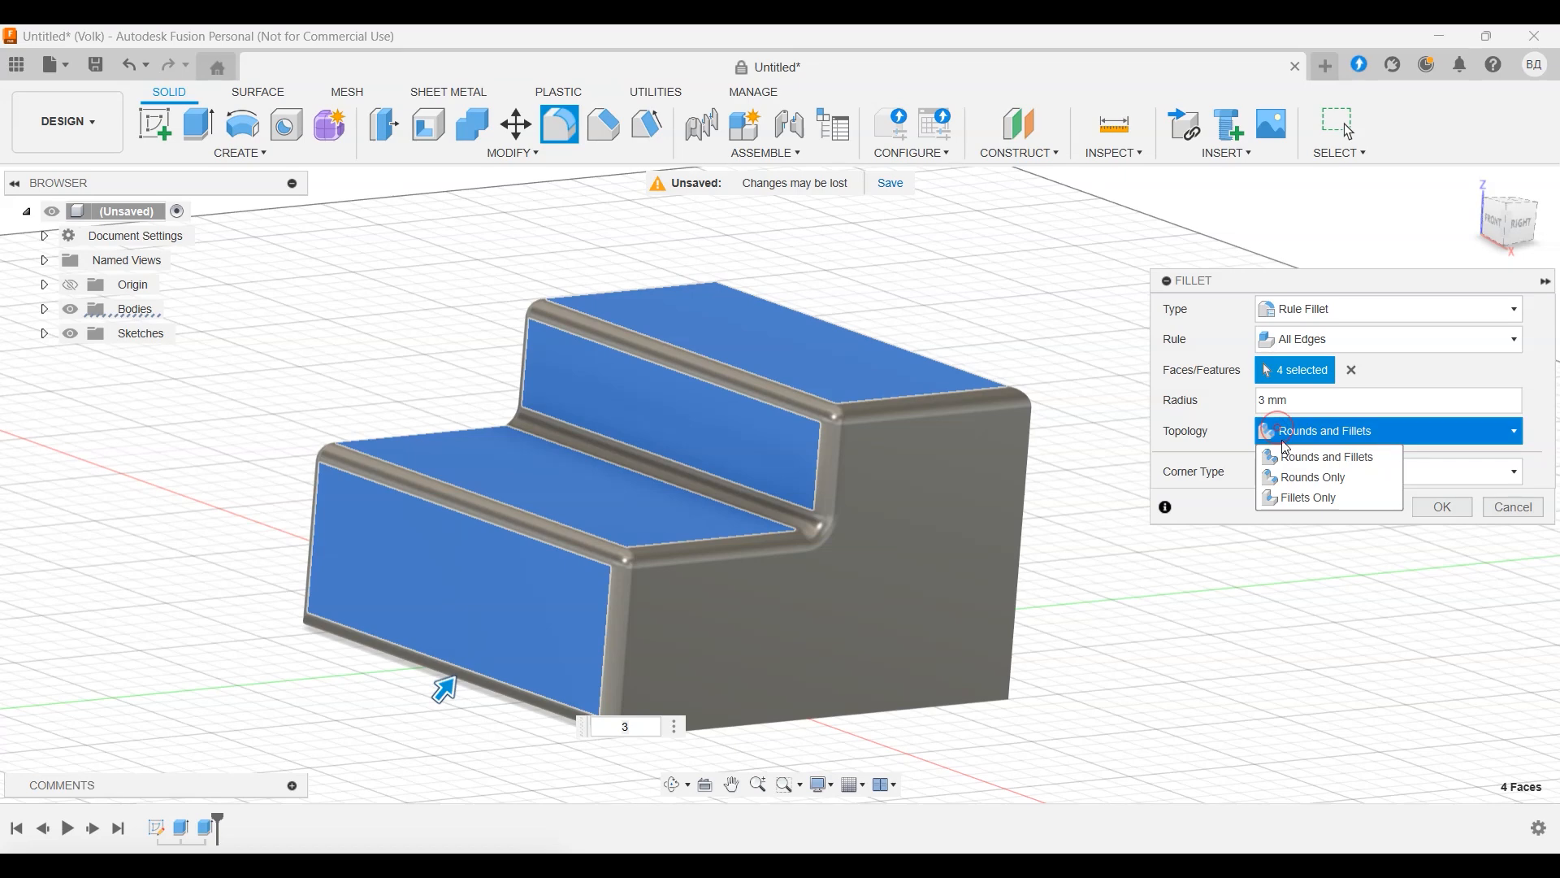
left_click(1301, 480)
middle_click_drag(823, 260, 874, 383, "shift")
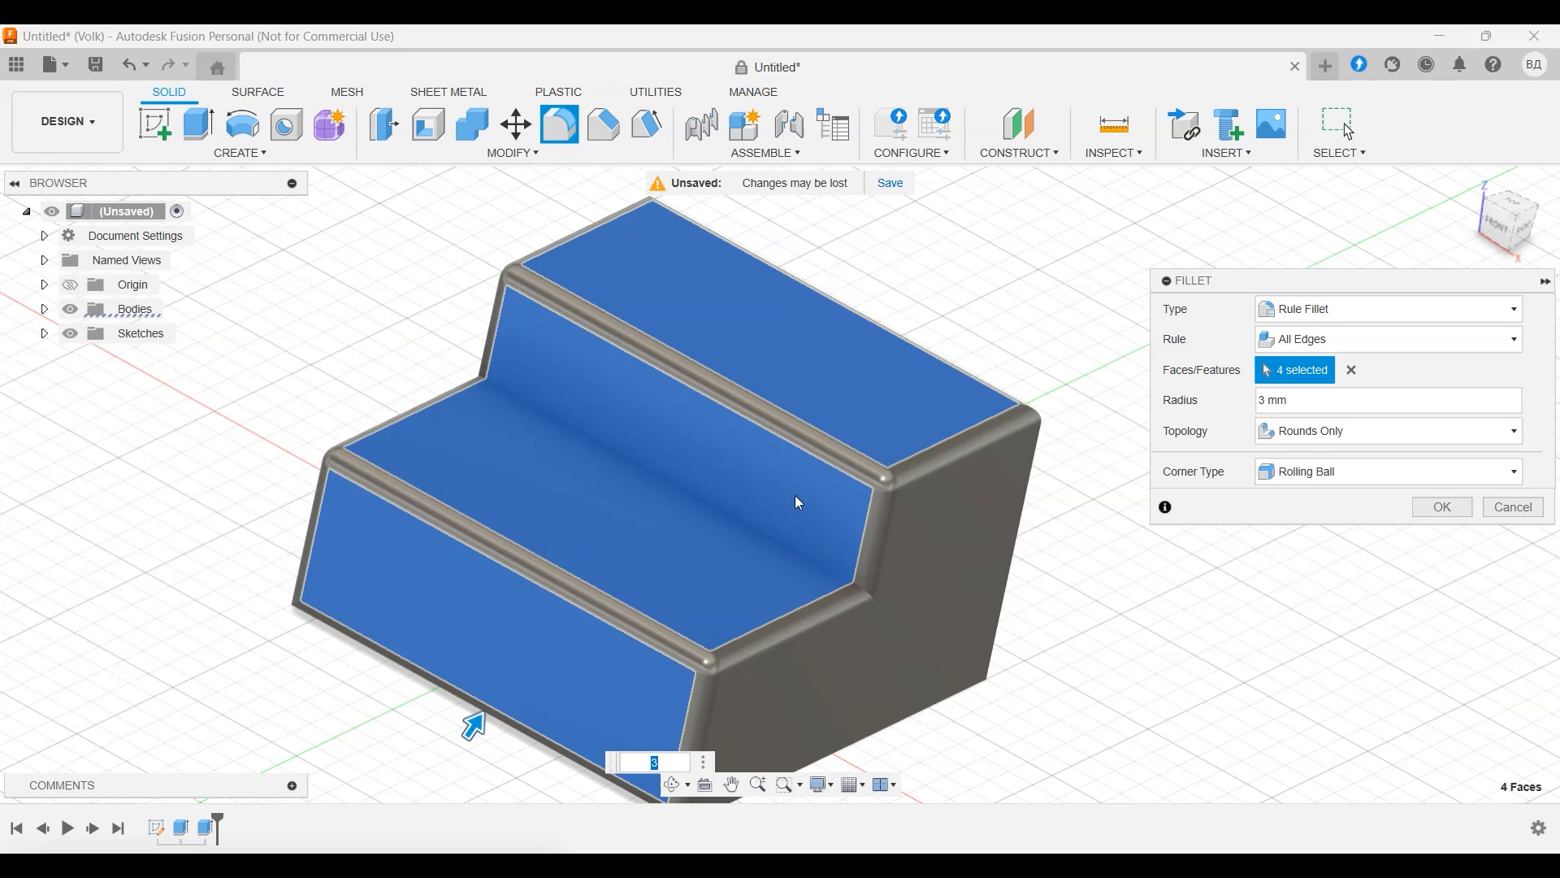
left_click(1283, 432)
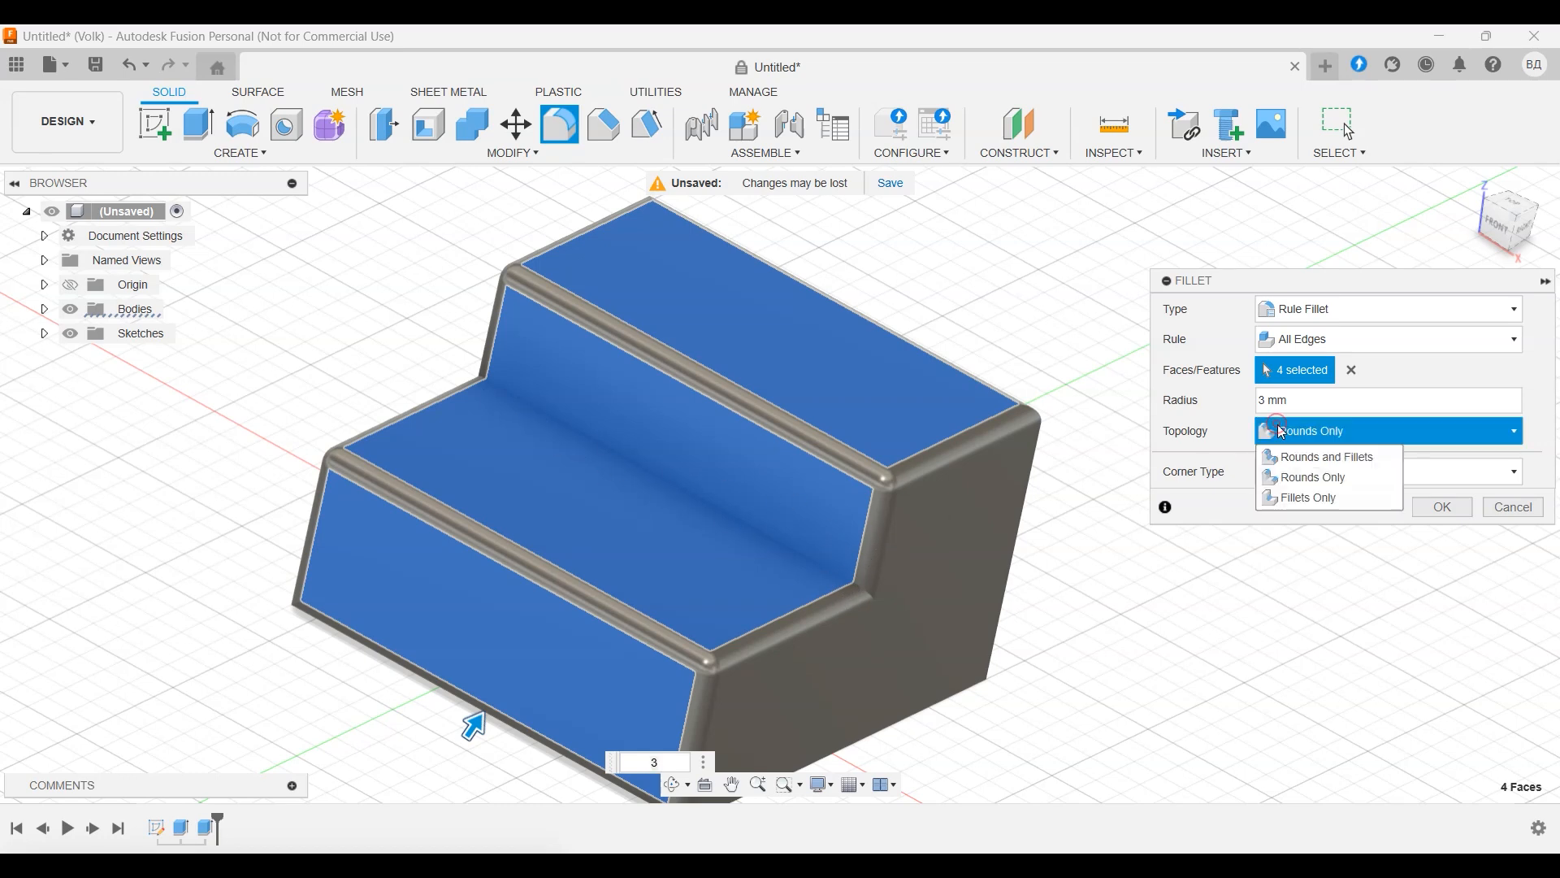
left_click(1320, 499)
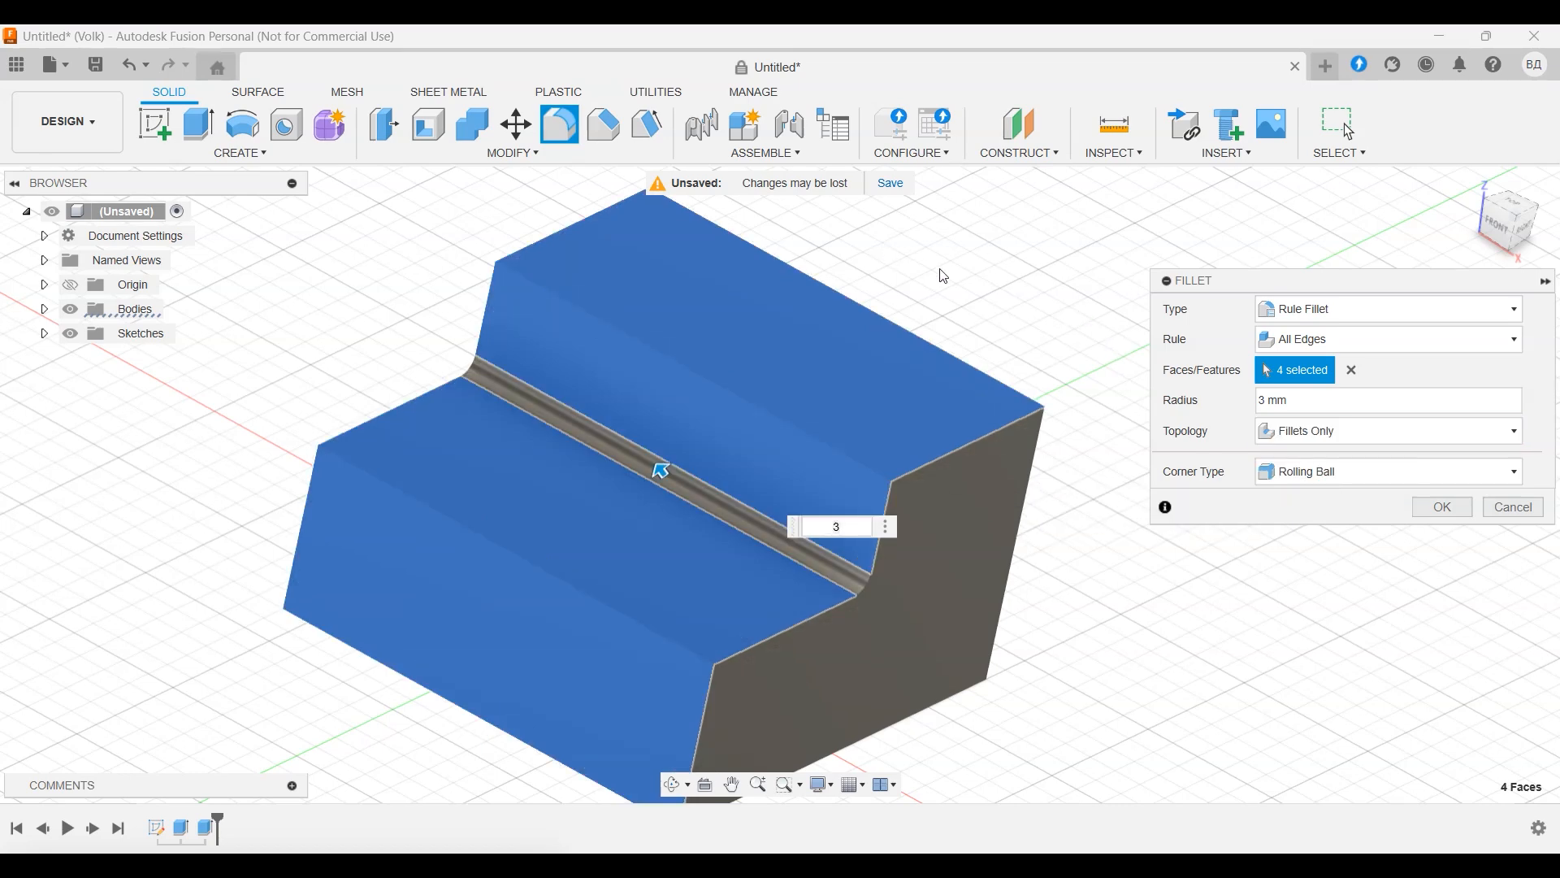
middle_click_drag(941, 271, 941, 258, "shift")
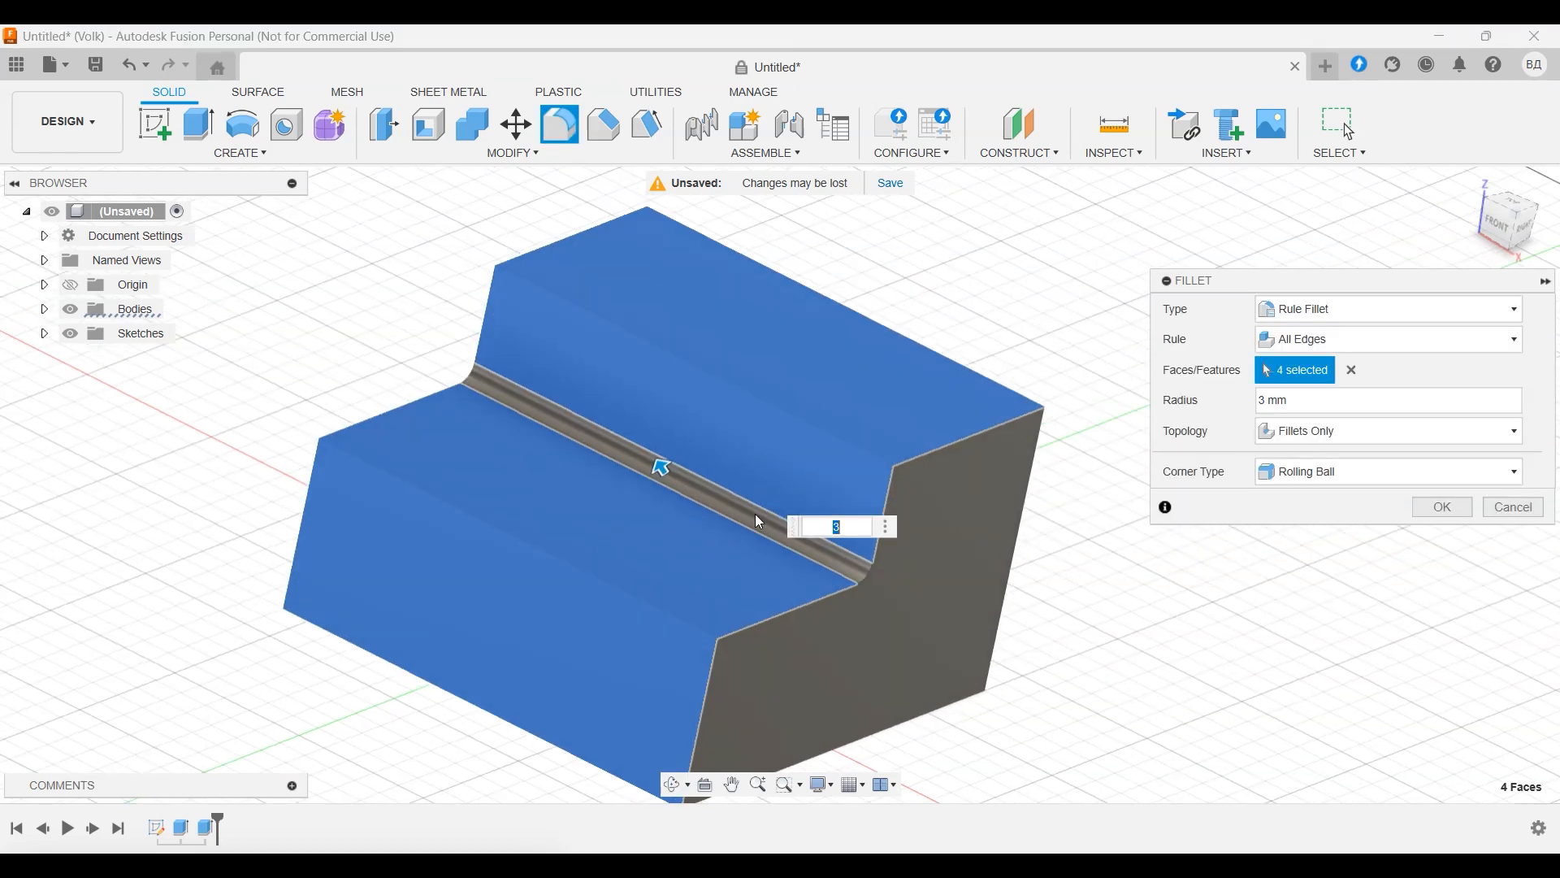
middle_click_drag(1040, 397, 1073, 398, "shift")
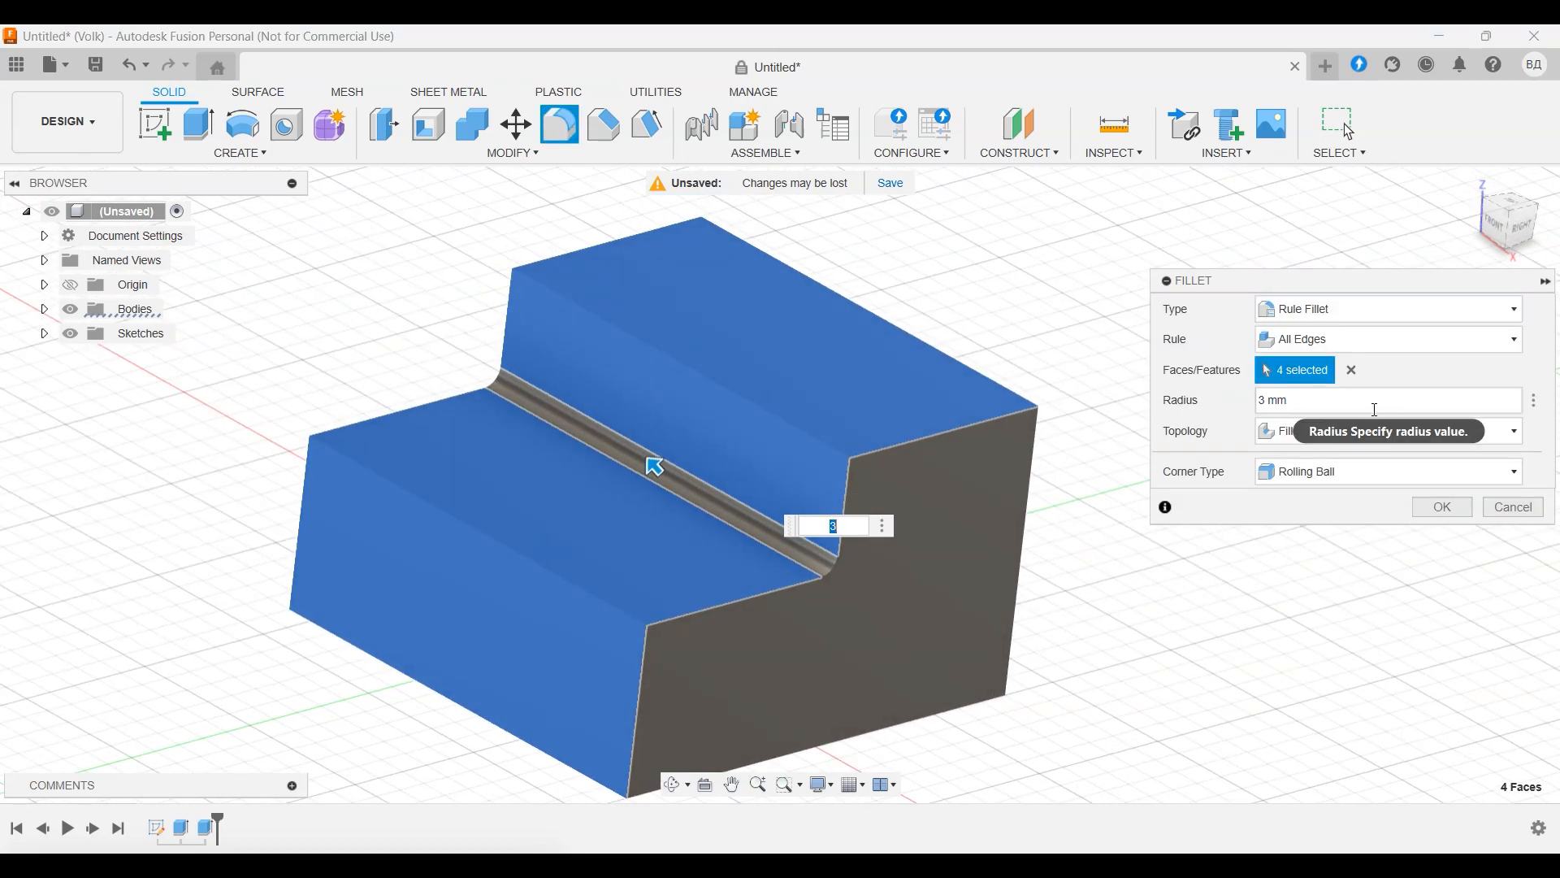
Step: Change the rule to Between Faces/Features and deselect all the faces carried over into the first face set
left_click(1317, 343)
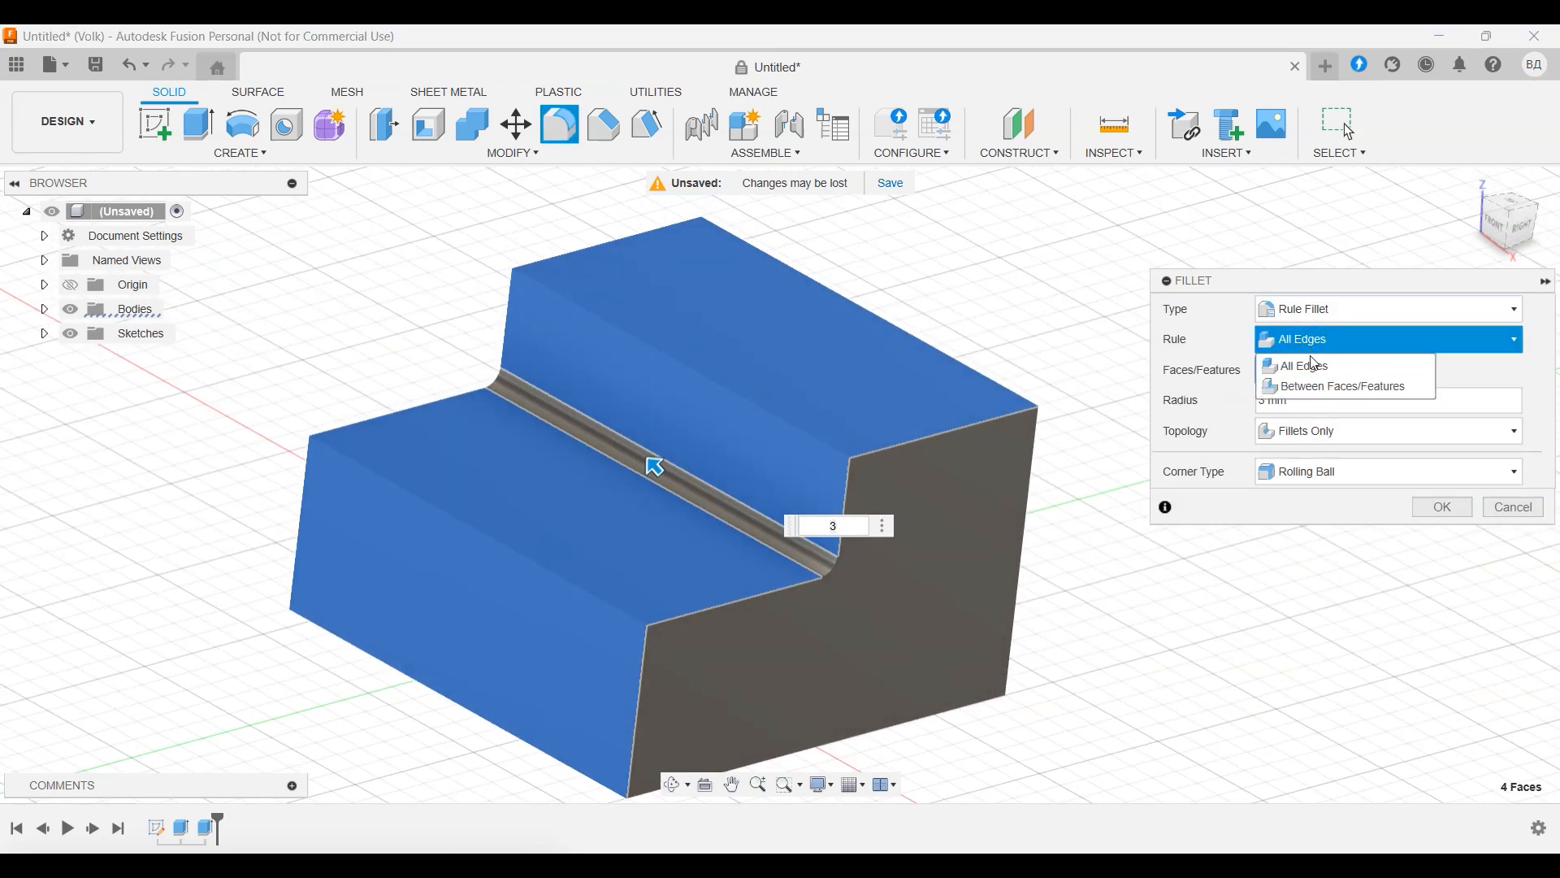
left_click(1356, 388)
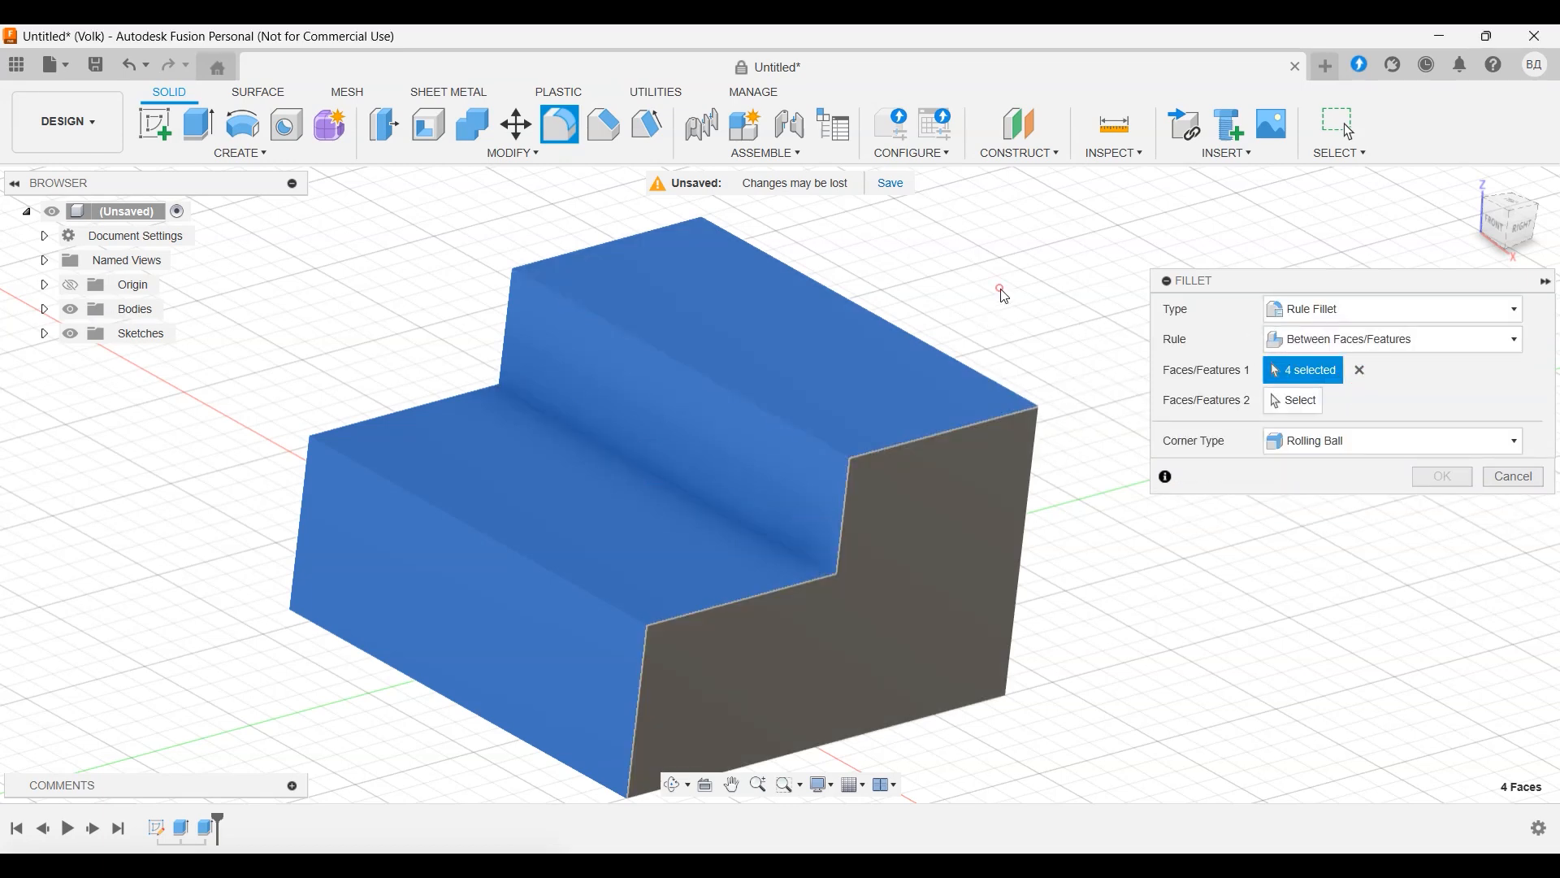
left_click(862, 404)
left_click(786, 461)
left_click(668, 546)
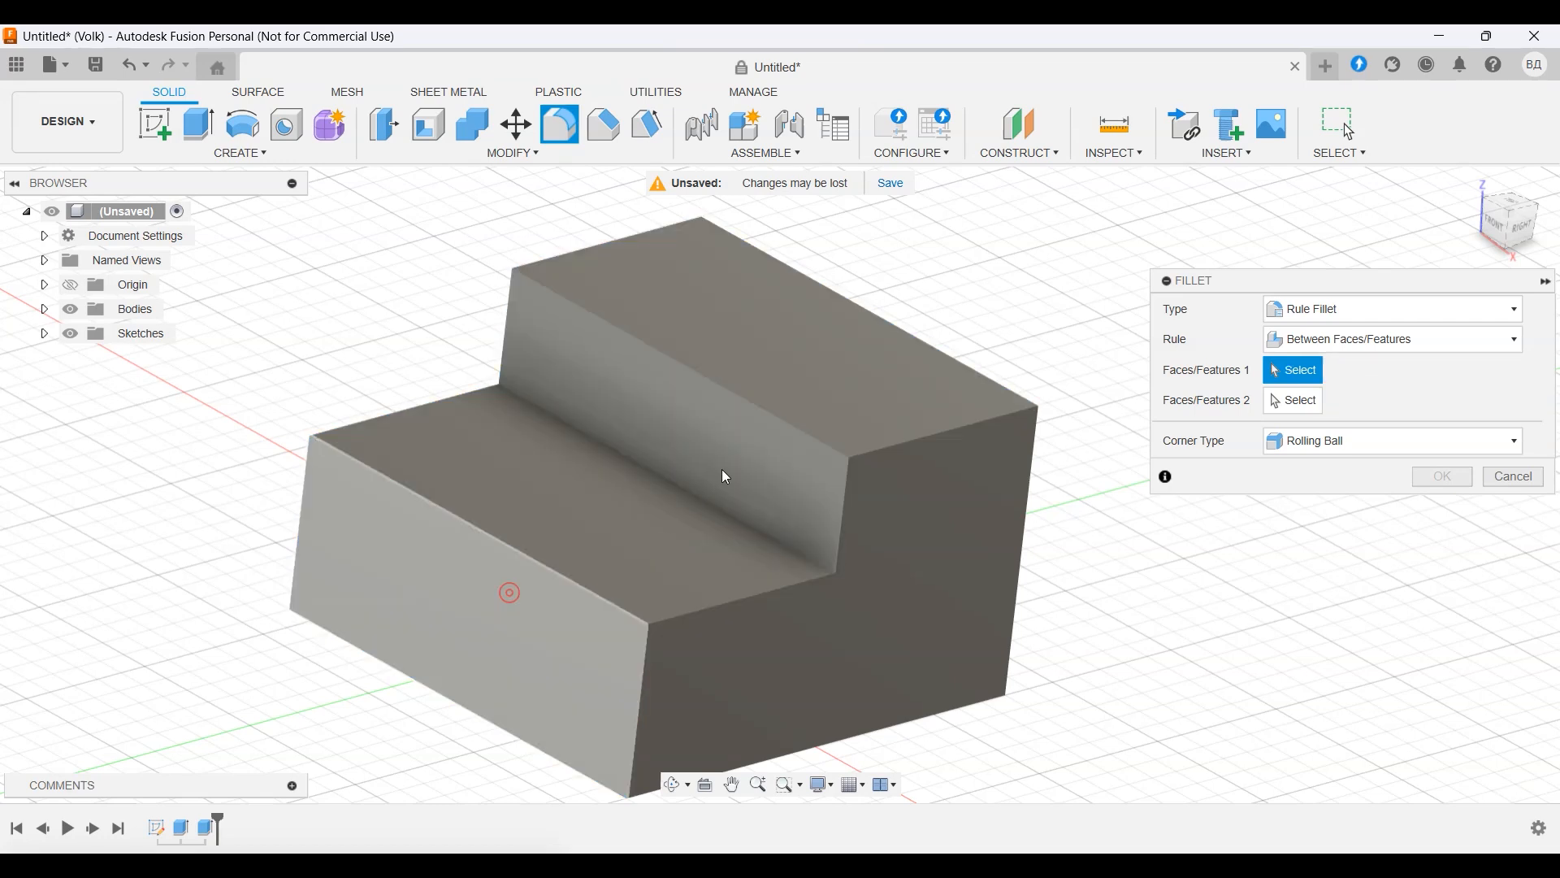
Step: Assign the two top faces to Faces/Features 1 and the upper step's vertical front face to Faces/Features 2
left_click(822, 377)
left_click(616, 543)
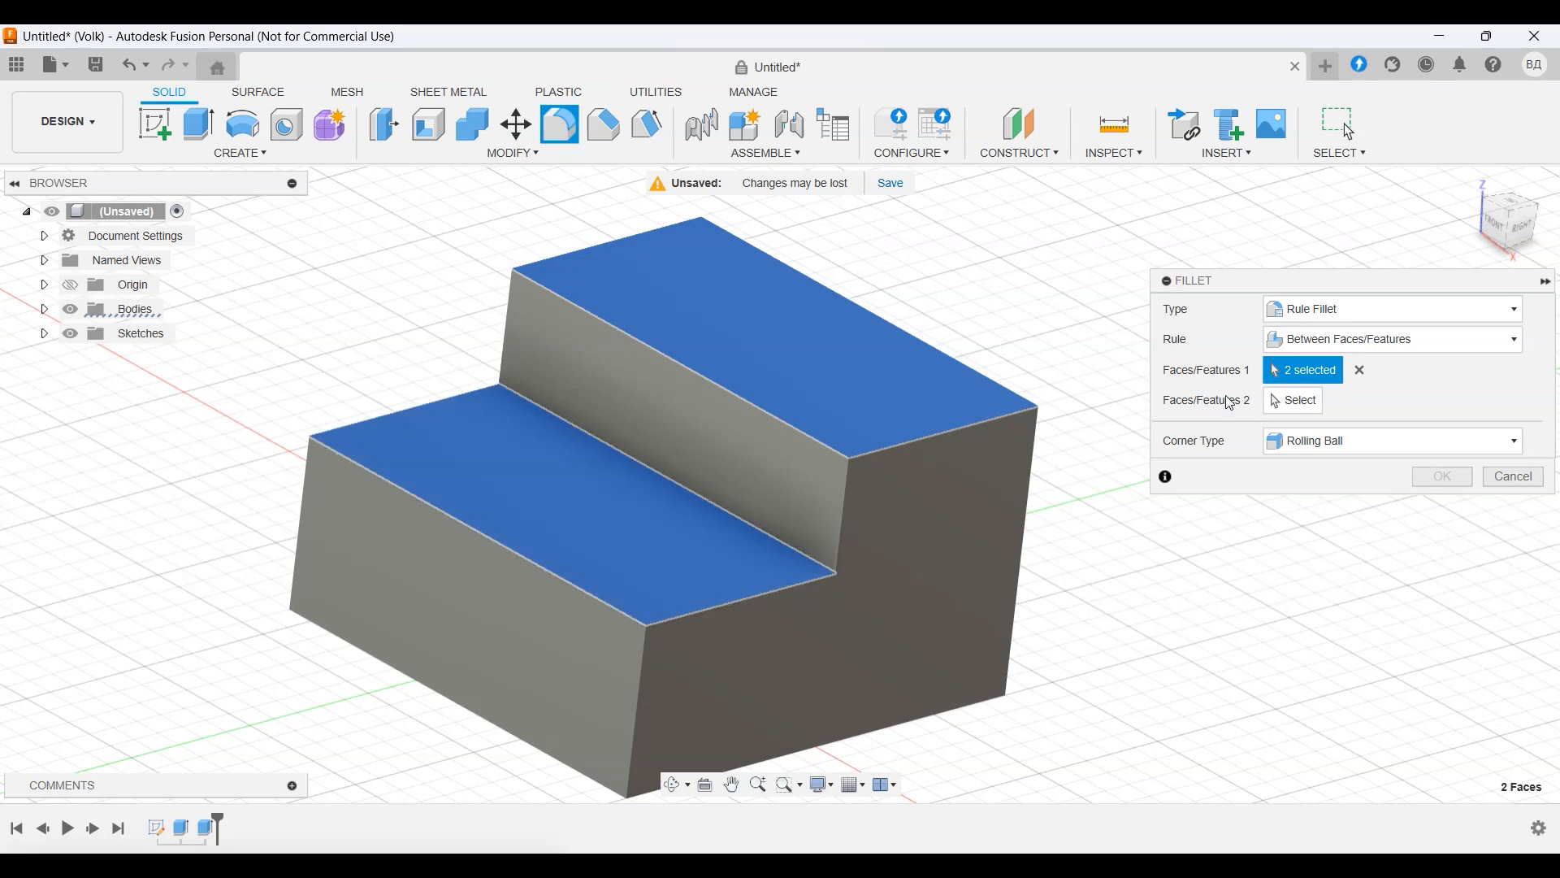
left_click(1294, 401)
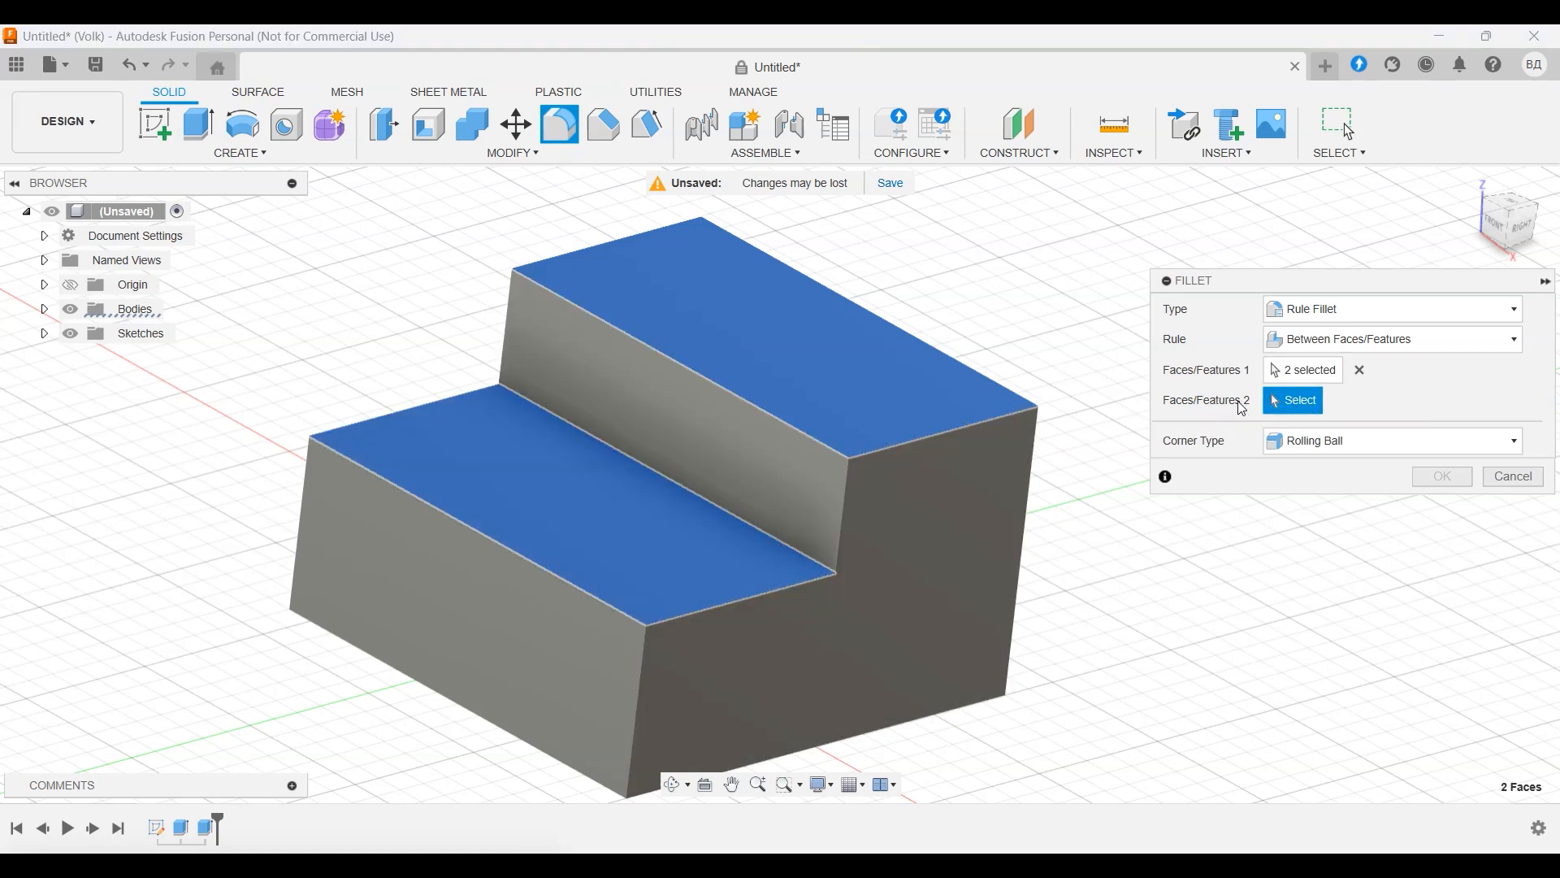
left_click(785, 462)
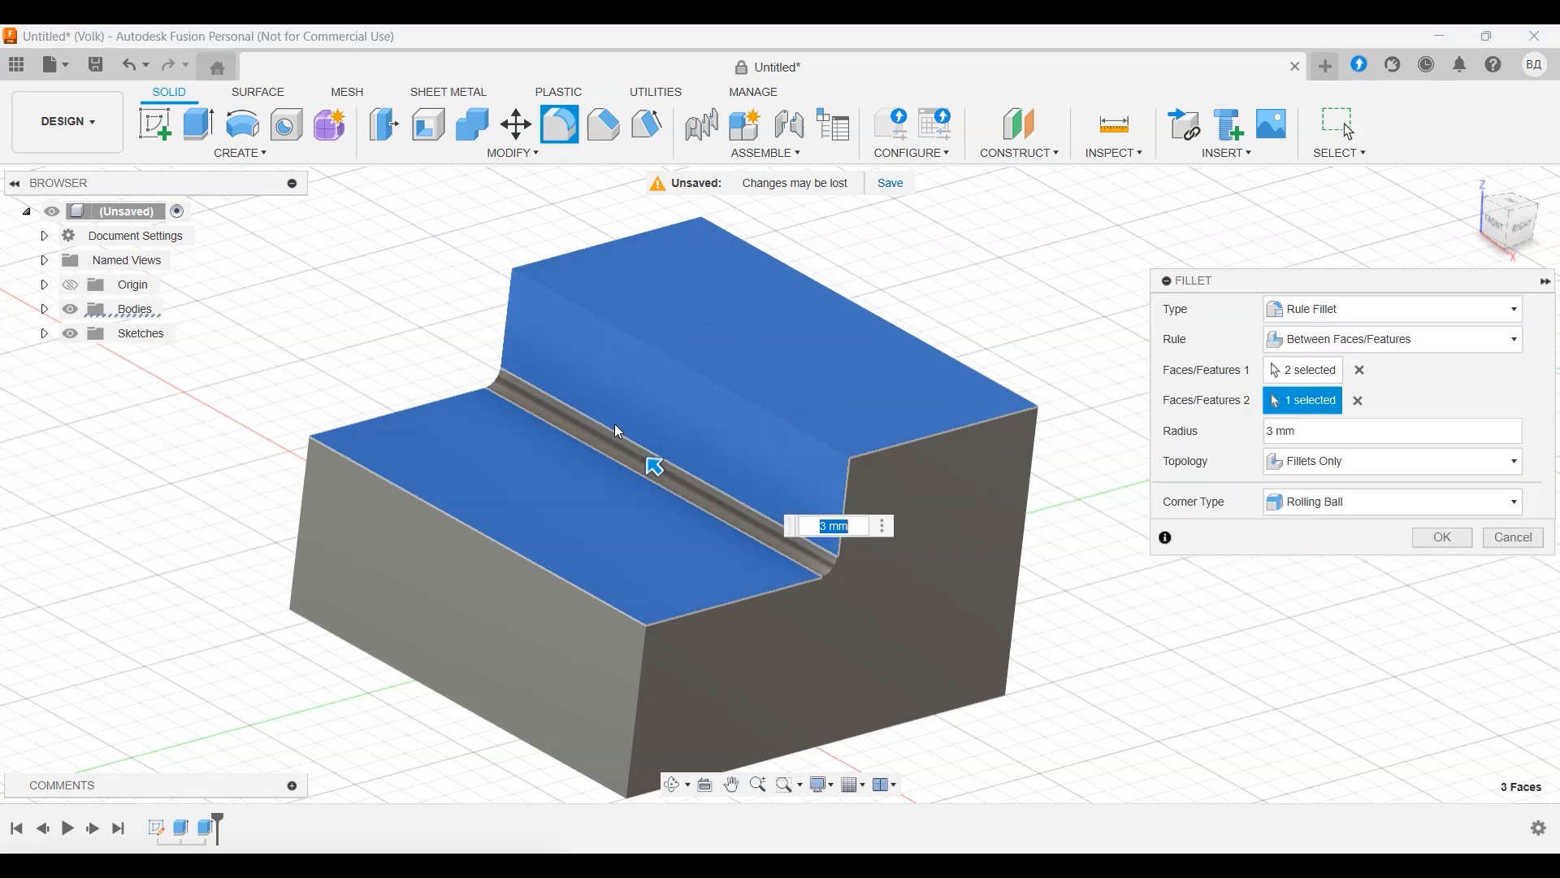
Step: Try the Rounds Only topology on the between-faces fillet and set it to Rounds and Fillets
left_click(1268, 471)
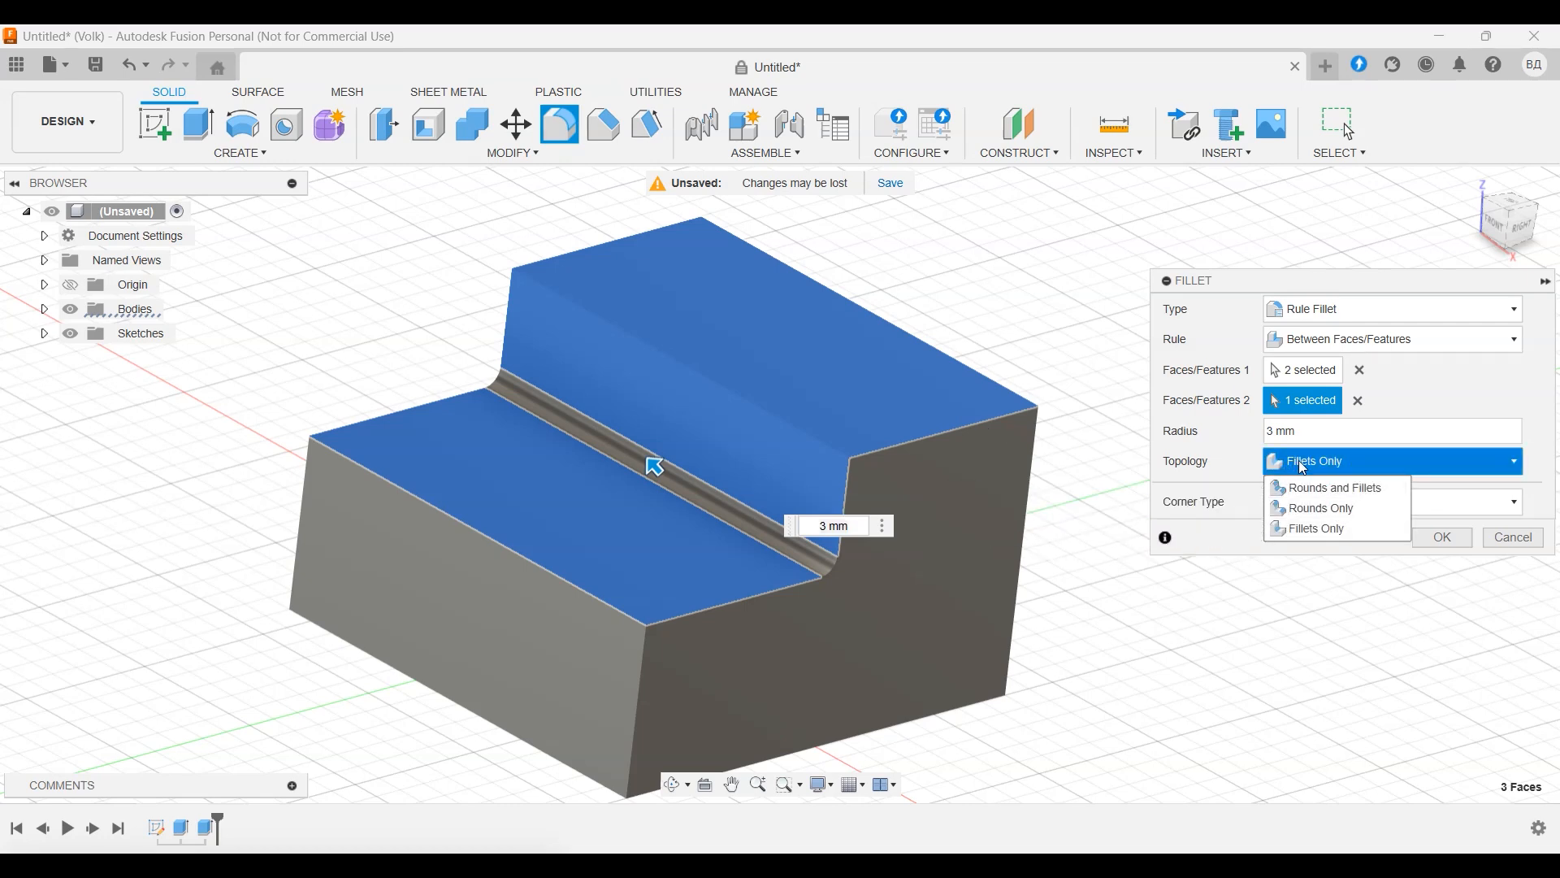
left_click(1333, 512)
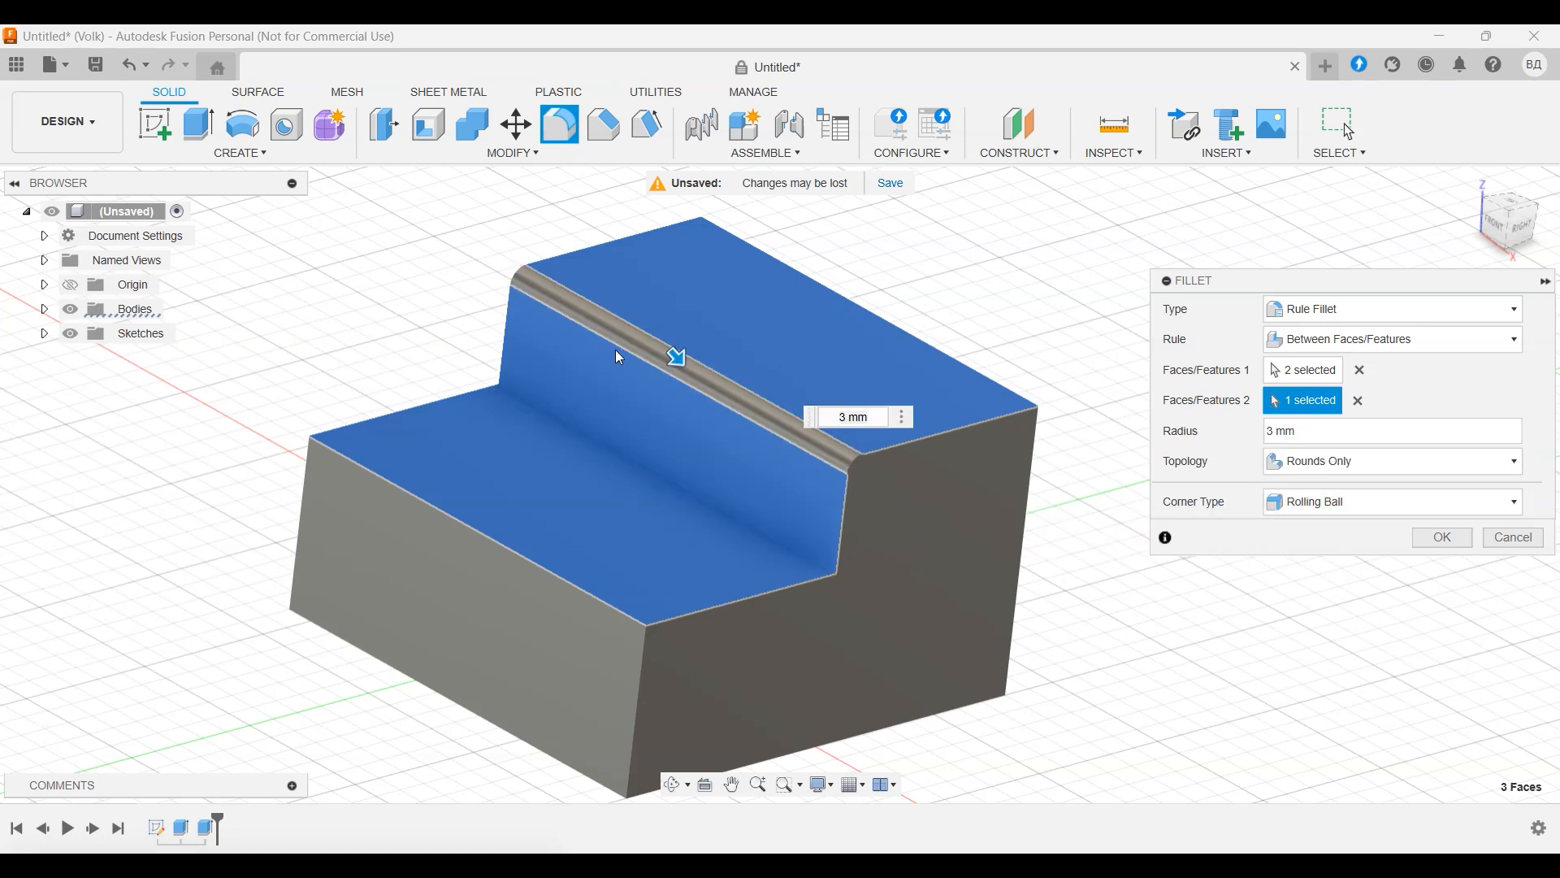
left_click(1329, 462)
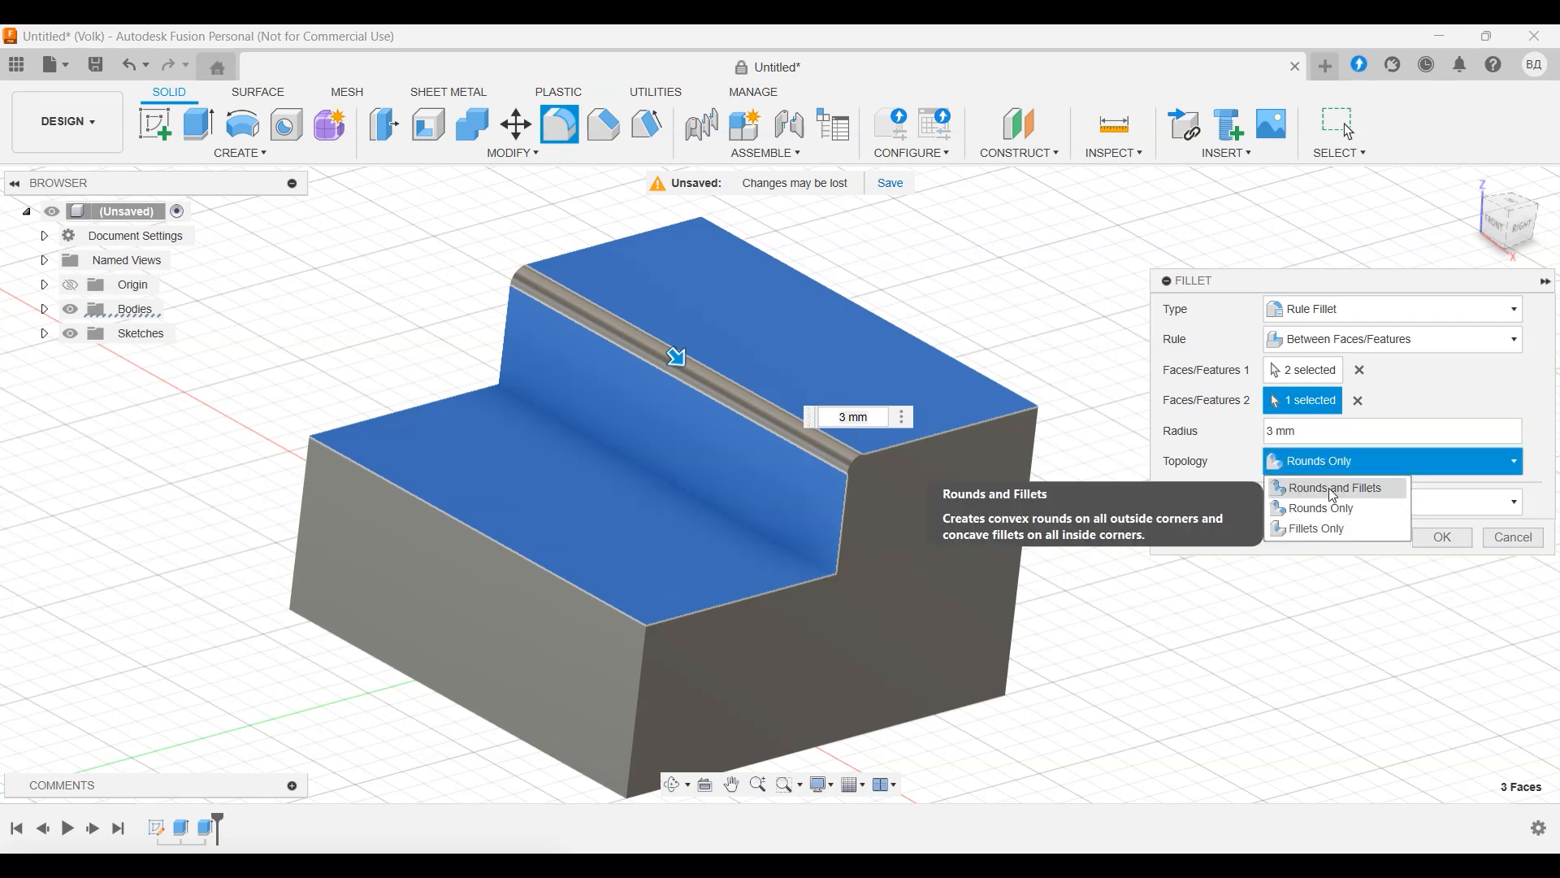
left_click(1355, 494)
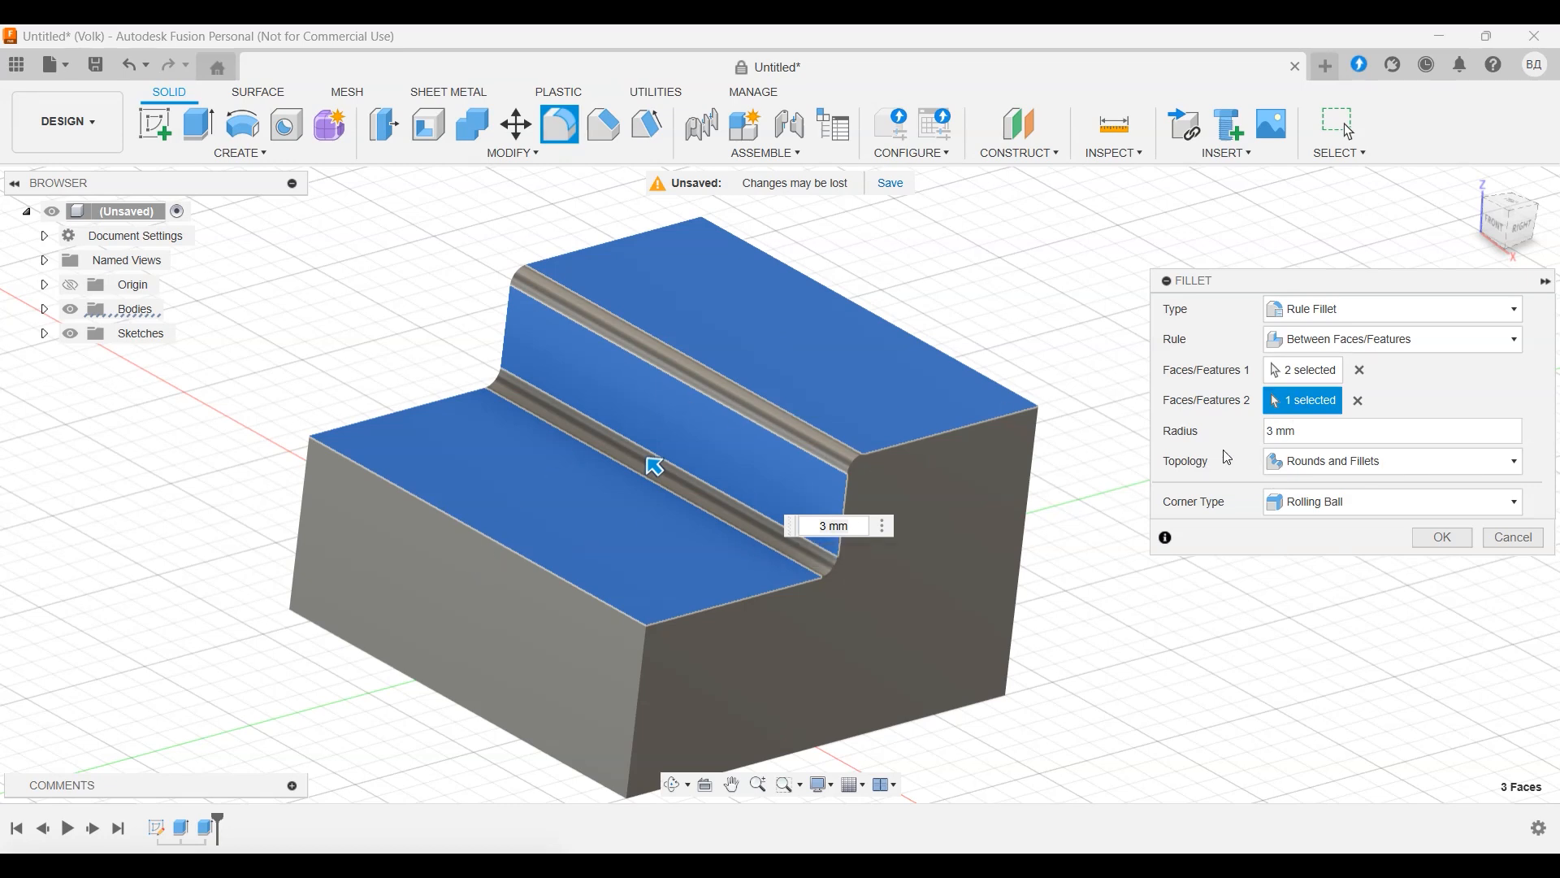
Step: Set the rule fillet's radius to 0 mm and add the lower step's front face to Faces/Features 1
left_click(1315, 434)
type("0")
left_click(1303, 369)
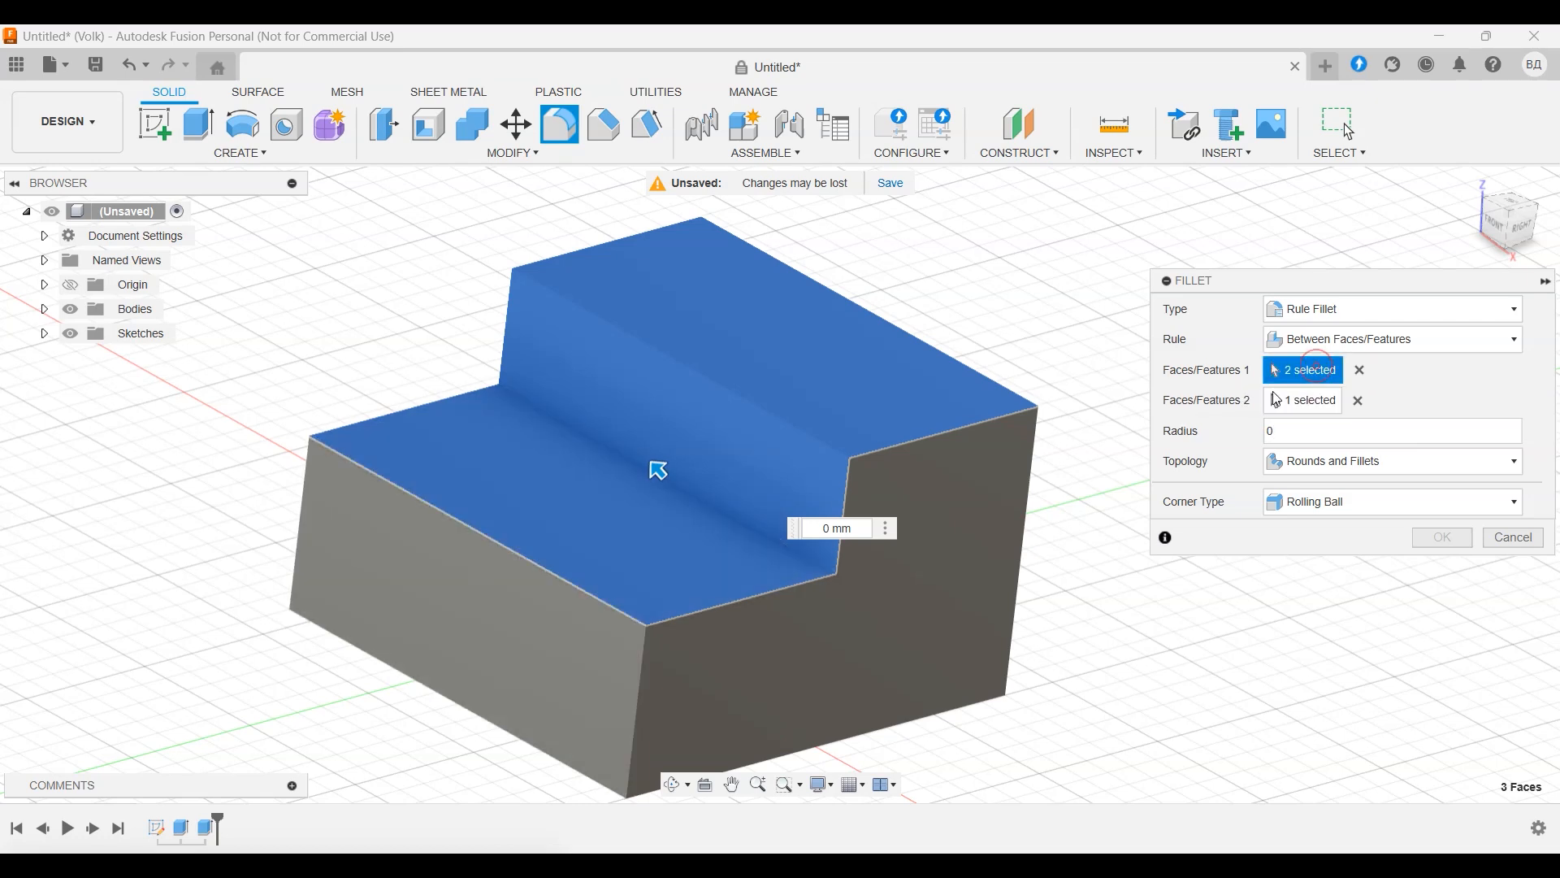
left_click(560, 623)
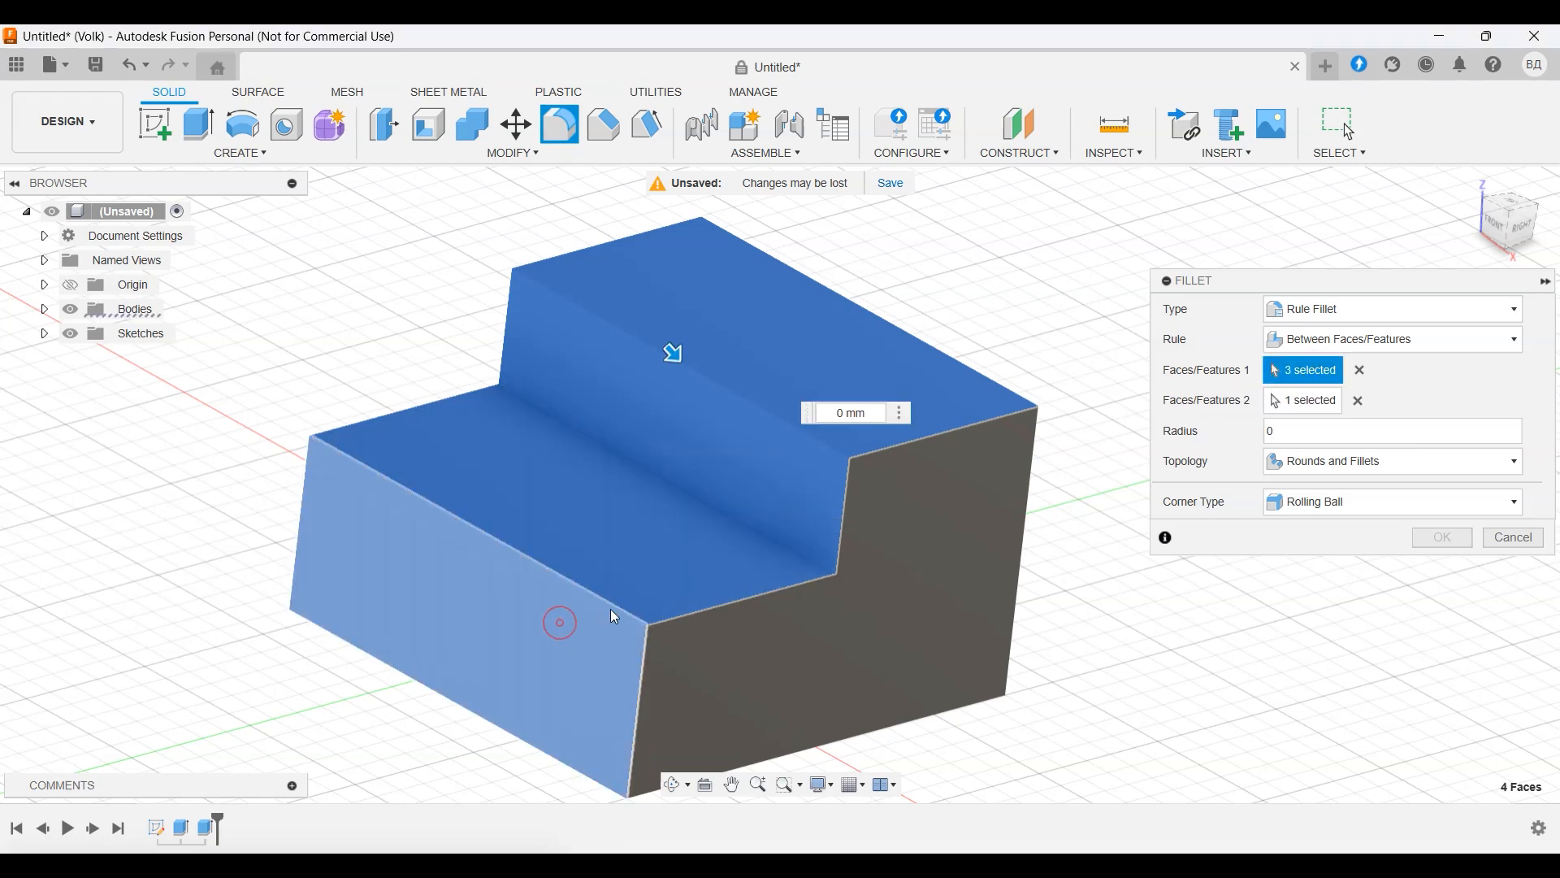
Step: Set the rule fillet's radius to 3 mm and keep the Rounds and Fillets topology
left_click(1274, 433)
left_click_drag(1293, 433, 1266, 436)
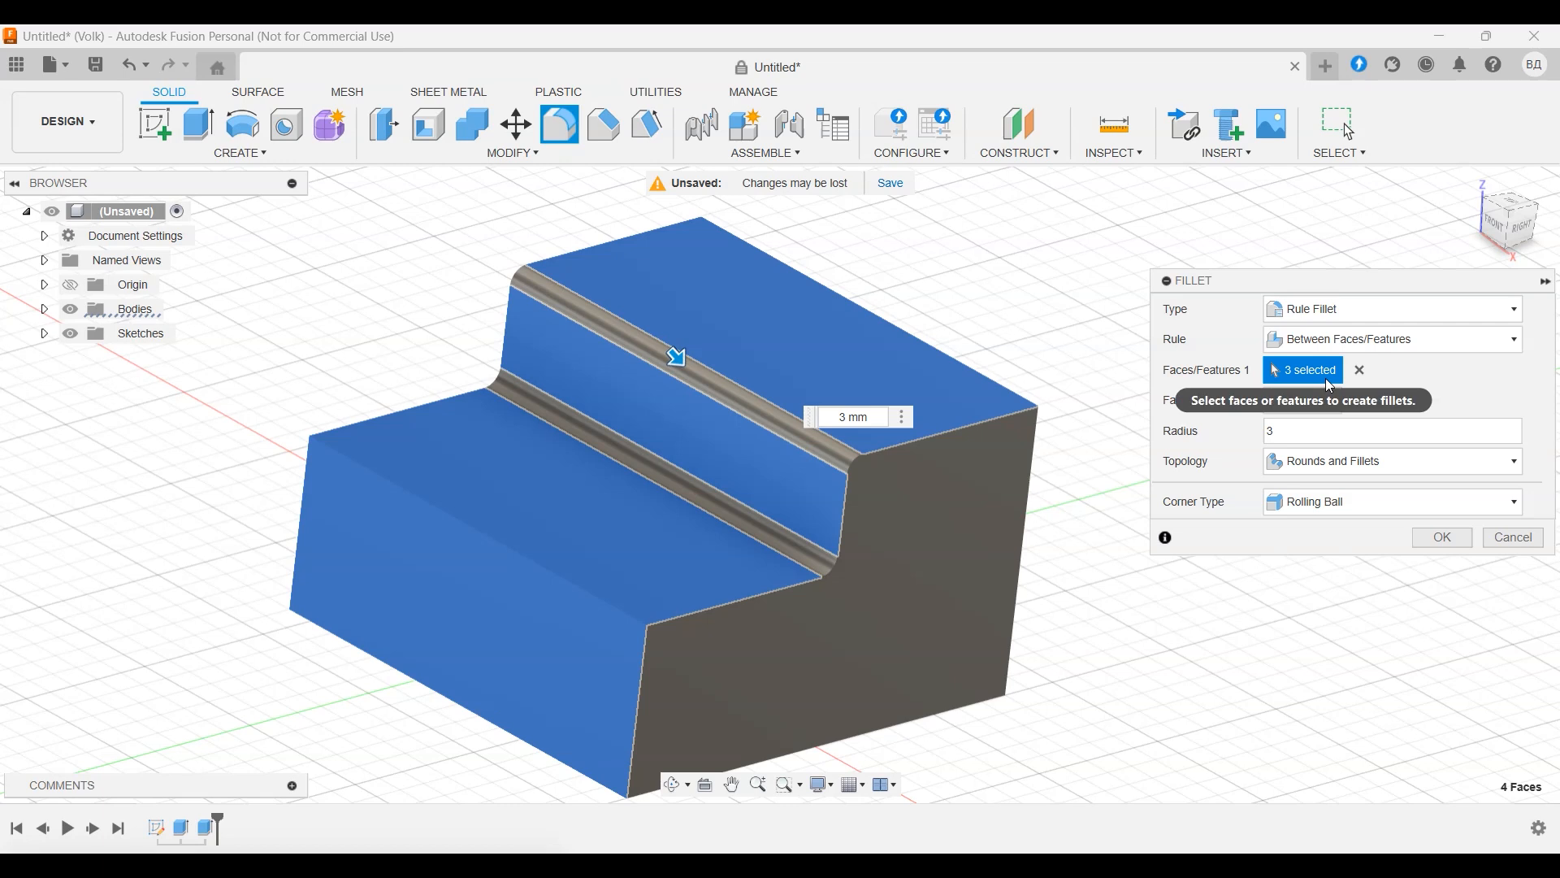
left_click(1337, 463)
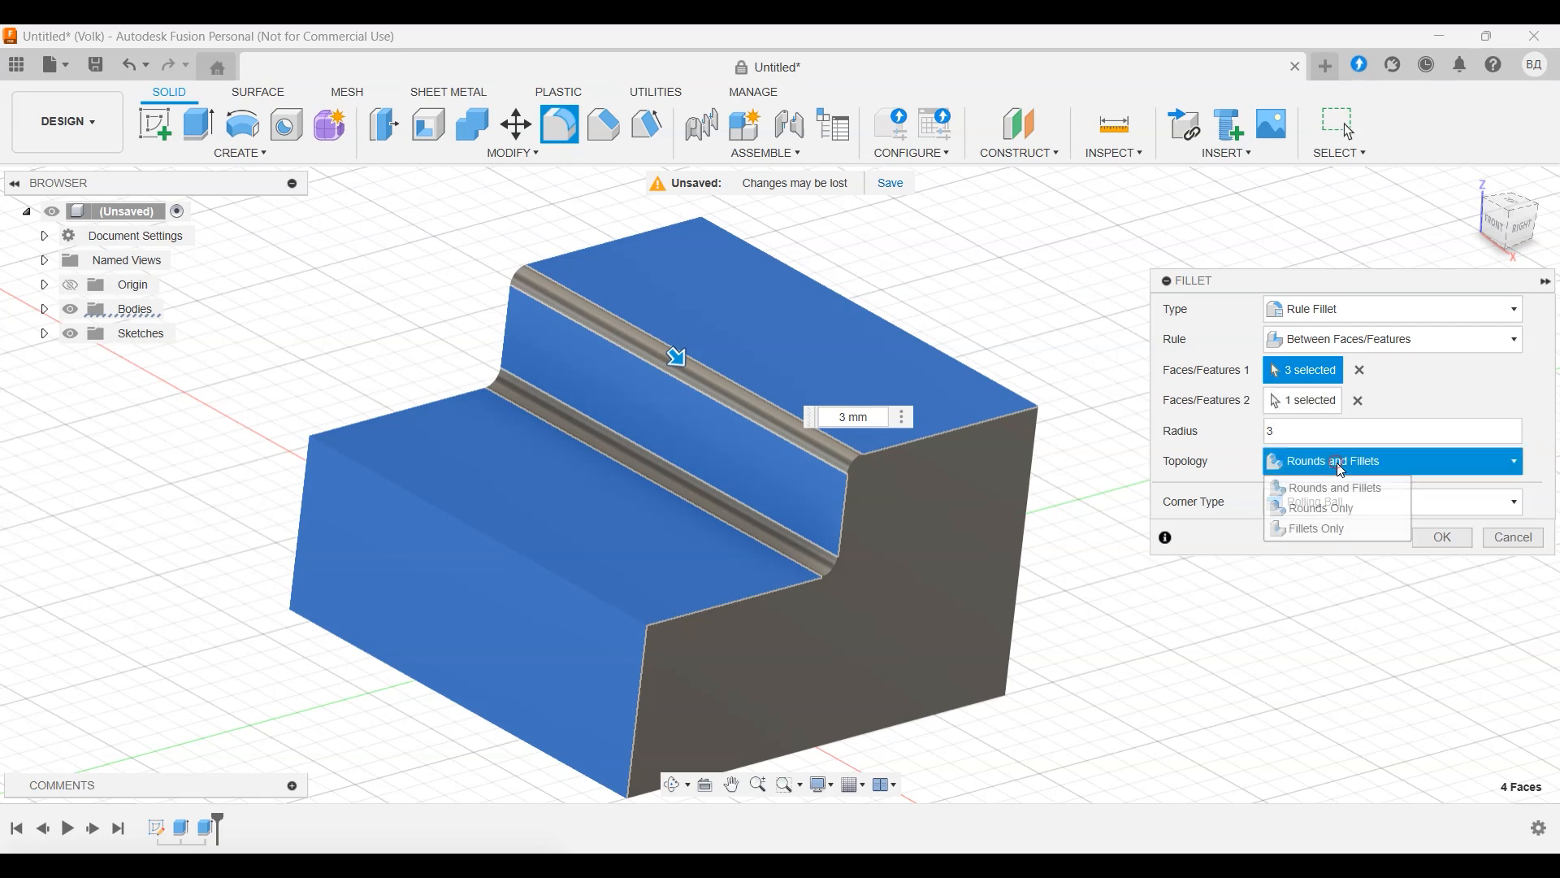
left_click(1333, 487)
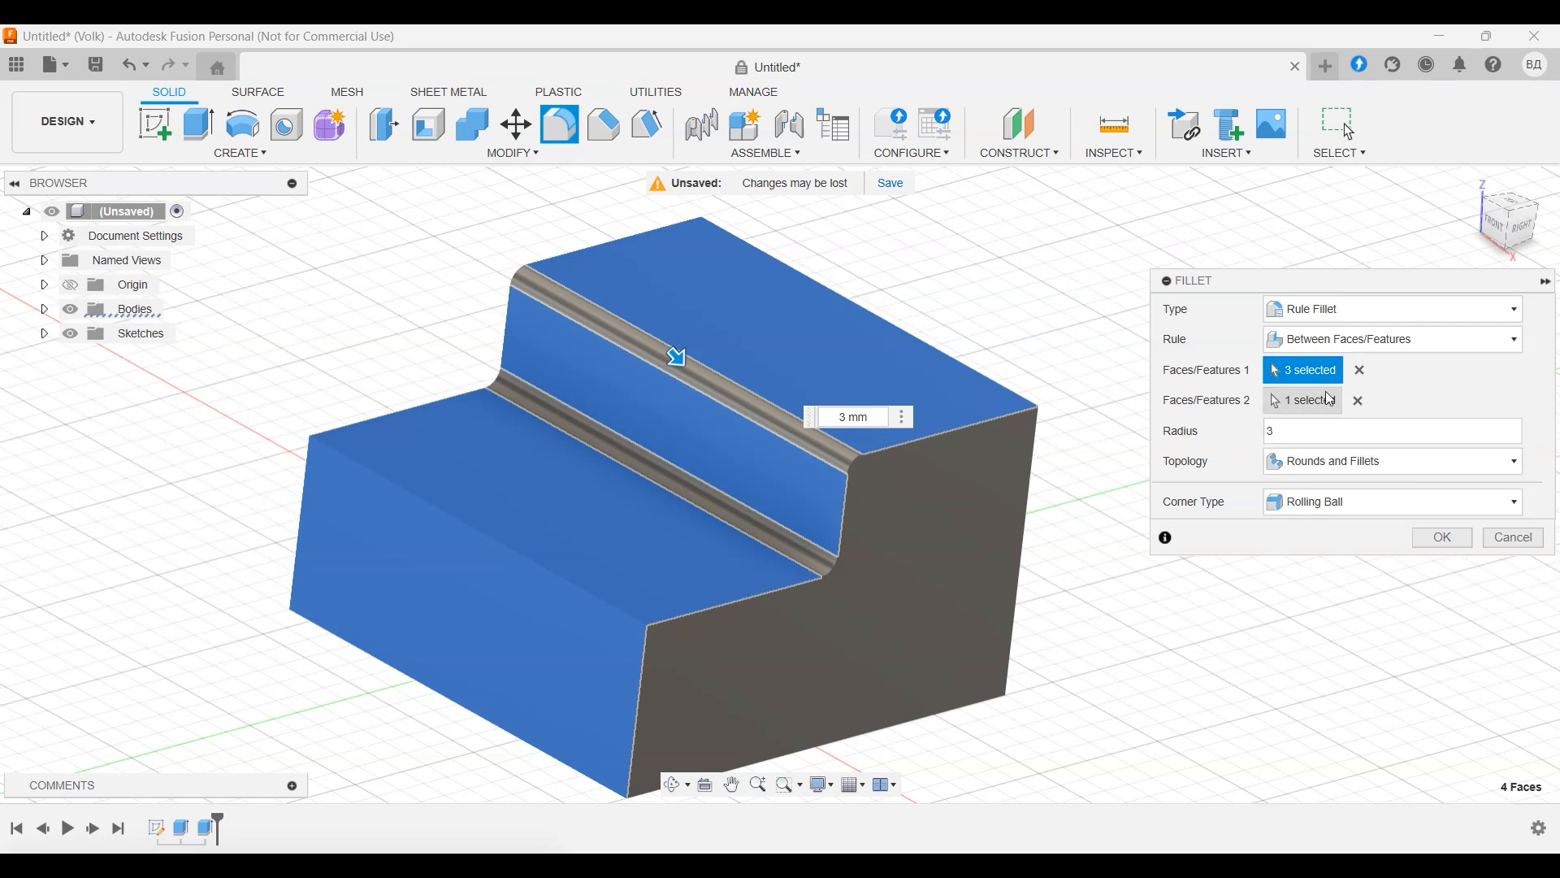
Step: Change the fillet type to Full Round Fillet
left_click(1351, 310)
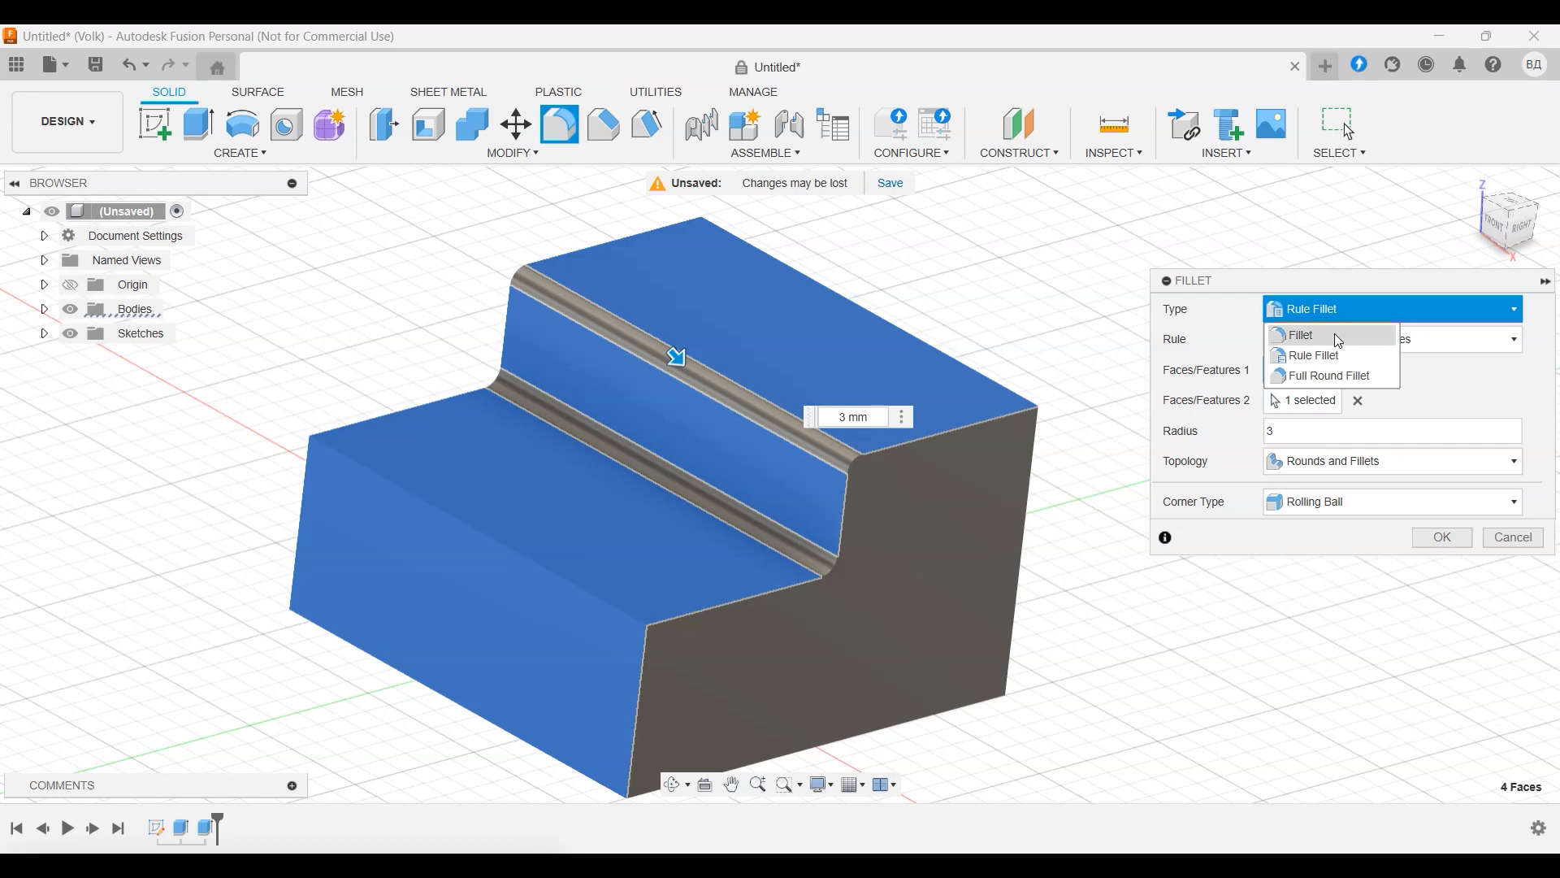
left_click(1333, 376)
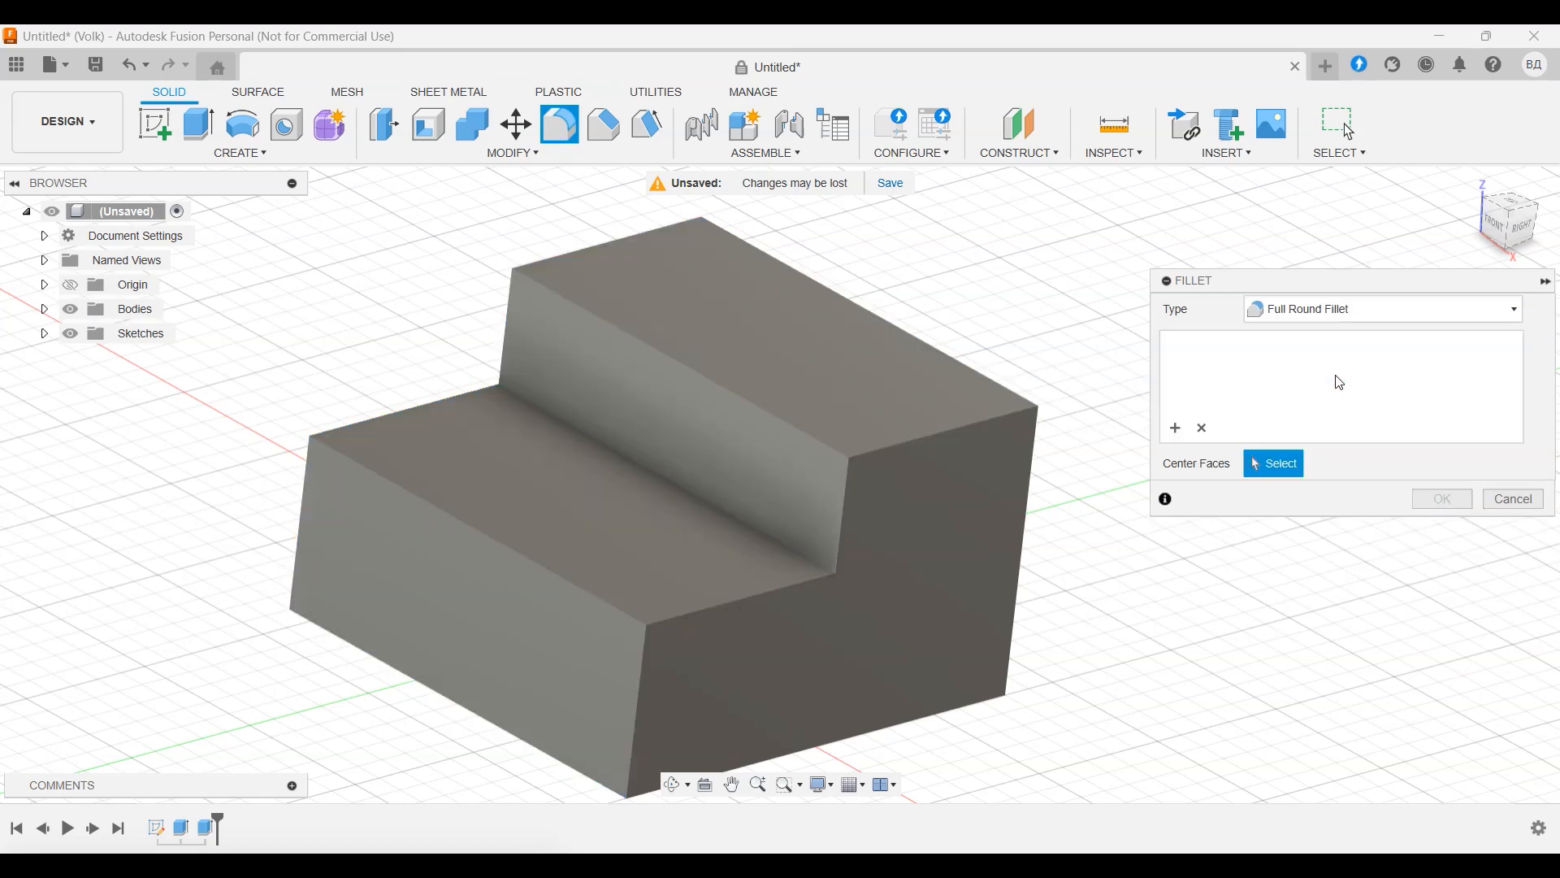
middle_click_drag(1055, 355, 994, 441, "shift")
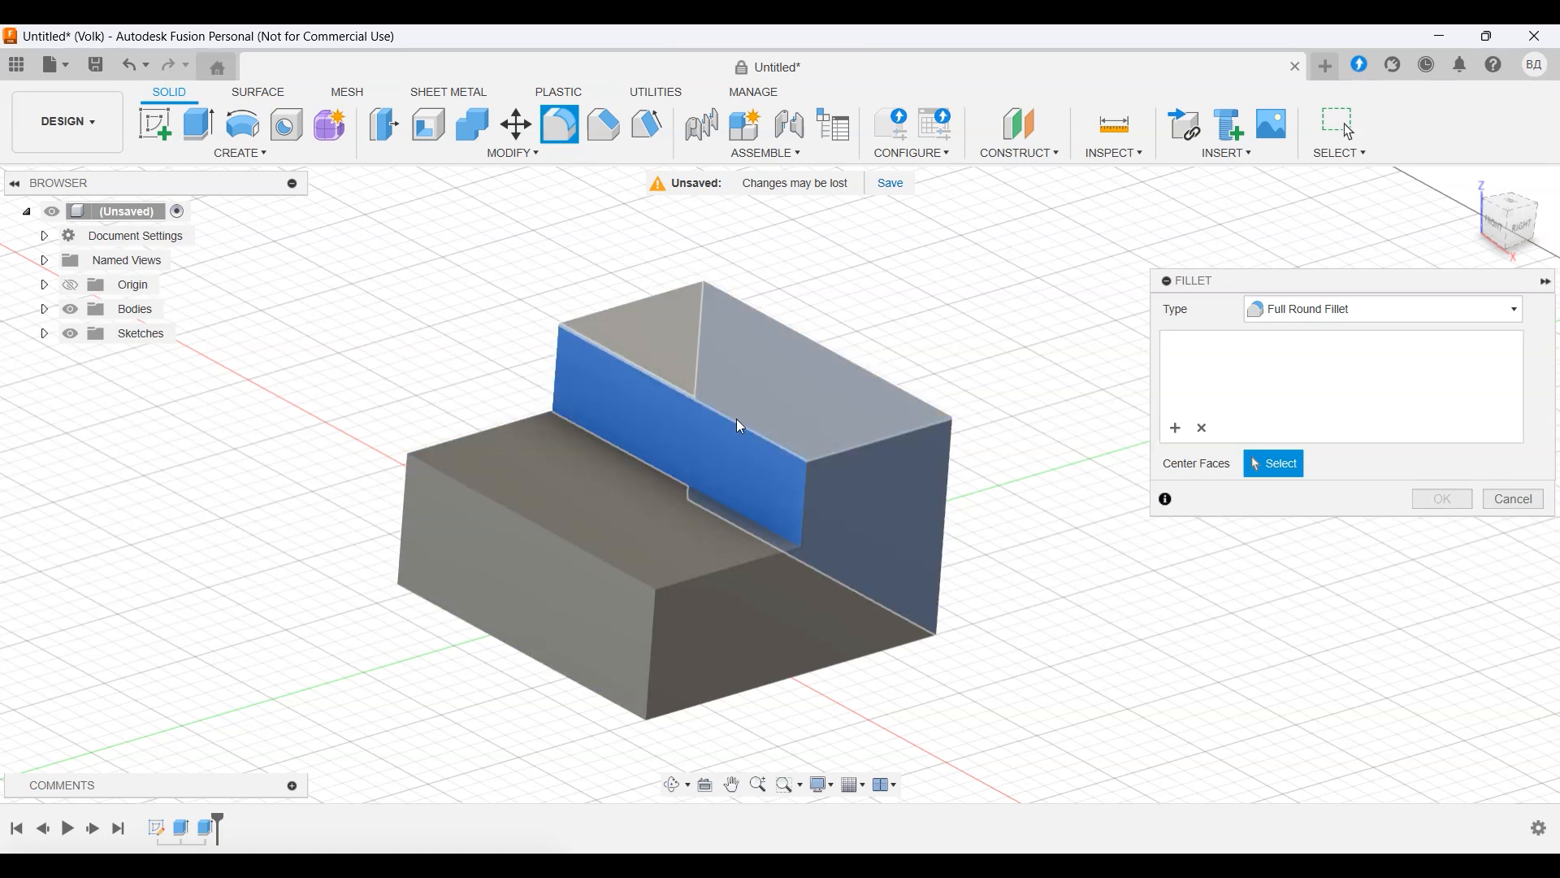
Step: Try the upper step's vertical front face and the block's right side face as center faces, clearing each selection
left_click(699, 449)
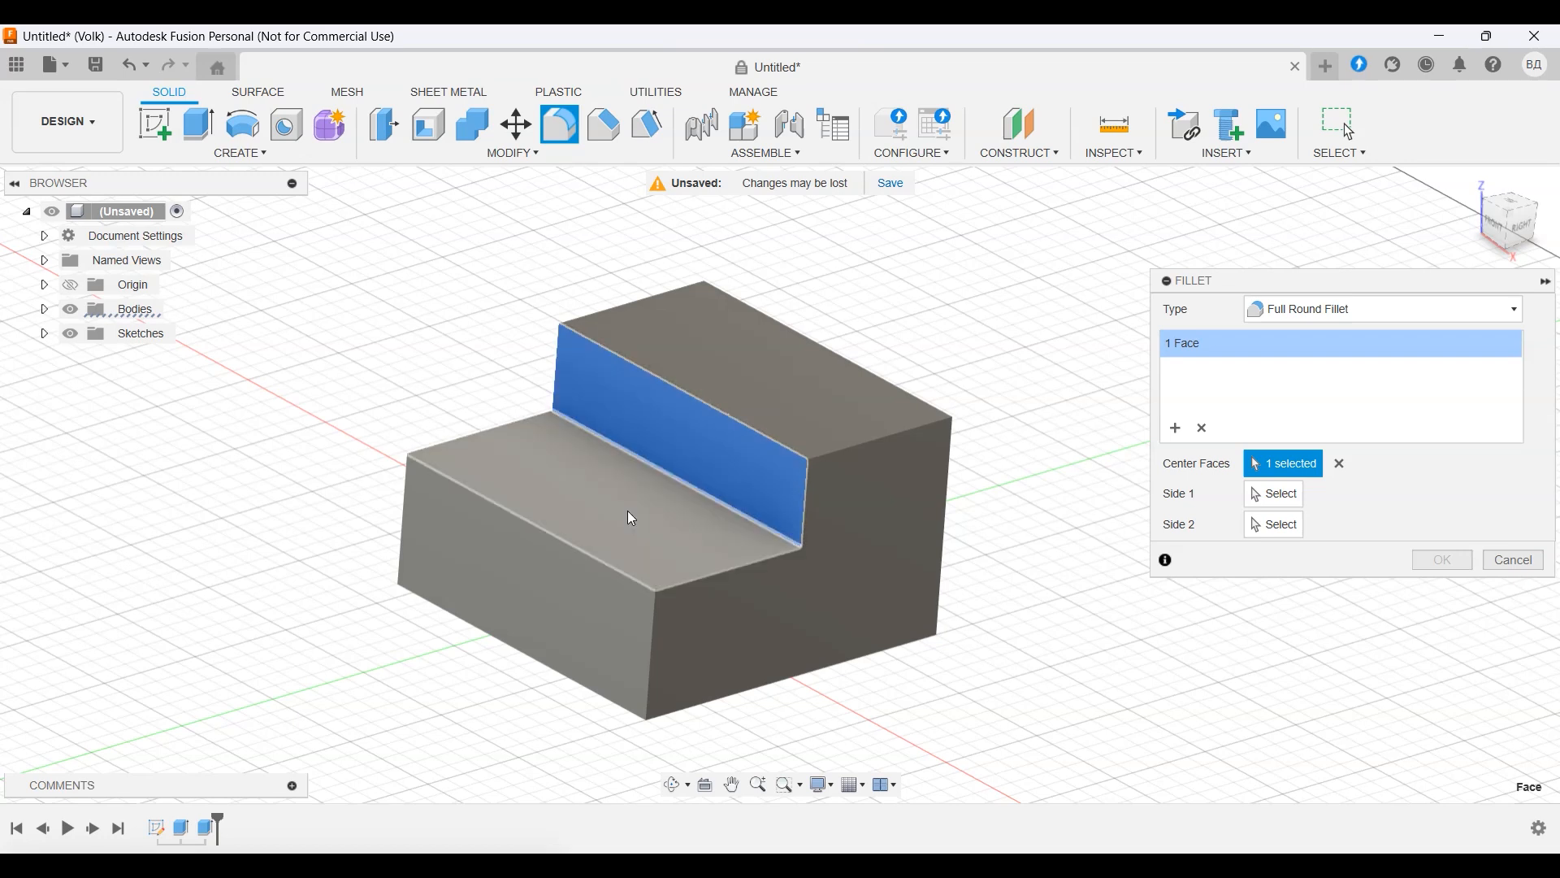
left_click(1345, 465)
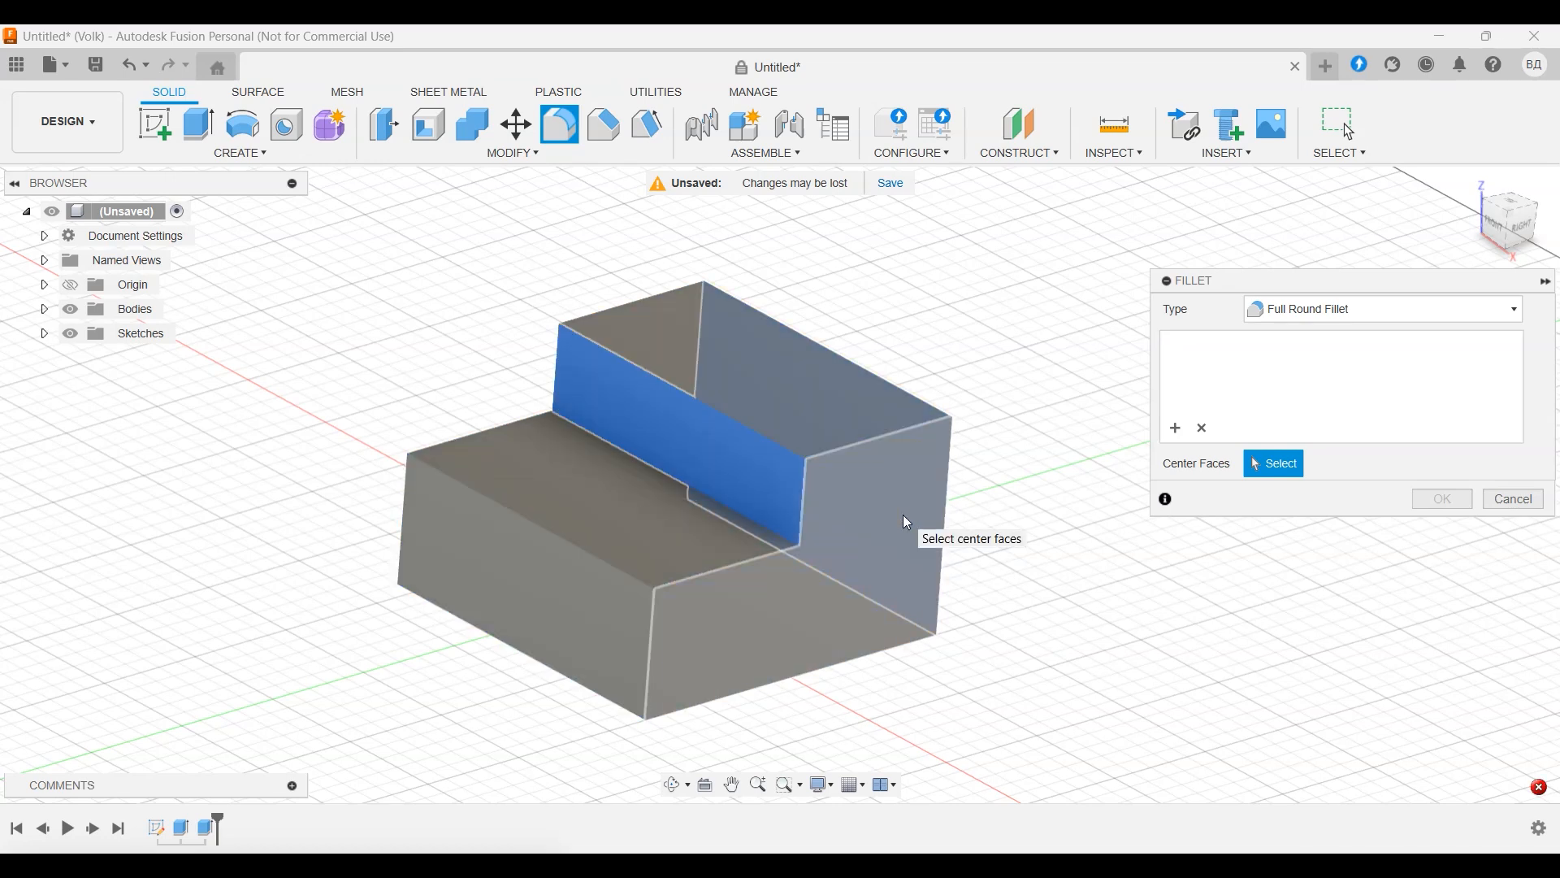
left_click(892, 563)
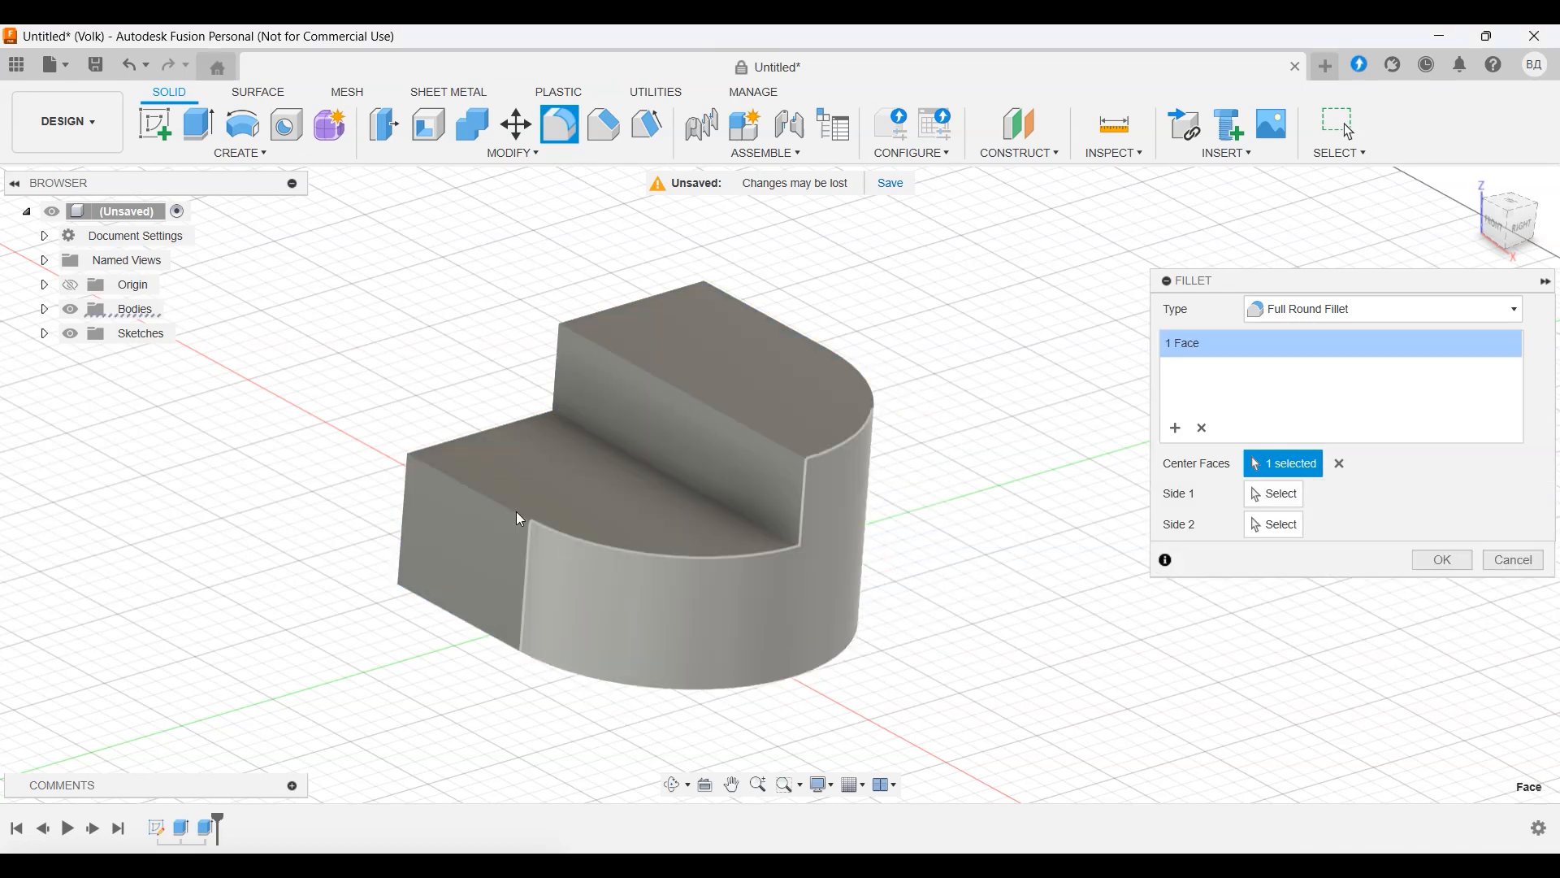
left_click(1341, 463)
Step: Try full round fillets on the back face, rounded between top and bottom and between the two sides, clearing each selection
middle_click_drag(989, 560, 862, 535, "shift")
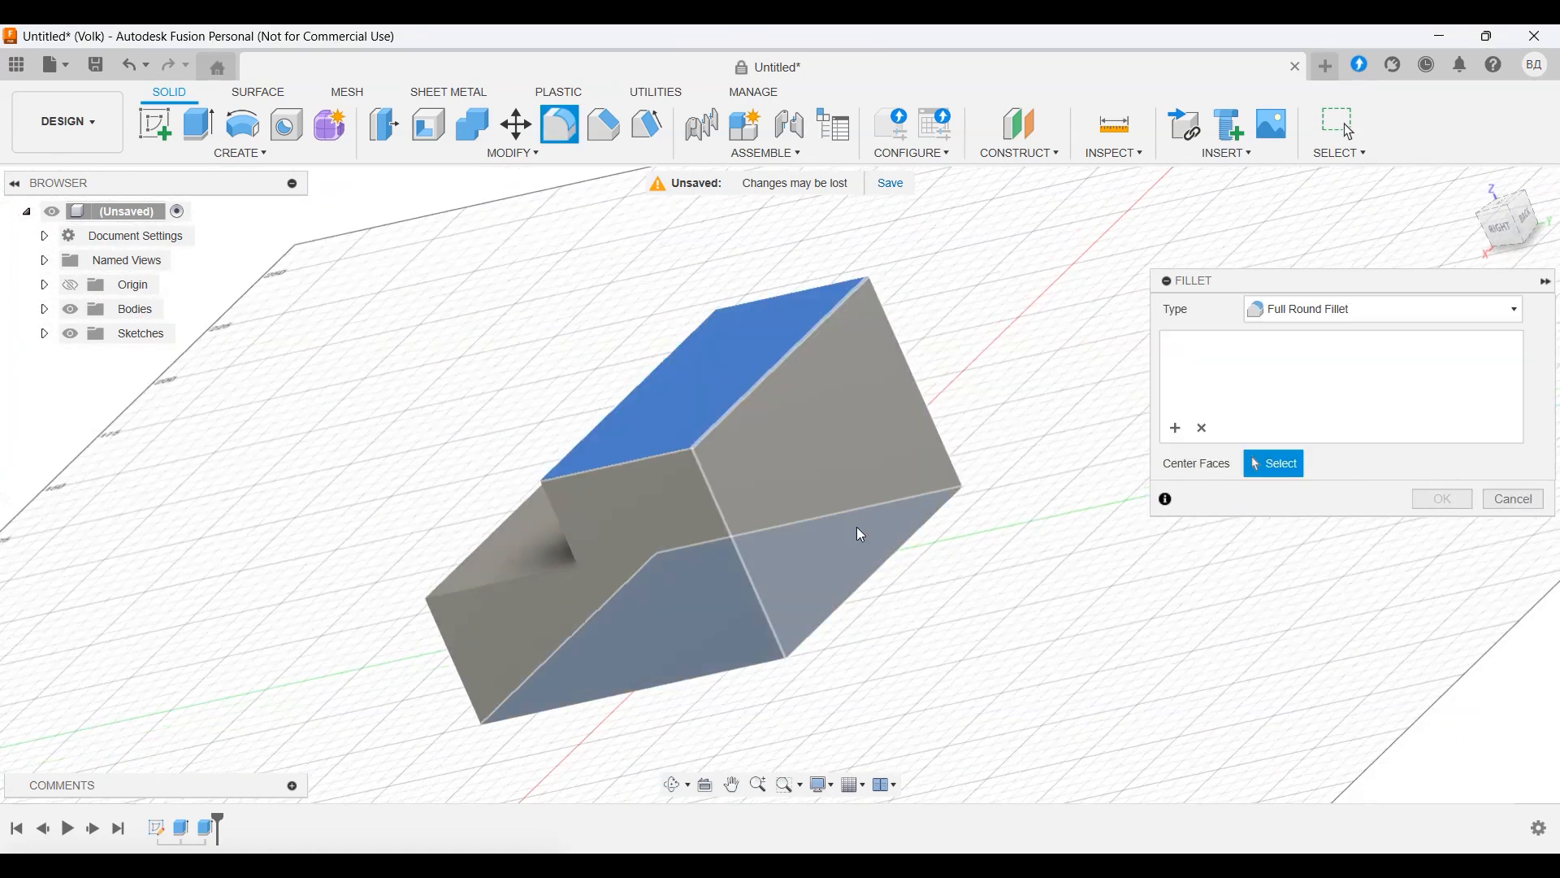
left_click(866, 464)
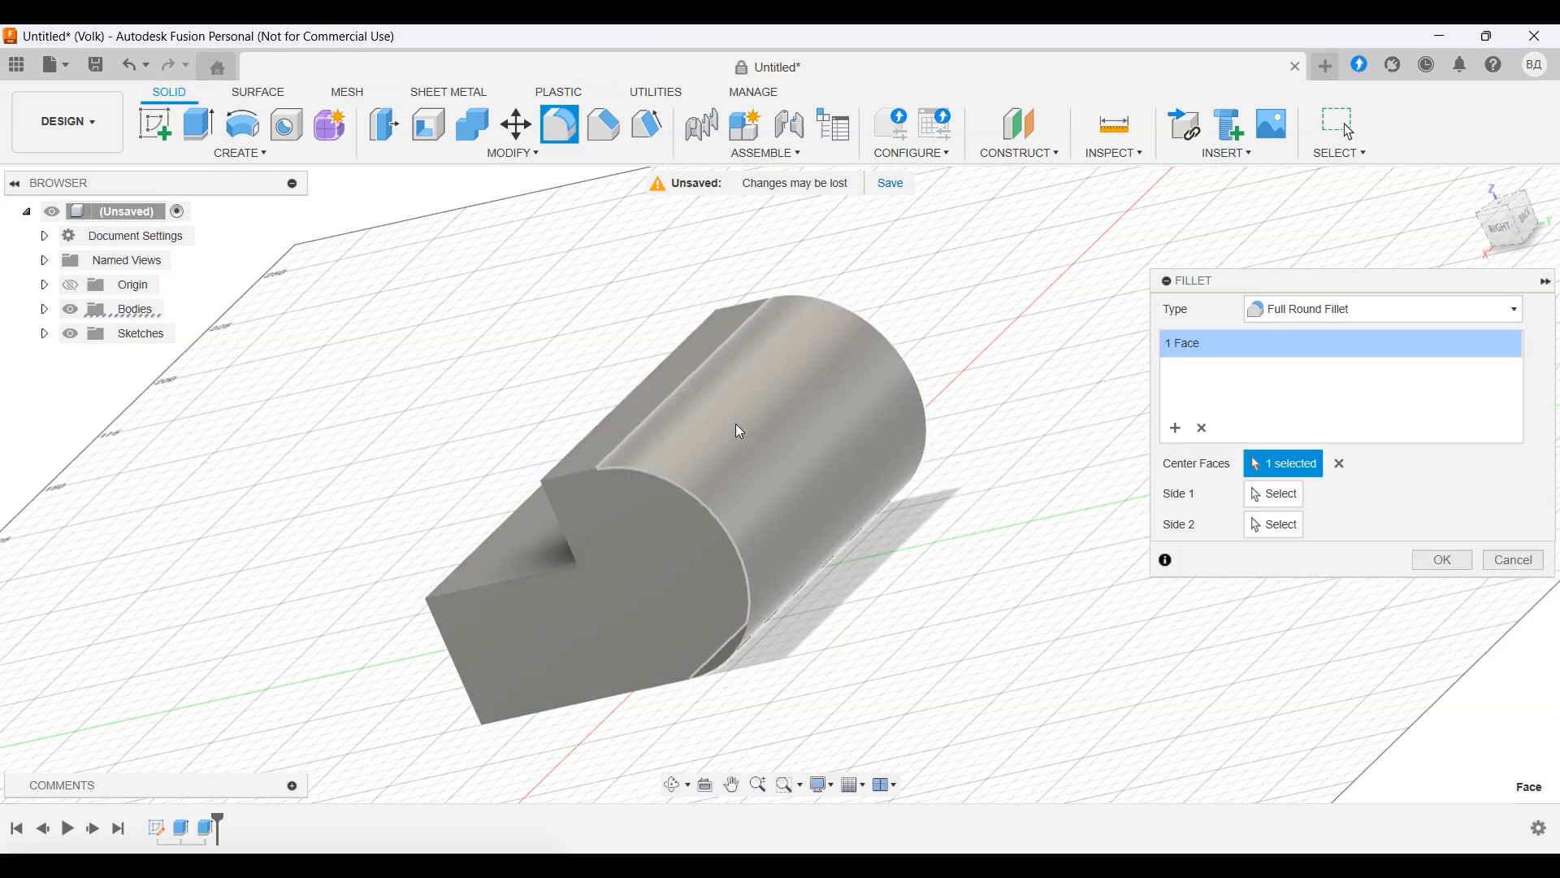
left_click(1341, 463)
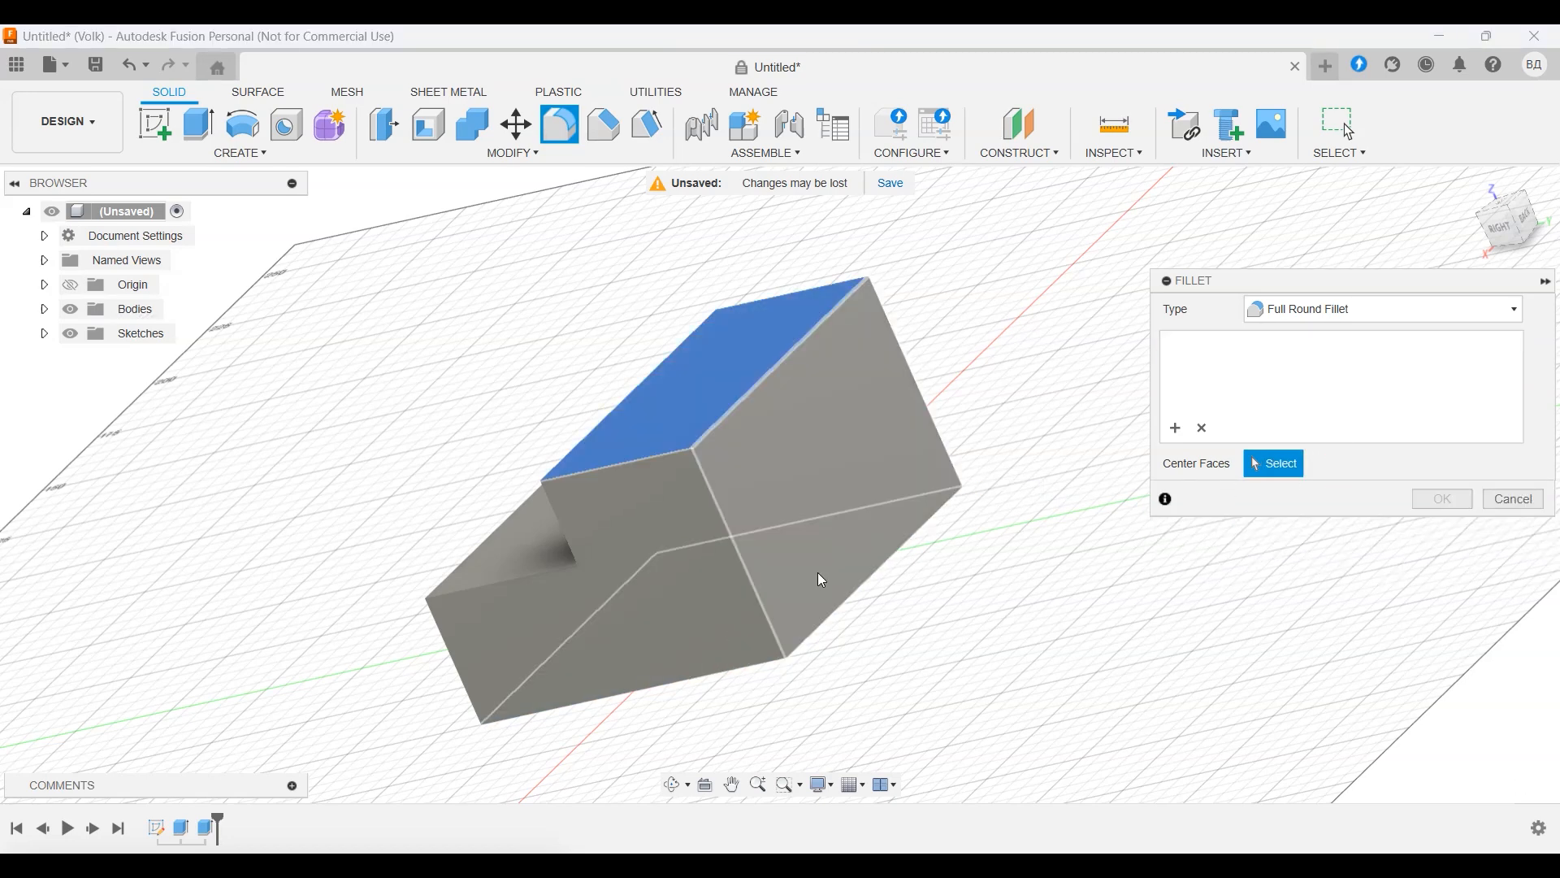
left_click(751, 561)
middle_click_drag(889, 631, 1031, 675, "shift")
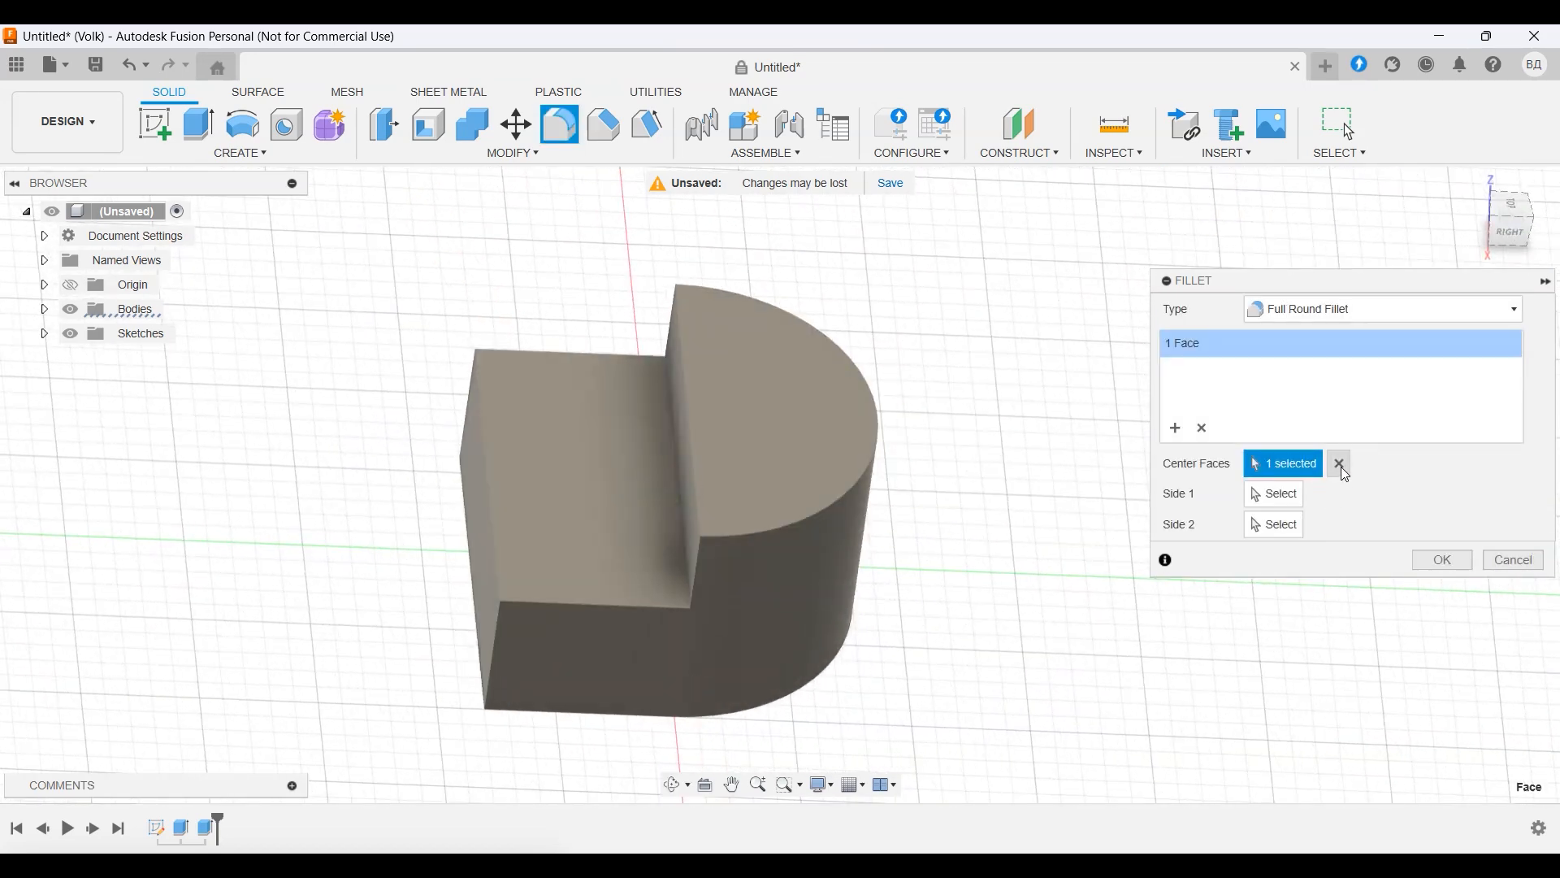
left_click(1341, 464)
Step: Try the lower step's front face and the upper top face as full round center faces, clearing each selection
middle_click_drag(381, 752, 529, 613, "shift")
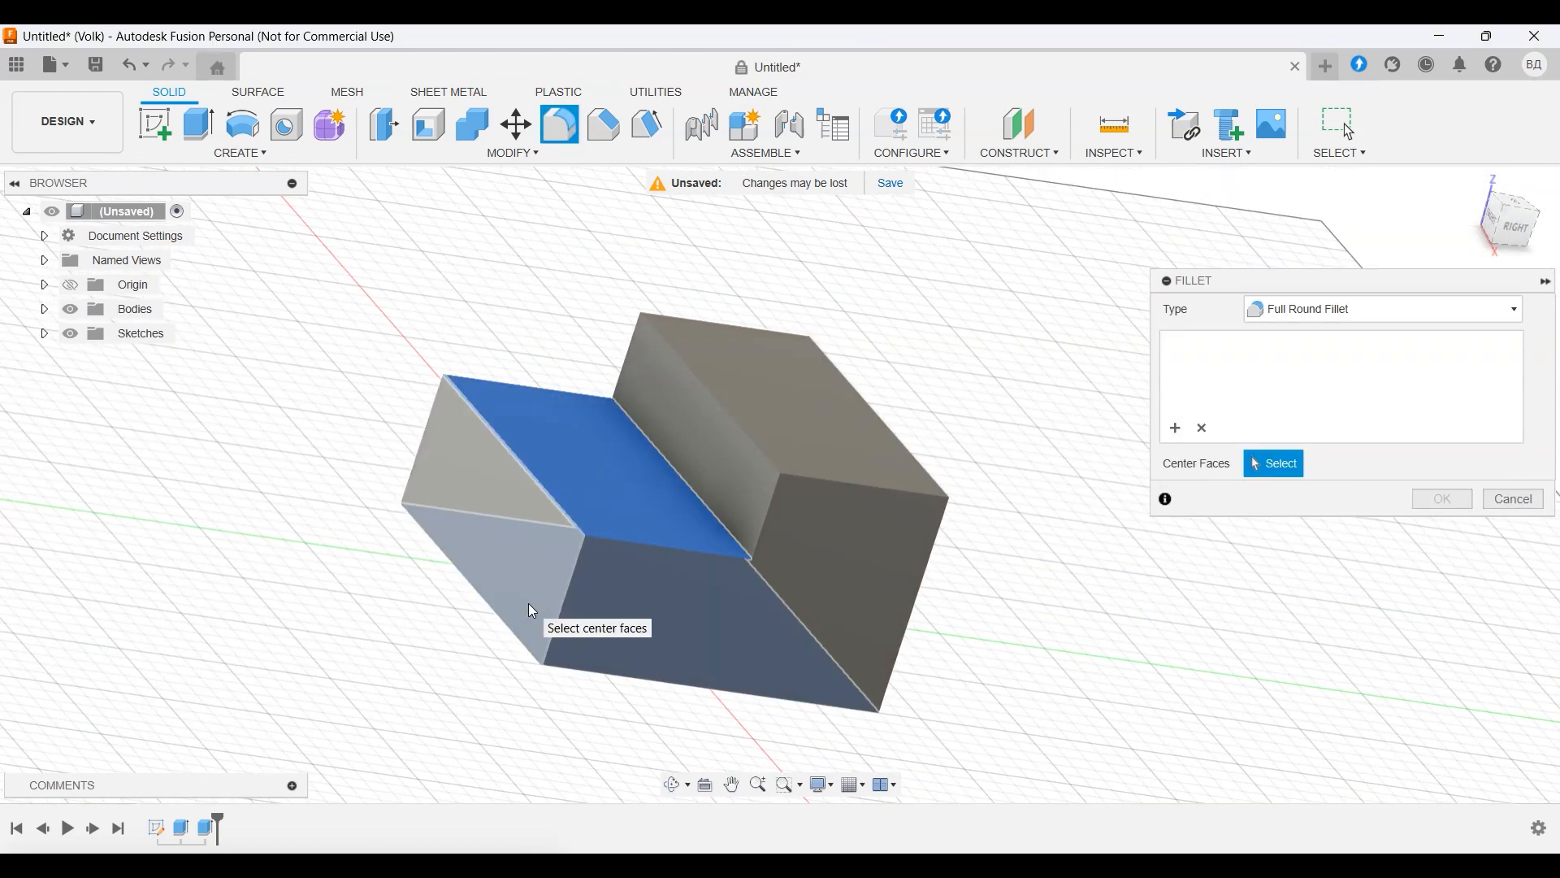
left_click(528, 604)
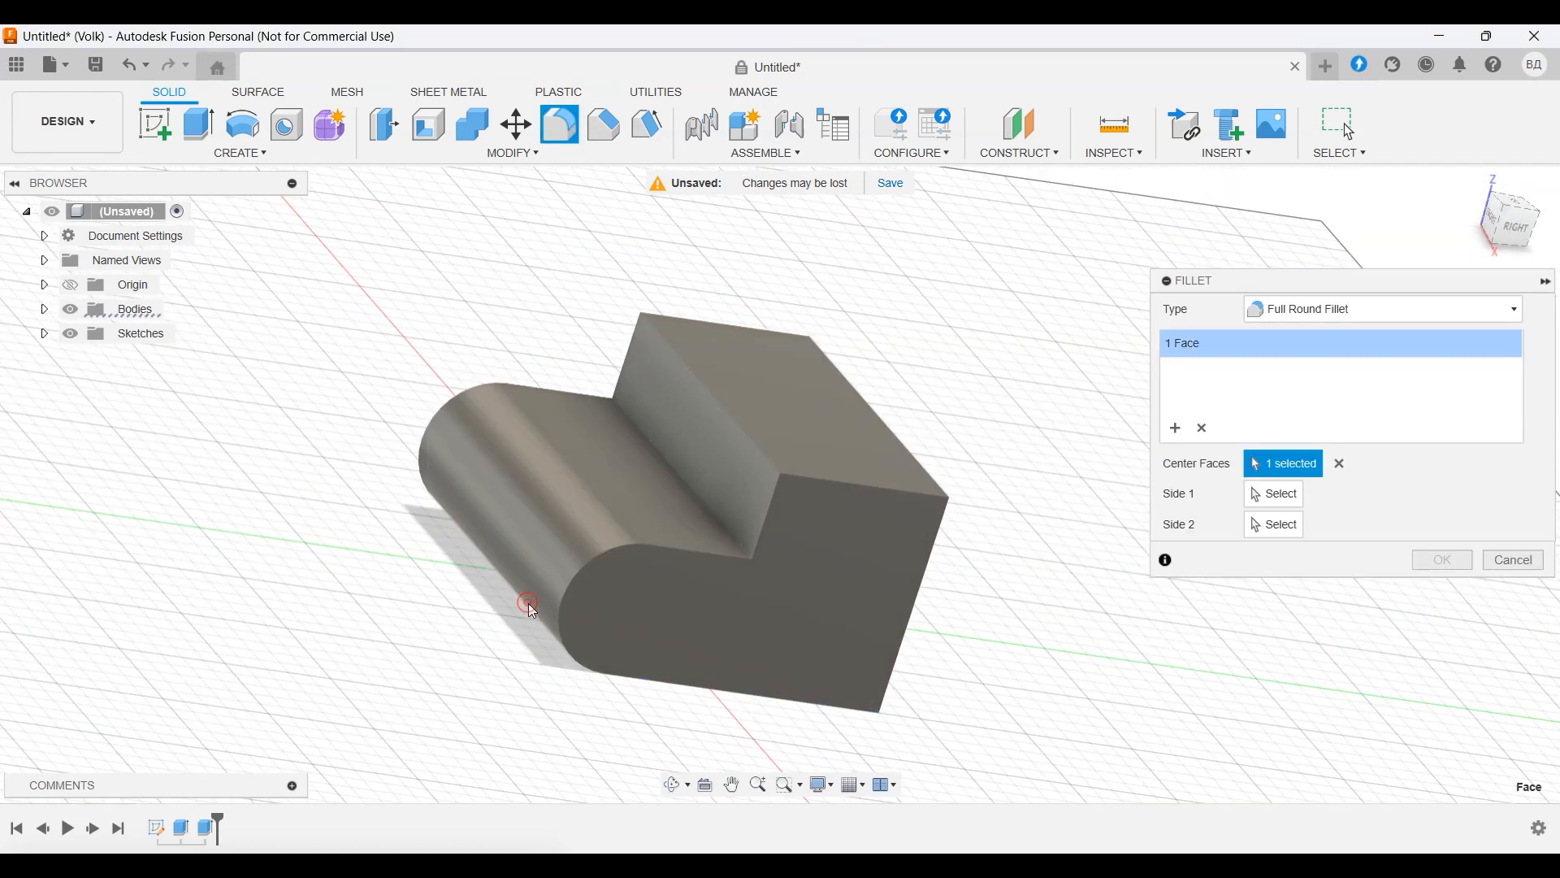
left_click(1345, 470)
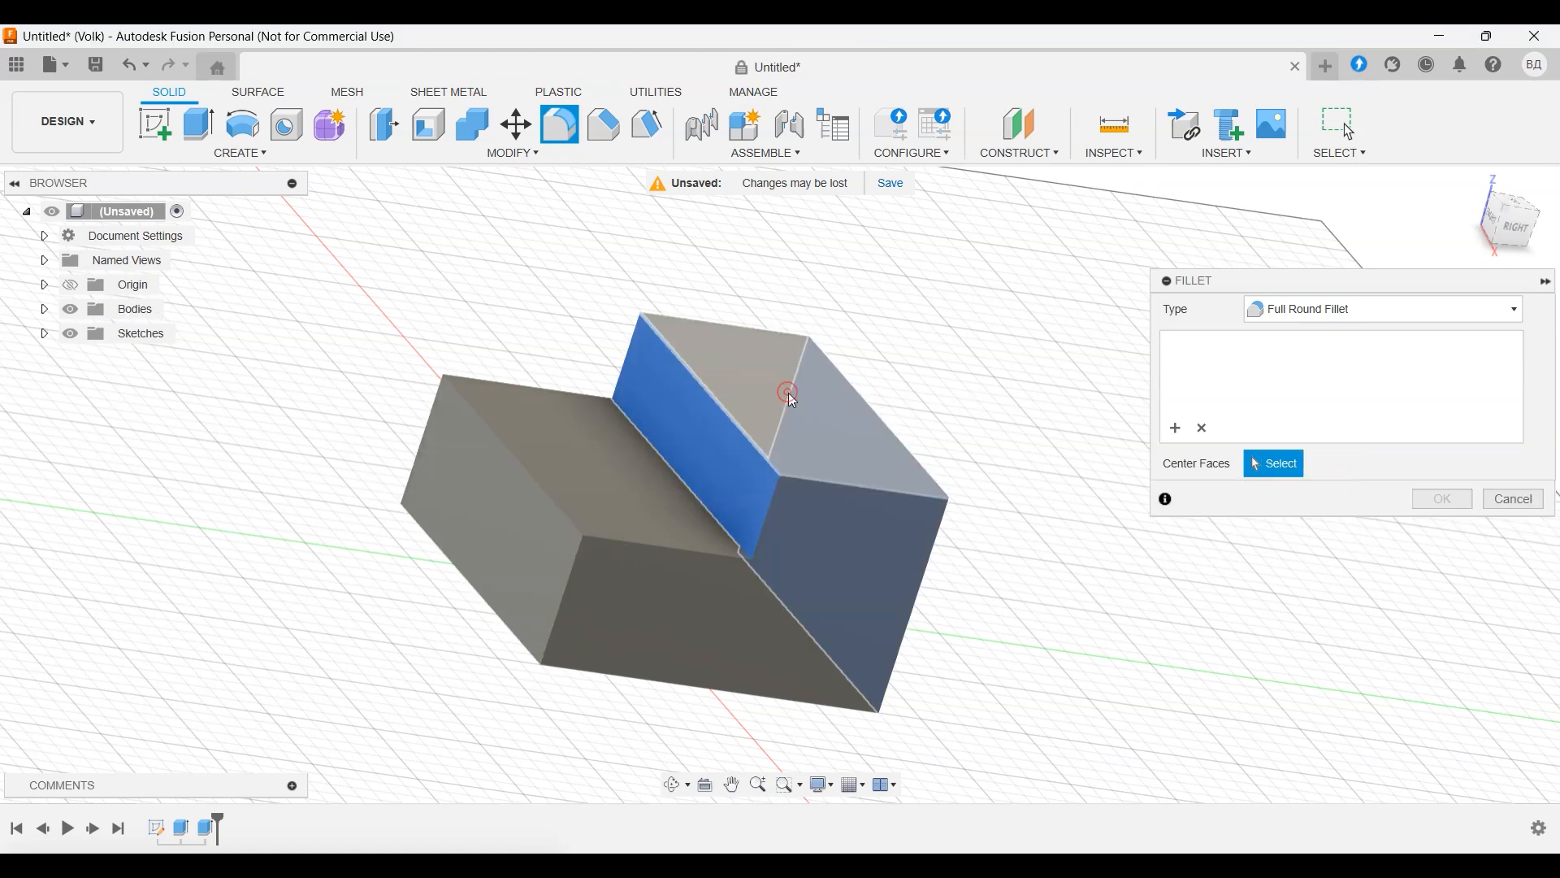
left_click(788, 393)
mouse_move(960, 408)
middle_mouse_down("shift")
mouse_move(972, 547)
mouse_move(954, 398)
middle_mouse_up("shift")
left_click(1341, 464)
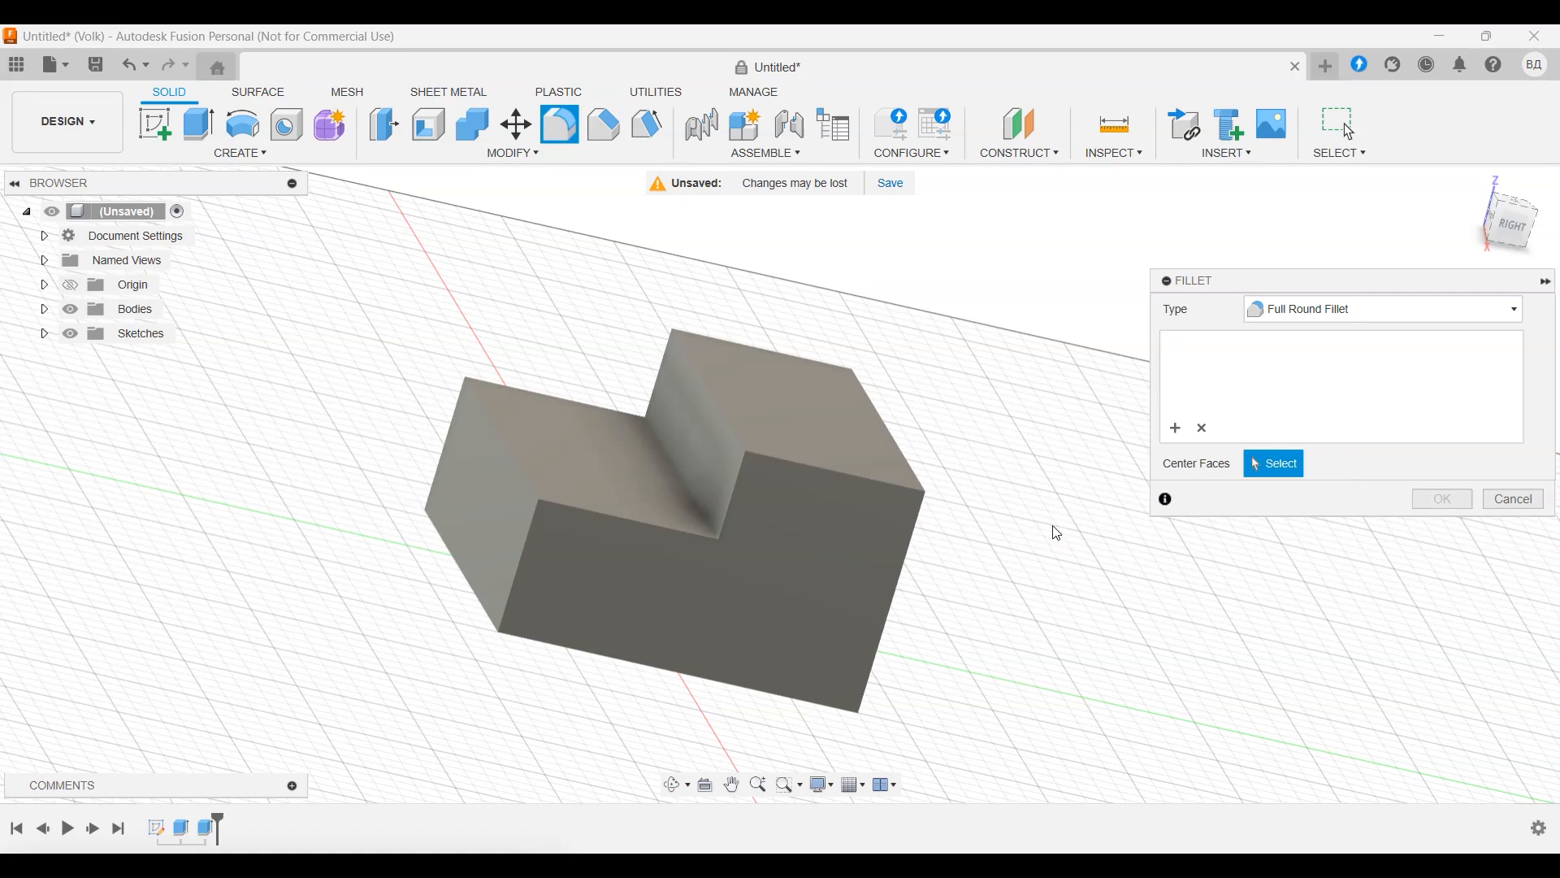
middle_click_drag(1057, 535, 1120, 546, "shift")
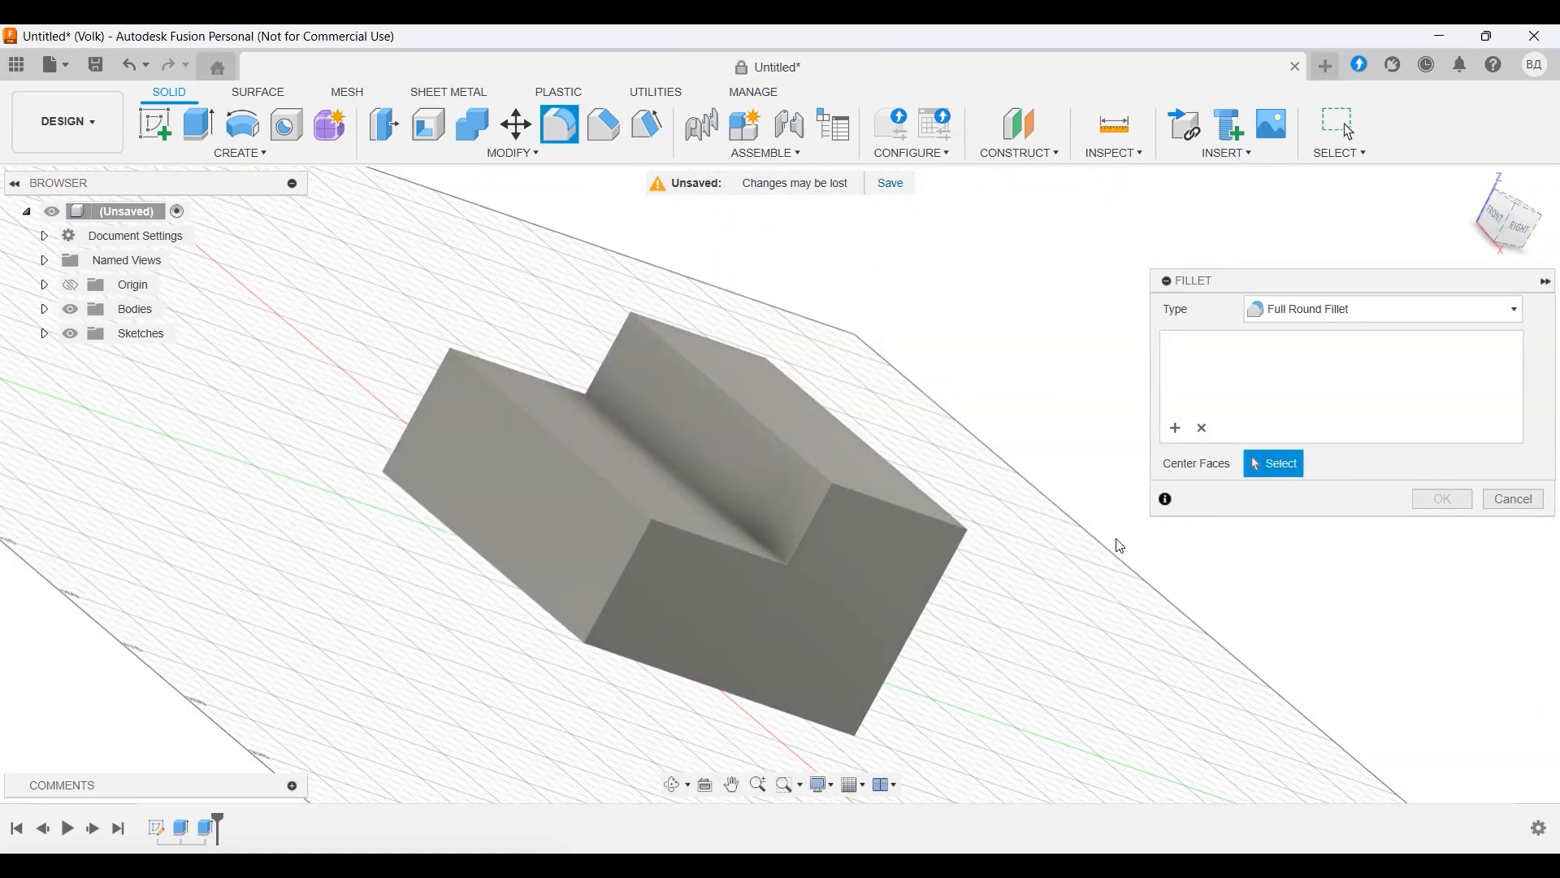
Step: Orient the block to the front-right isometric view and change the fillet type back to Fillet
left_click(1516, 205)
left_click(1398, 309)
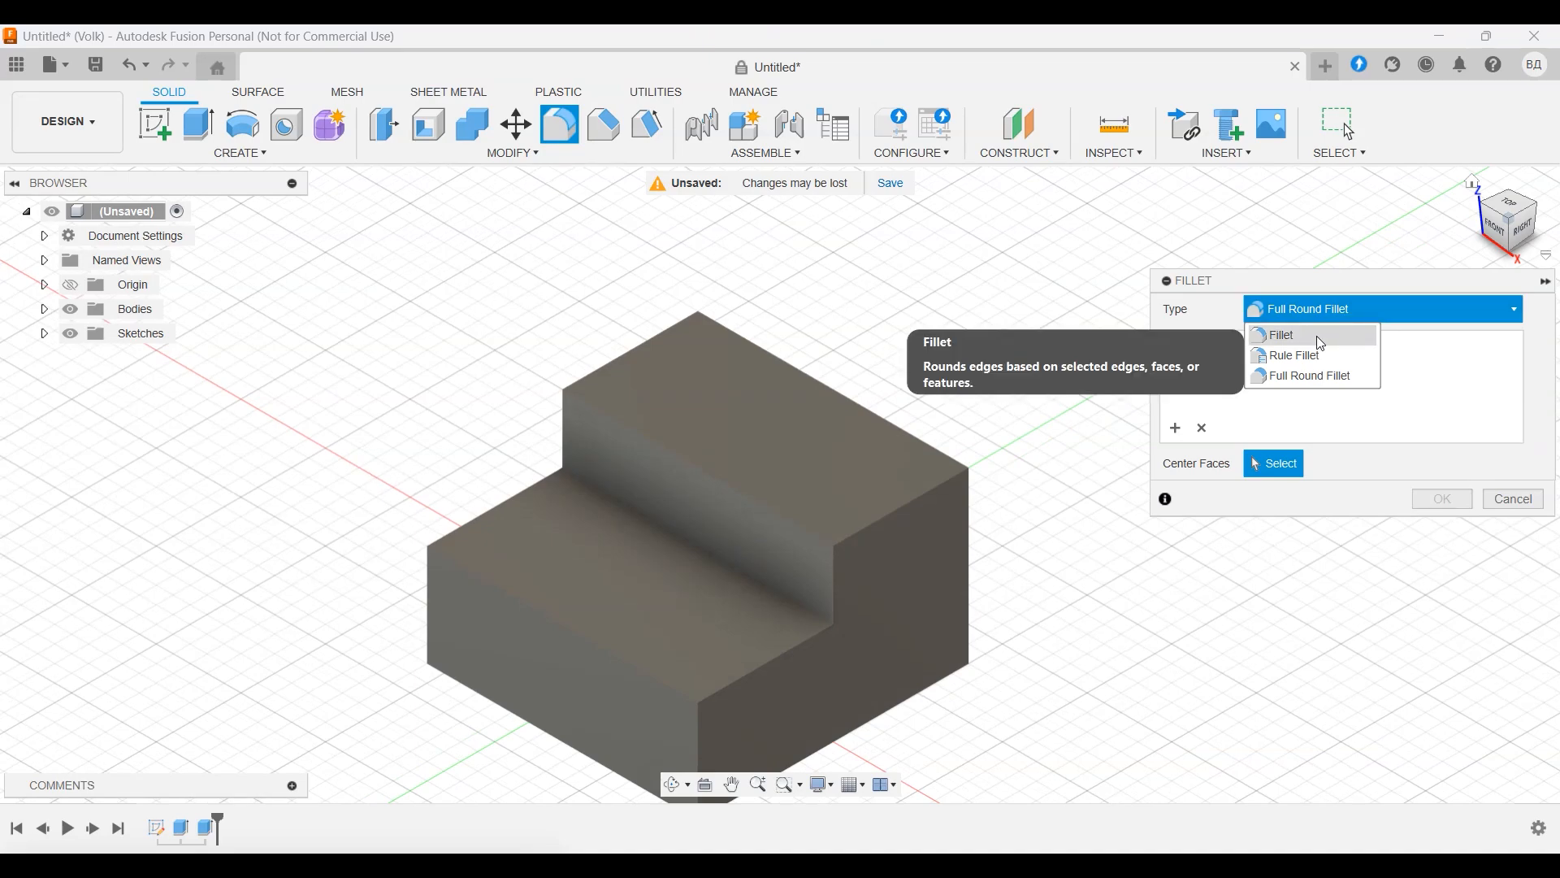
left_click(1280, 334)
scroll(900, 473, "down", 2)
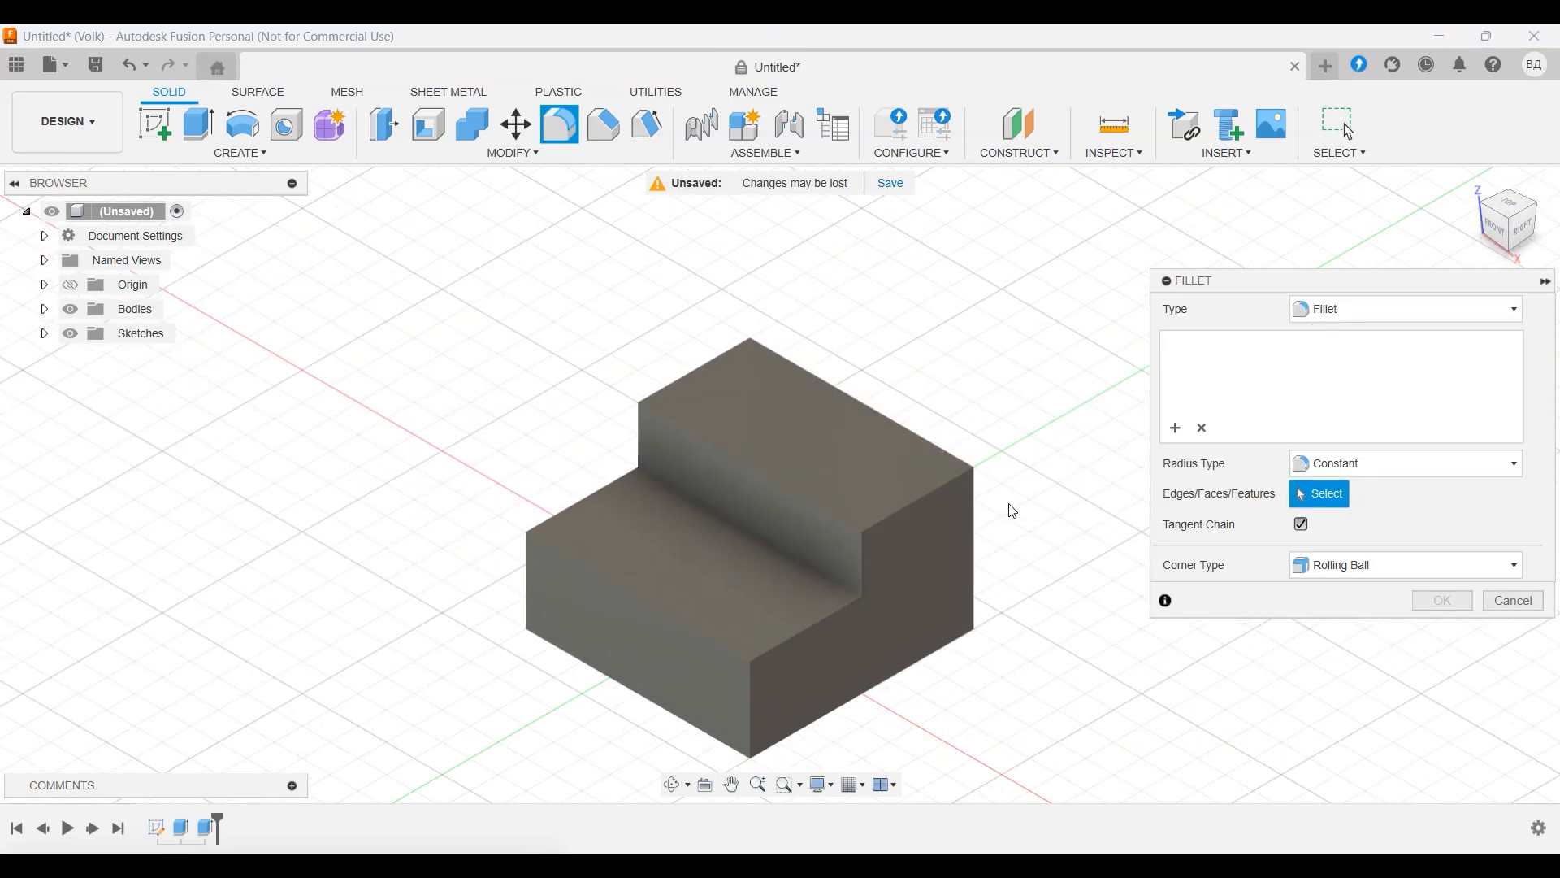
middle_click_drag(1010, 512, 989, 393)
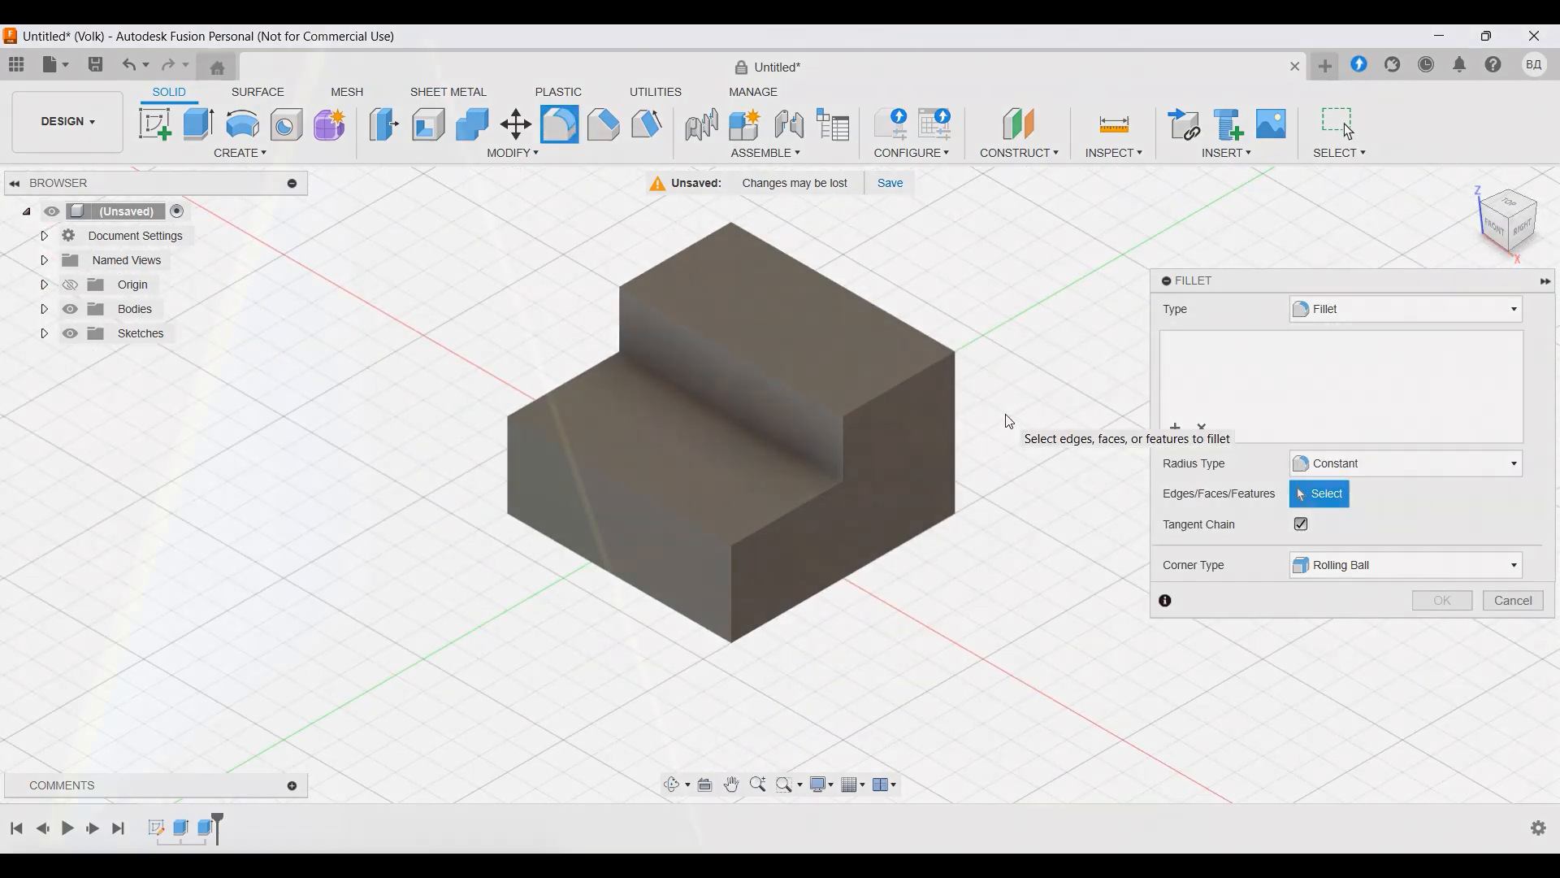